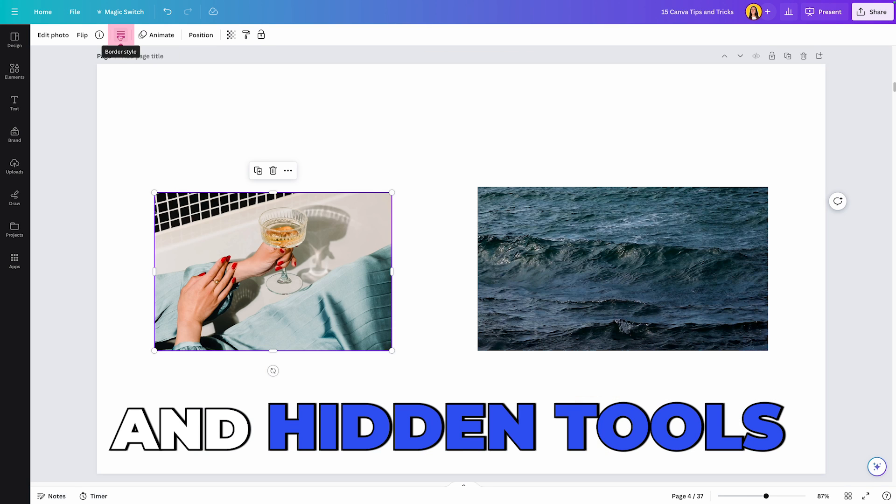
{"action": "left_click", "coordinate": [120, 36]}
{"action": "left_click", "coordinate": [160, 60]}
{"action": "left_click_drag", "start_coordinate": [132, 90], "coordinate": [144, 90]}
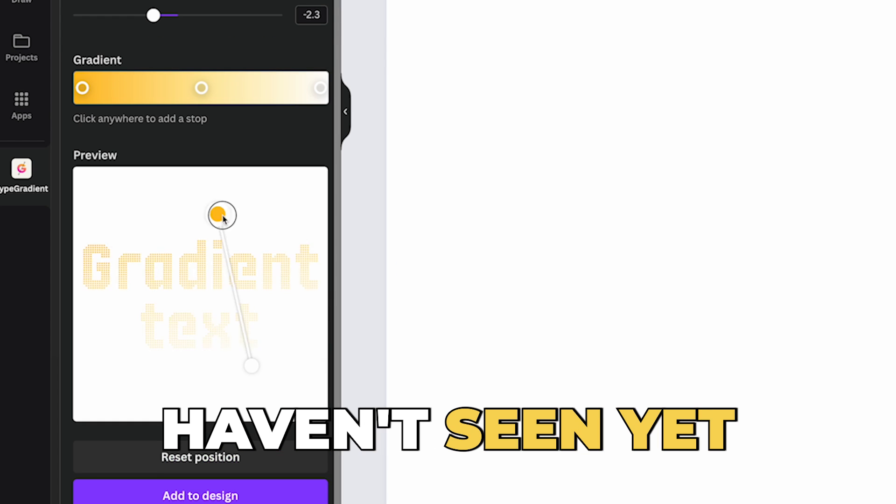
{"action": "left_click_drag", "start_coordinate": [220, 212], "coordinate": [304, 358]}
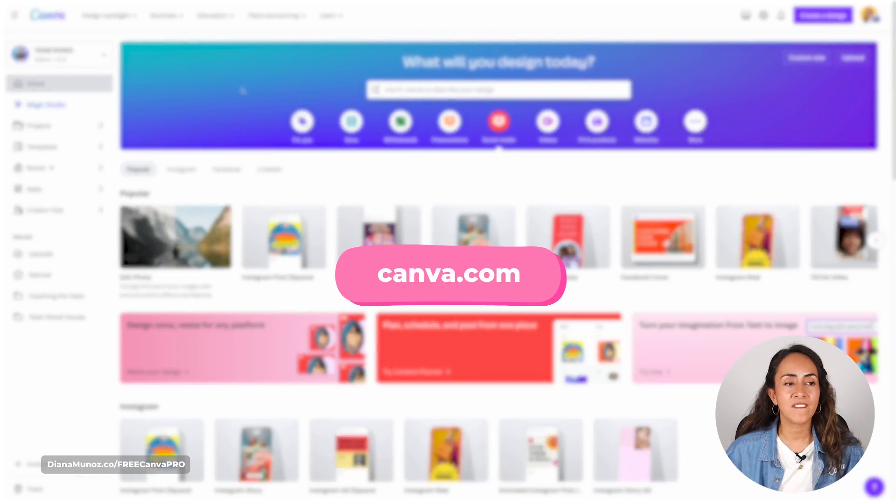
- Search the apps directory for "shade", view the Shade app's details, and close them
{"action": "left_click", "coordinate": [40, 190]}
{"action": "left_click", "coordinate": [225, 200]}
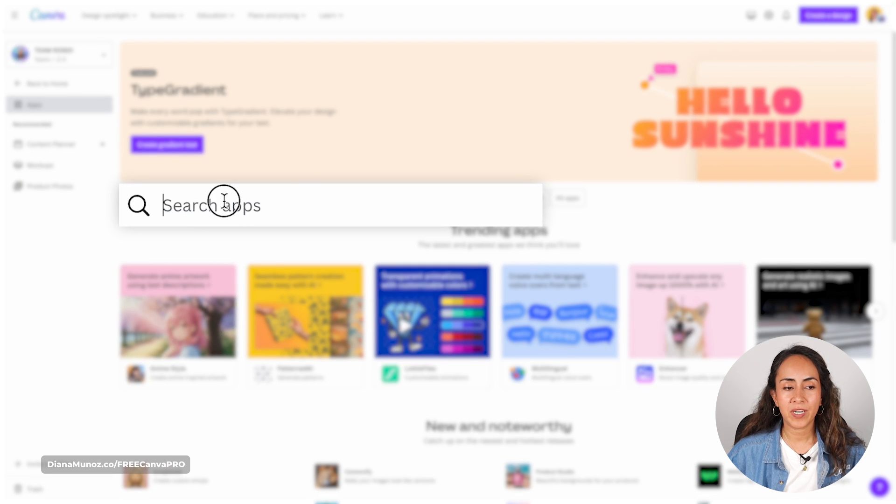
{"action": "type", "text": "shade"}
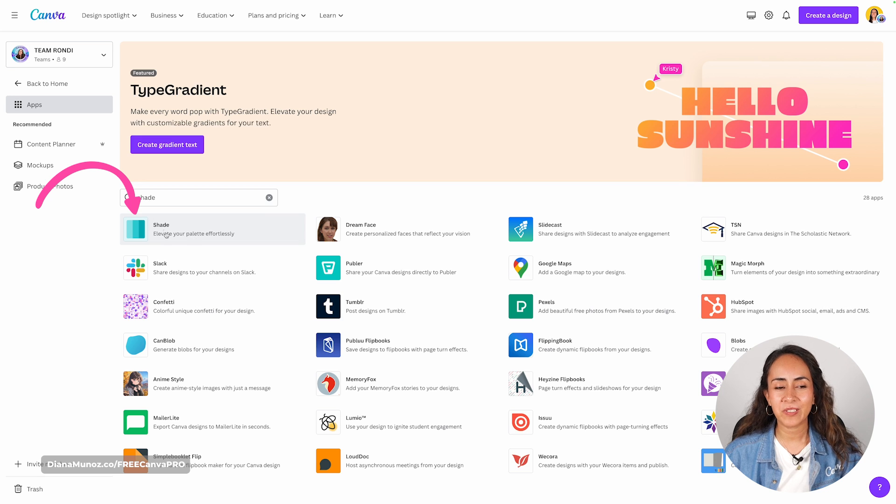
{"action": "left_click", "coordinate": [179, 229]}
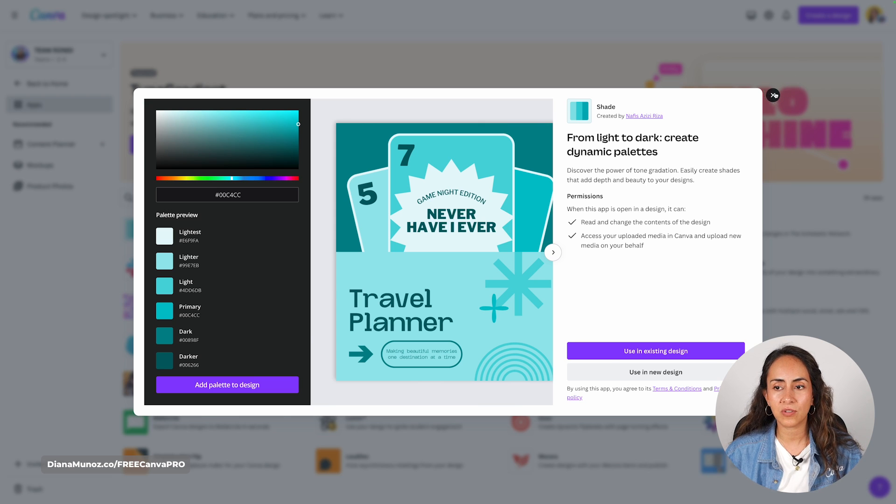
{"action": "left_click", "coordinate": [772, 95]}
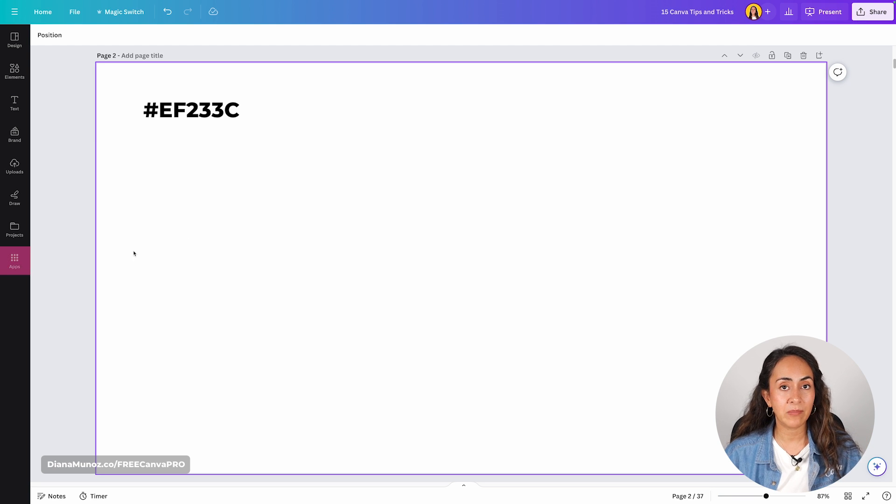
- Find the Shade app from within the design on page 2 by searching for "shade", and open it
{"action": "left_click", "coordinate": [15, 258]}
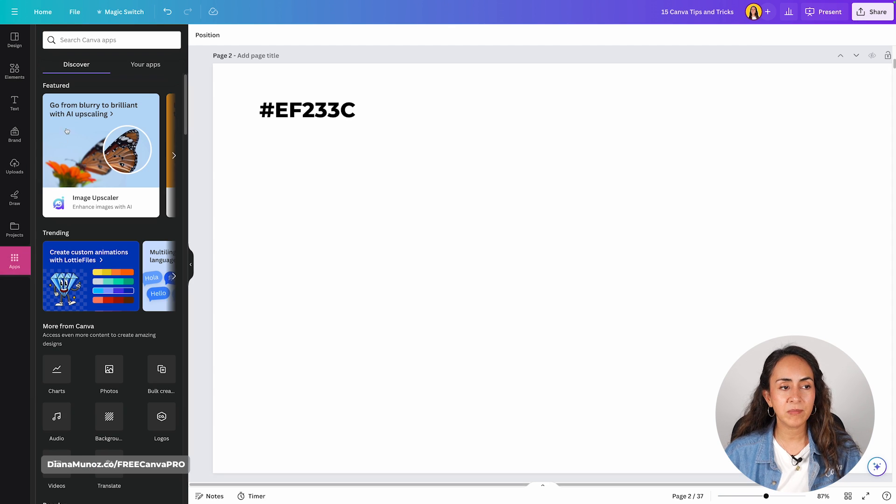
{"action": "left_click", "coordinate": [110, 39]}
{"action": "type", "text": "shade"}
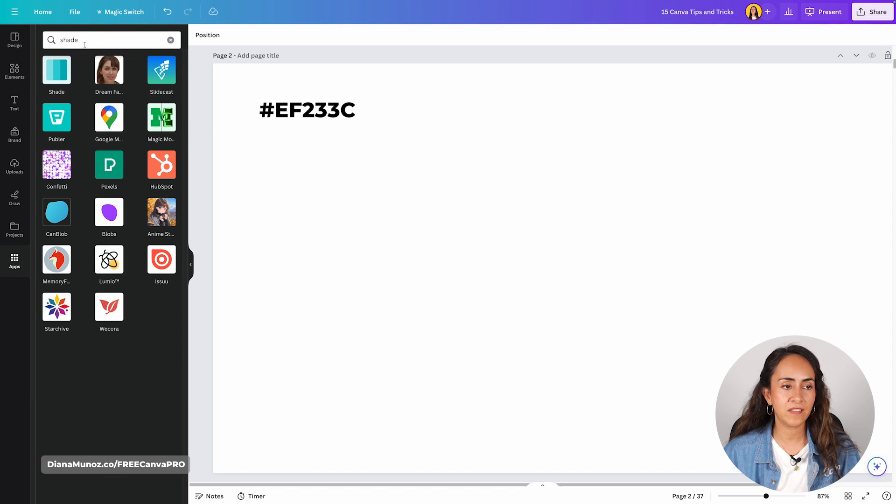
{"action": "left_click", "coordinate": [56, 73]}
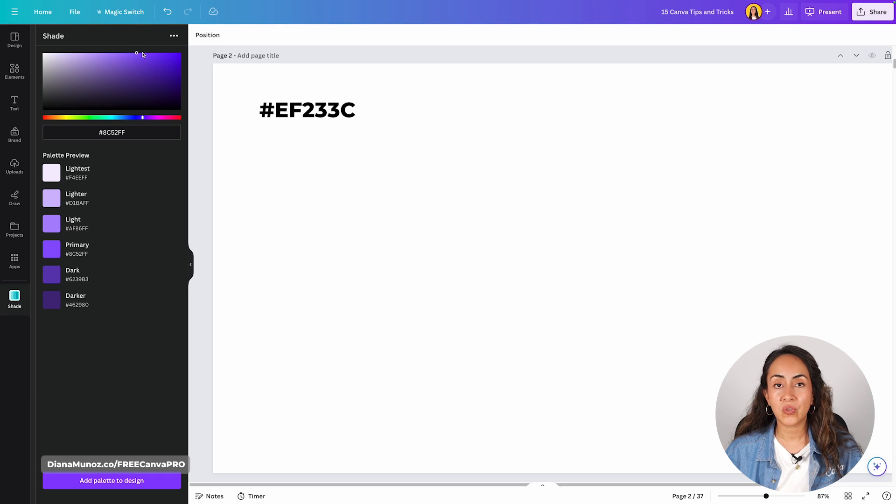
- Try different base colors for the Shade palette, ending on the purple #5F10EB
{"action": "left_click_drag", "start_coordinate": [137, 55], "coordinate": [82, 84]}
{"action": "left_click_drag", "start_coordinate": [83, 117], "coordinate": [143, 119]}
{"action": "left_click_drag", "start_coordinate": [144, 81], "coordinate": [172, 58]}
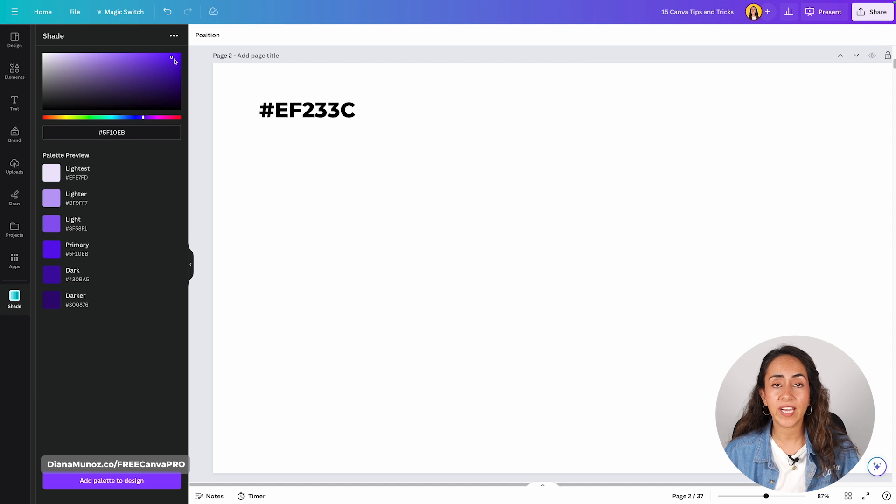
- Copy the hex code from the page's text, set the Shade base color to #EF233C, and add the palette to the design
{"action": "double_click", "coordinate": [342, 113]}
{"action": "key", "text": "ctrl+c"}
{"action": "left_click", "coordinate": [124, 132]}
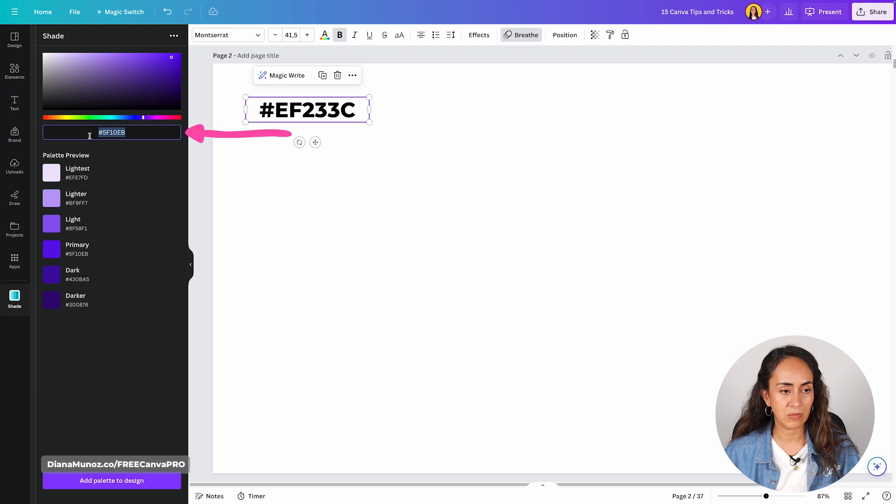
{"action": "key", "text": "ctrl+v"}
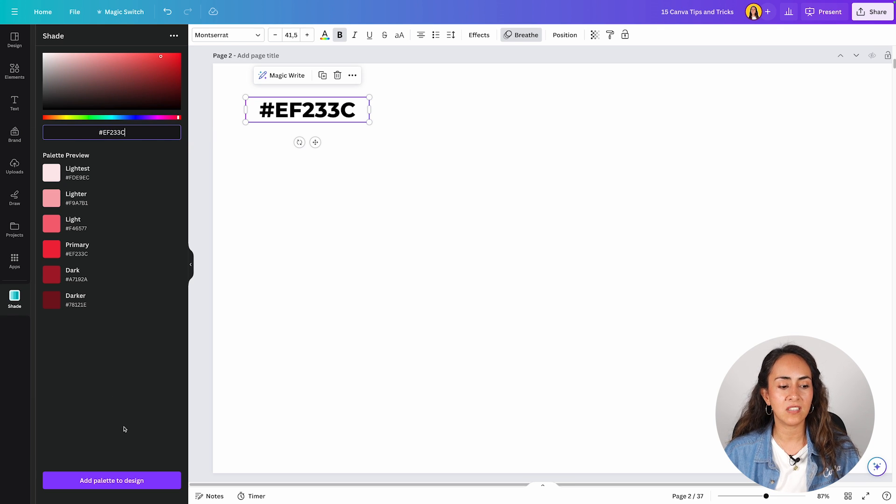
{"action": "left_click", "coordinate": [127, 484]}
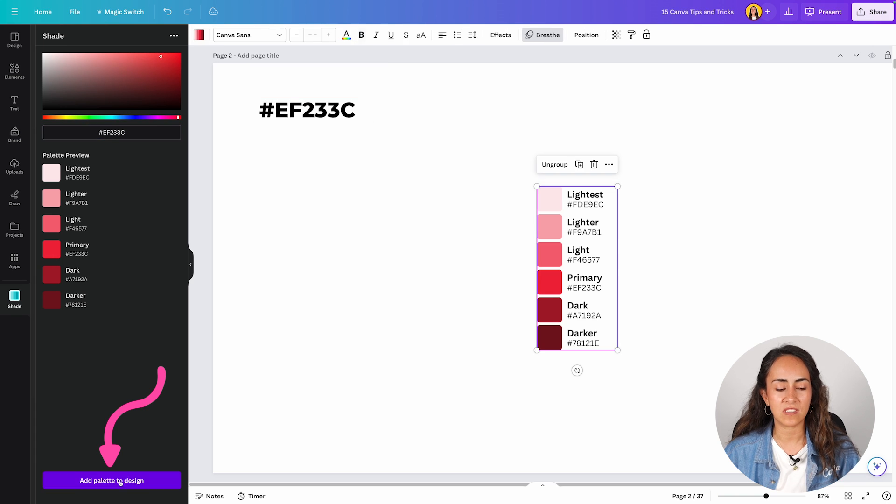
- Move the red palette group beneath the #EF233C text and enlarge it
{"action": "left_click", "coordinate": [600, 295]}
{"action": "left_click_drag", "start_coordinate": [600, 296], "coordinate": [354, 296]}
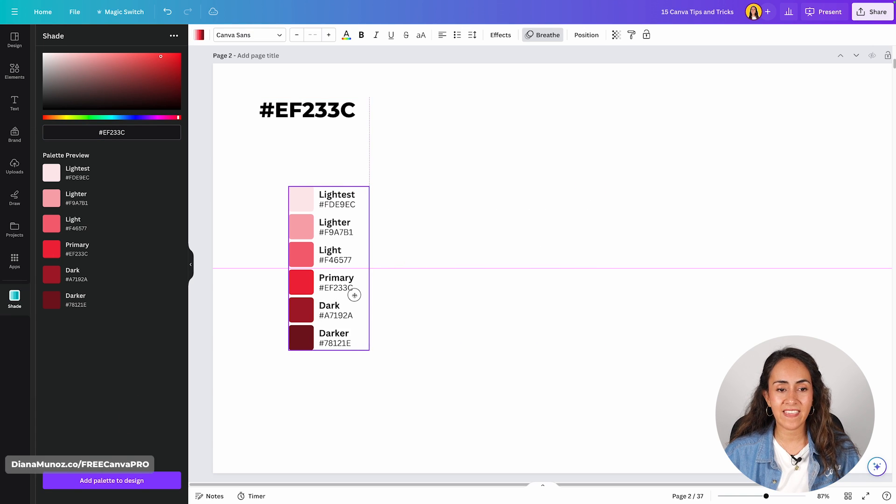
{"action": "left_click_drag", "start_coordinate": [369, 350], "coordinate": [399, 404]}
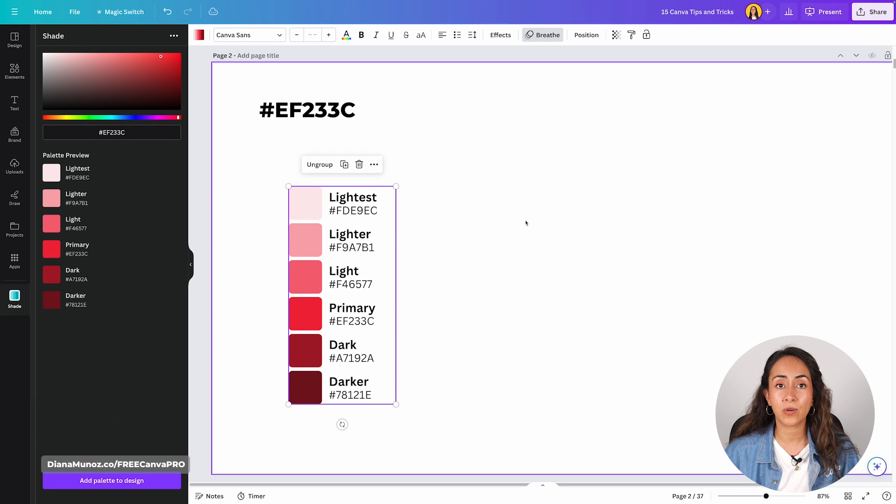
{"action": "left_click", "coordinate": [526, 223]}
{"action": "left_click", "coordinate": [318, 315]}
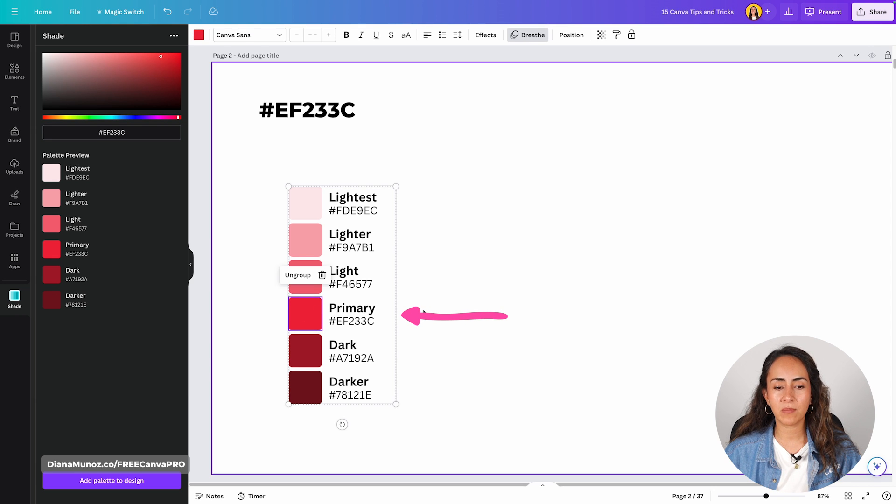
{"action": "key", "text": "Escape"}
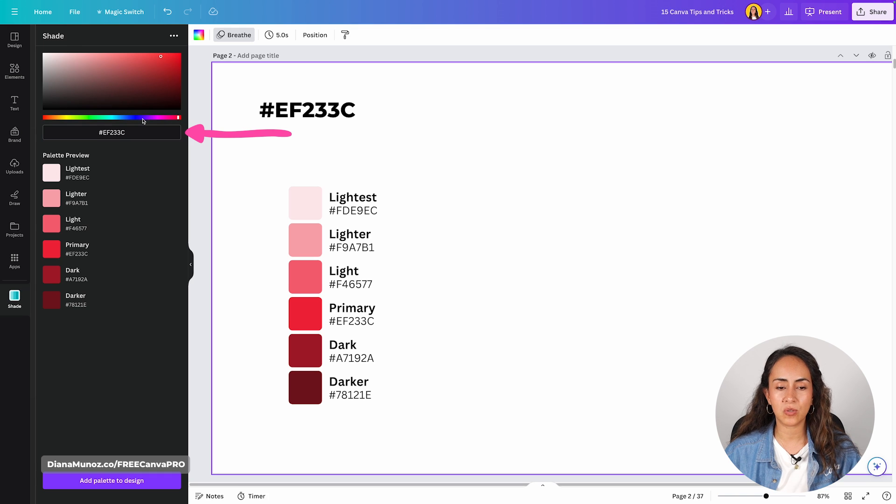
{"action": "left_click_drag", "start_coordinate": [438, 185], "coordinate": [290, 280]}
{"action": "left_click_drag", "start_coordinate": [444, 405], "coordinate": [310, 350]}
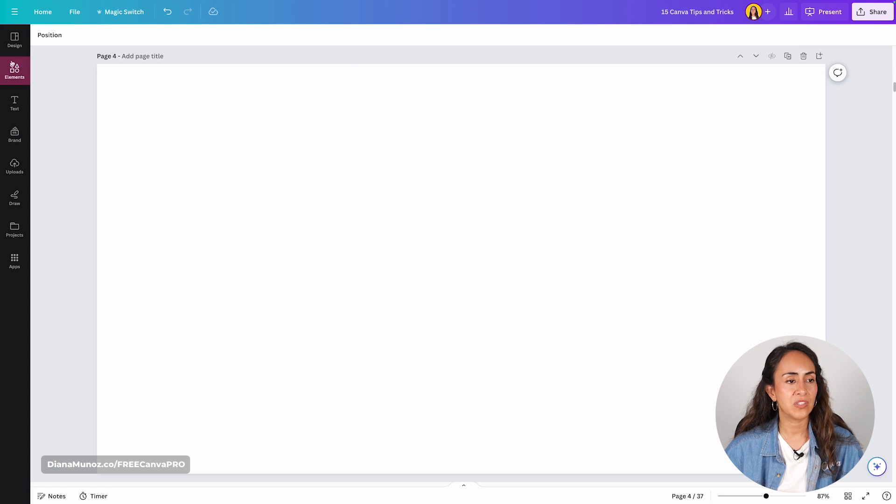
- Add the trending stock photo of hands holding a cocktail glass to page 4, shrink it, and place it in the page's upper left area
{"action": "left_click", "coordinate": [22, 75]}
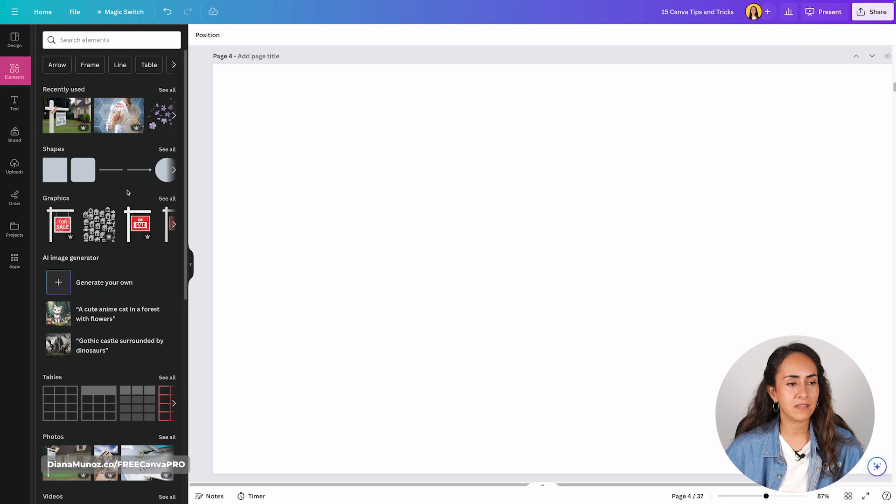
{"action": "scroll", "coordinate": [127, 201], "scroll_direction": "down", "scroll_amount": 5}
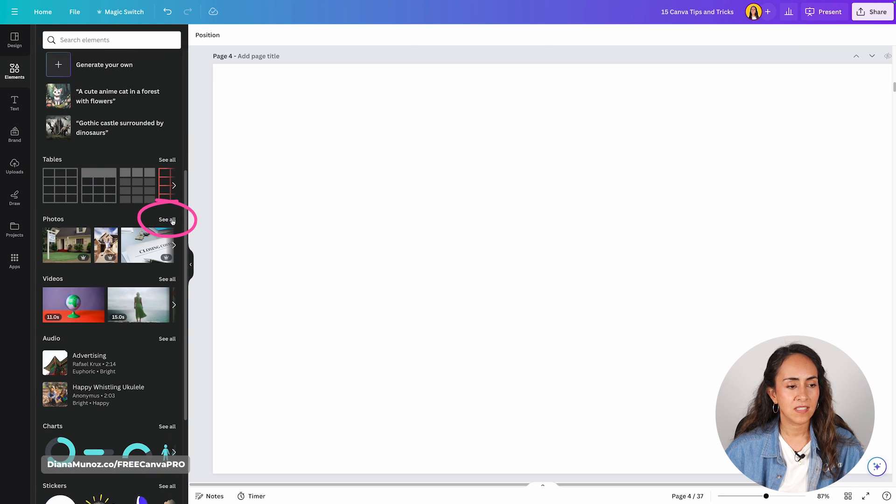
{"action": "left_click", "coordinate": [172, 222]}
{"action": "scroll", "coordinate": [148, 262], "scroll_direction": "down", "scroll_amount": 2}
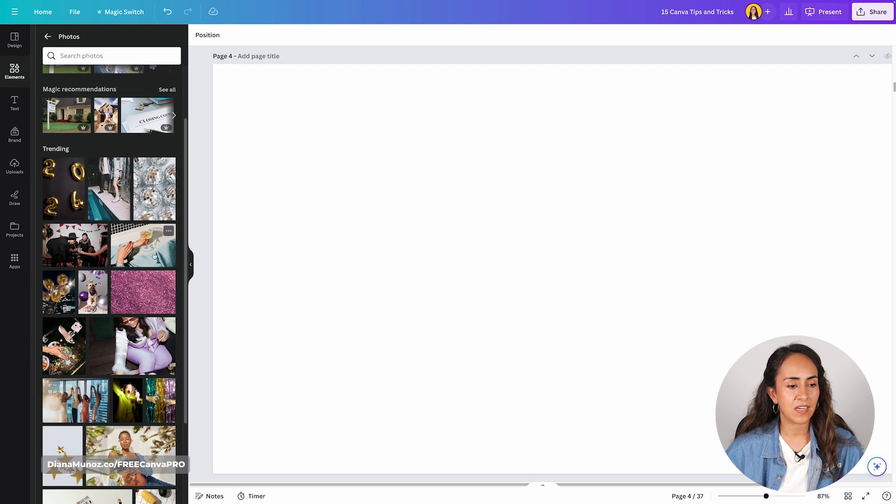
{"action": "left_click", "coordinate": [145, 247]}
{"action": "left_click_drag", "start_coordinate": [823, 432], "coordinate": [531, 318]}
{"action": "left_click_drag", "start_coordinate": [472, 218], "coordinate": [395, 222]}
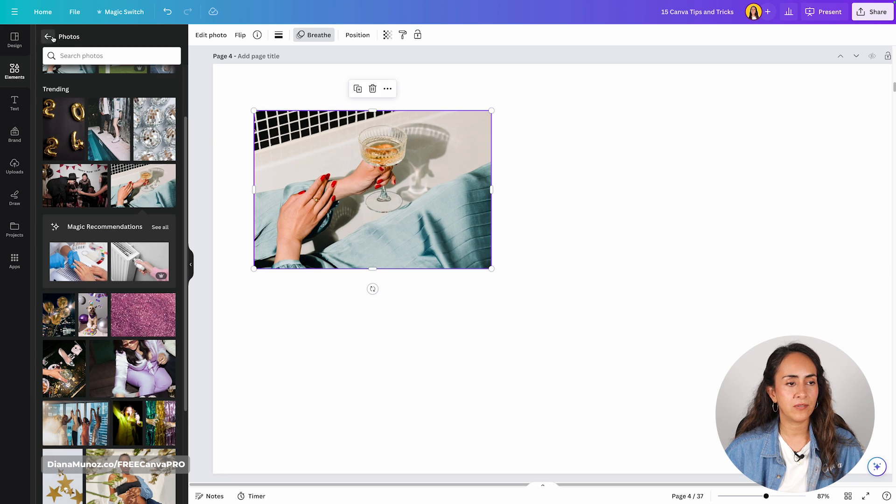
- Add a stock video of dark ocean waves to page 4
{"action": "left_click", "coordinate": [48, 36]}
{"action": "scroll", "coordinate": [85, 317], "scroll_direction": "down", "scroll_amount": 5}
{"action": "left_click", "coordinate": [166, 194]}
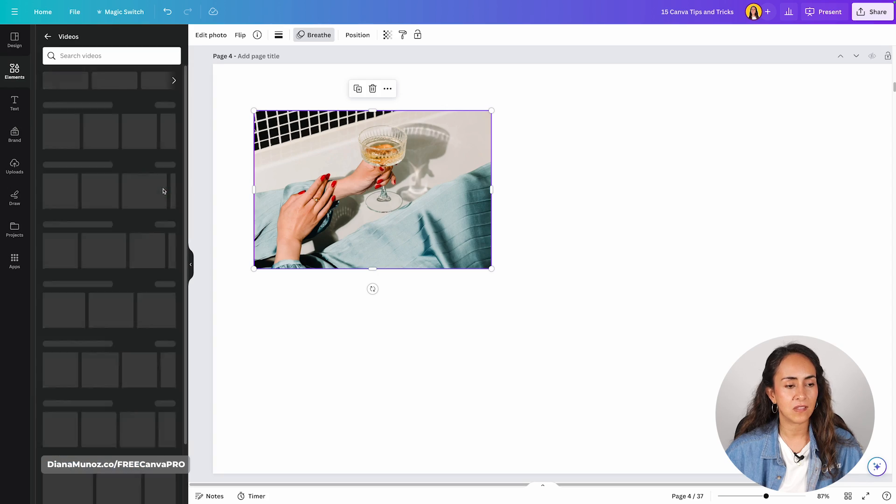
{"action": "scroll", "coordinate": [144, 223], "scroll_direction": "down", "scroll_amount": 5}
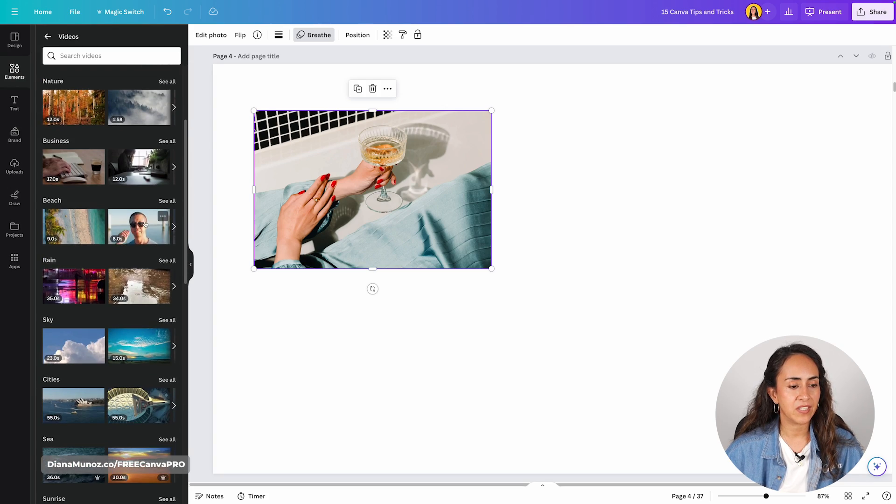
{"action": "left_click", "coordinate": [73, 358]}
{"action": "left_click_drag", "start_coordinate": [170, 427], "coordinate": [495, 331]}
- Arrange the cocktail photo and the ocean video side by side across the middle of the page, photo on the left
{"action": "left_click", "coordinate": [299, 215], "text": "shift"}
{"action": "left_click_drag", "start_coordinate": [299, 215], "coordinate": [315, 297]}
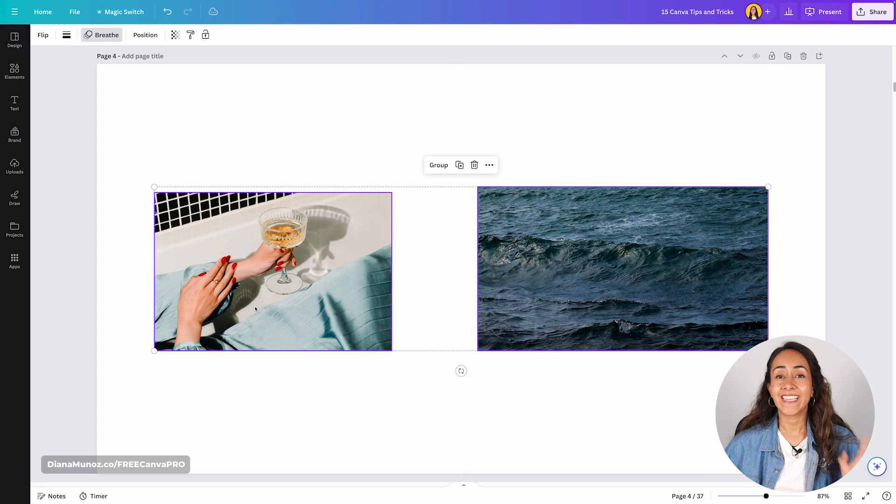
{"action": "left_click", "coordinate": [359, 128]}
{"action": "left_click", "coordinate": [838, 323]}
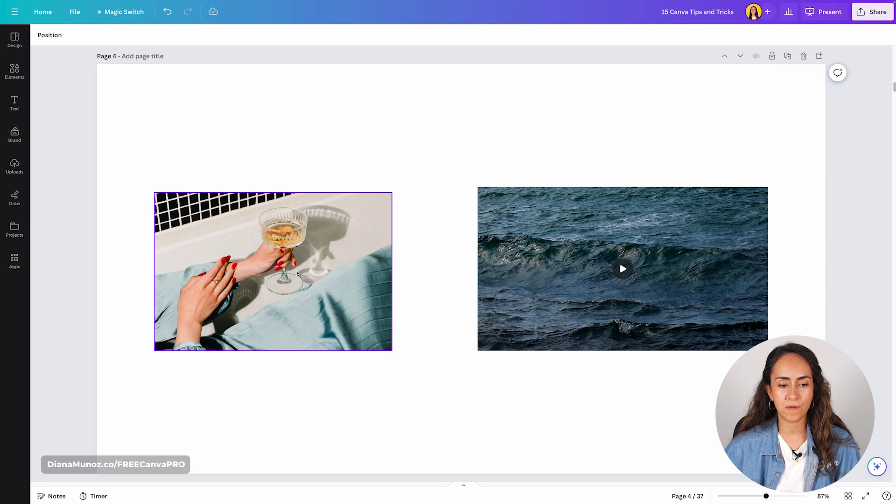
- Give the cocktail photo a solid border with a weight of 22
{"action": "left_click", "coordinate": [359, 279]}
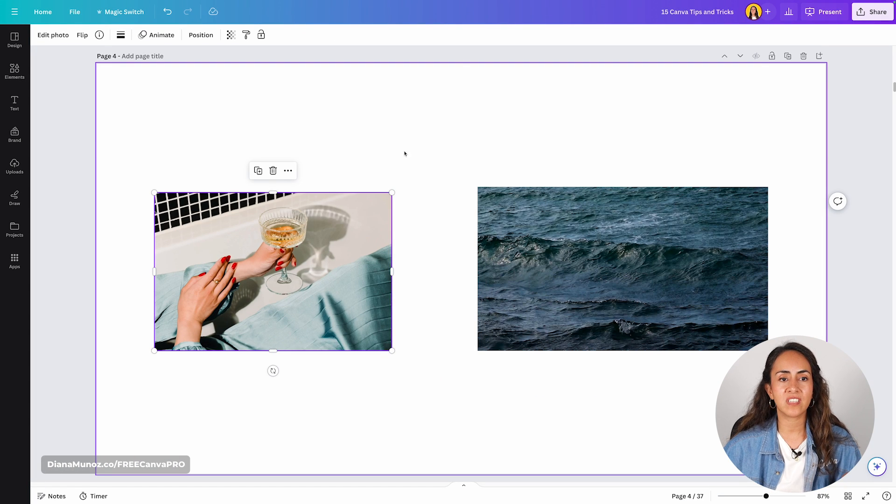
{"action": "left_click", "coordinate": [411, 151]}
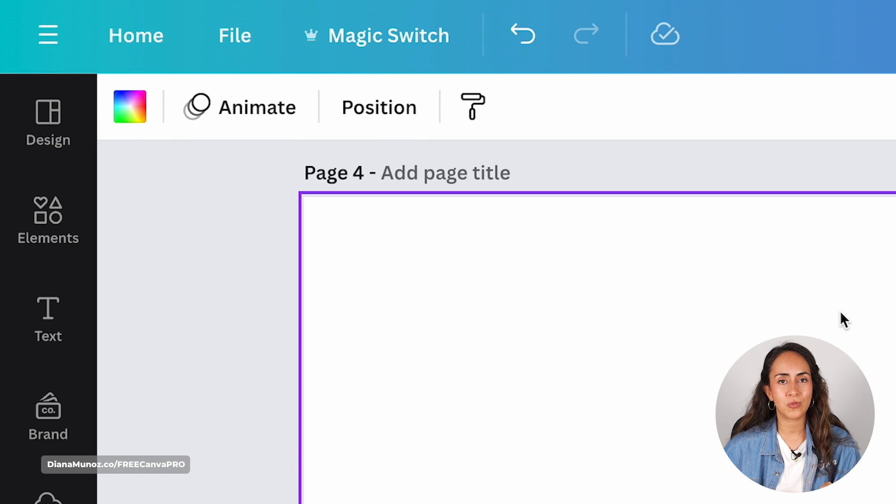
{"action": "left_click", "coordinate": [274, 261]}
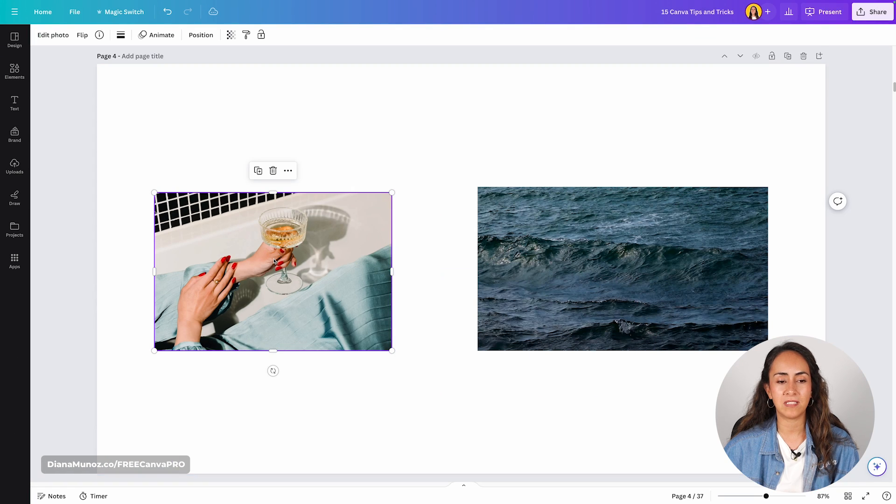
{"action": "left_click", "coordinate": [121, 36]}
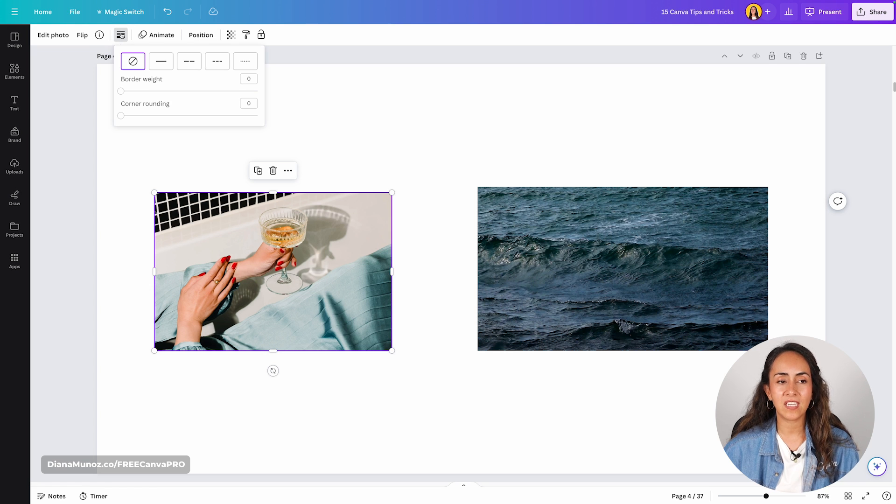
{"action": "left_click", "coordinate": [122, 91]}
{"action": "left_click_drag", "start_coordinate": [123, 92], "coordinate": [151, 92]}
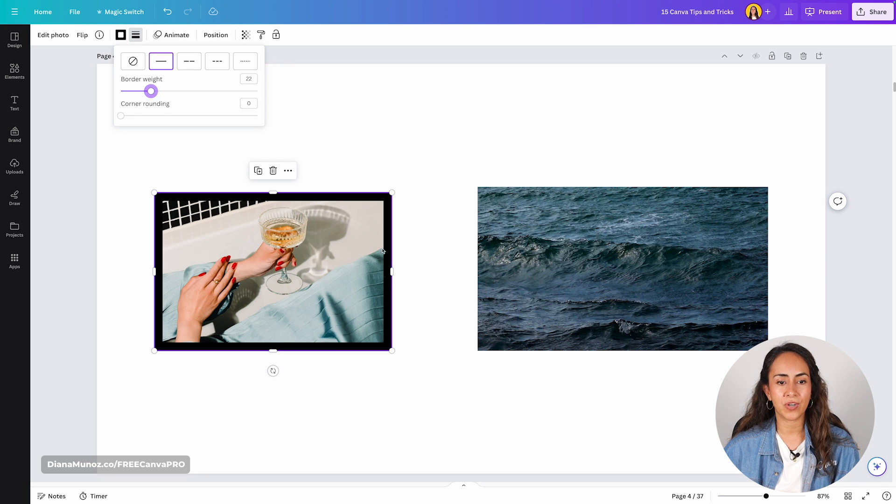
- Try green and pink document colors on the photo's border, and set it to pale yellow #ffeca6
{"action": "left_click", "coordinate": [120, 36]}
{"action": "left_click", "coordinate": [165, 87]}
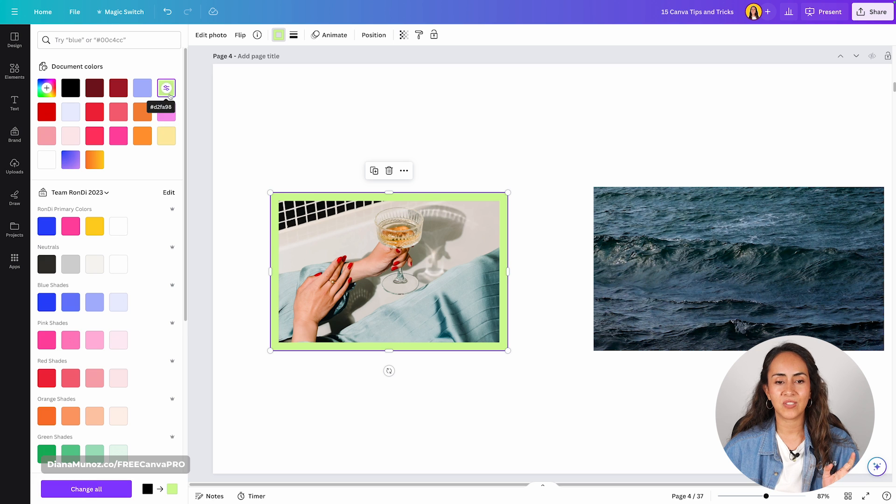
{"action": "left_click", "coordinate": [168, 112]}
{"action": "left_click", "coordinate": [166, 136]}
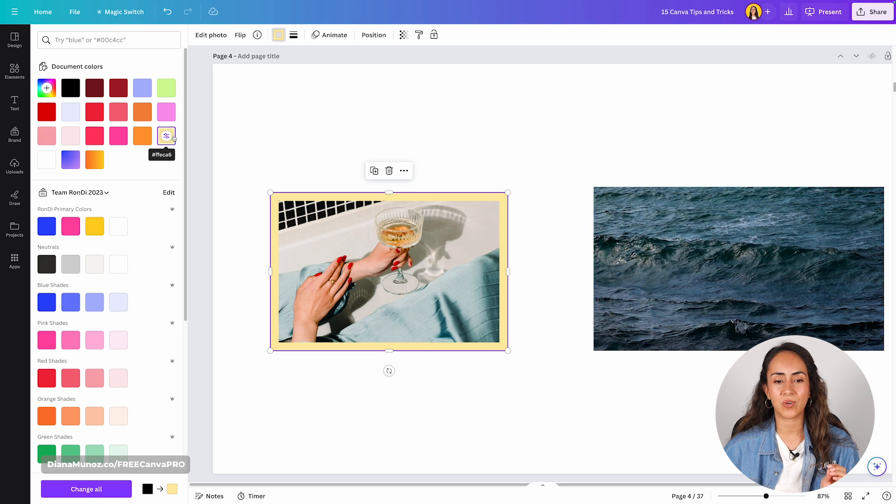
{"action": "left_click", "coordinate": [501, 136]}
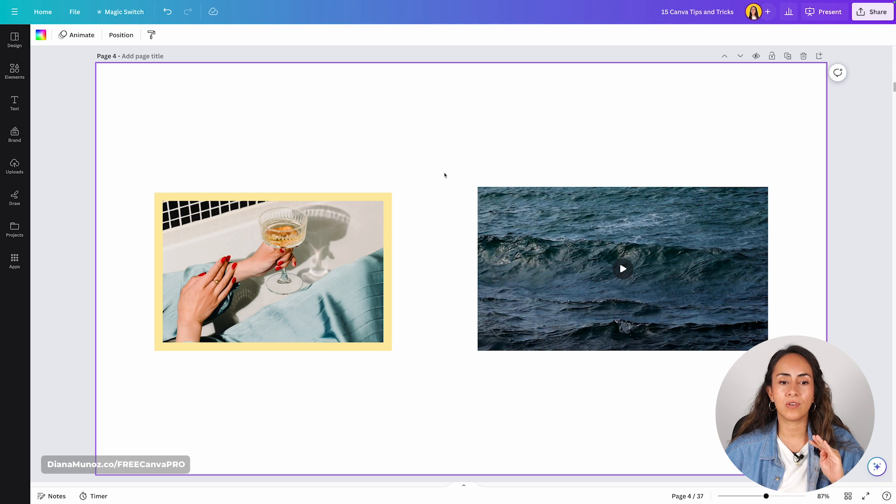
- Try corner rounding values of 20 and 100 on the ocean waves video, and set its corner rounding to 56
{"action": "left_click", "coordinate": [508, 214]}
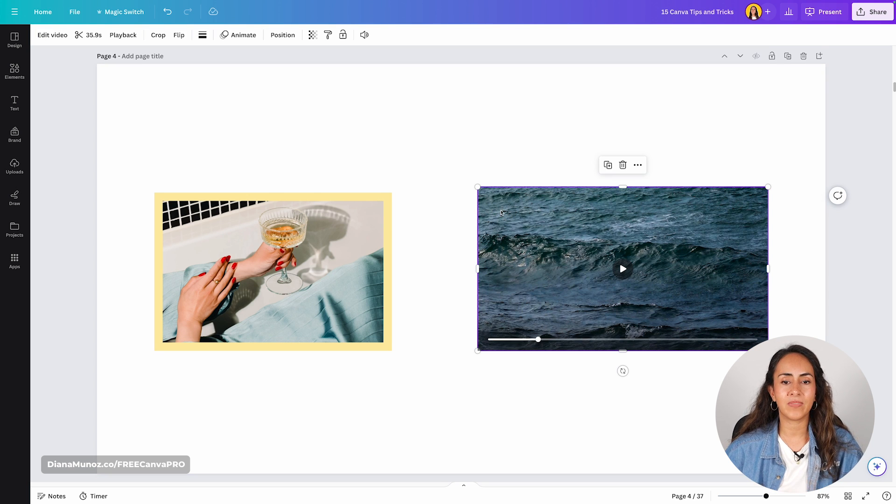
{"action": "left_click", "coordinate": [203, 35]}
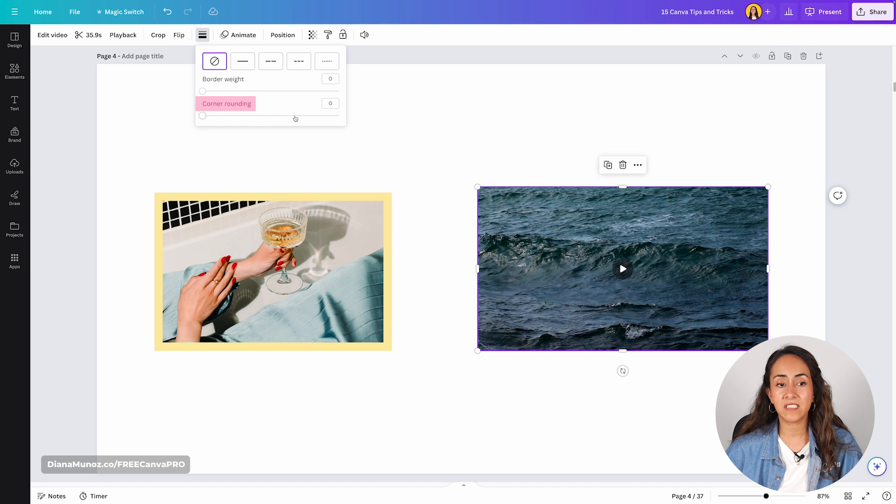
{"action": "left_click_drag", "start_coordinate": [203, 116], "coordinate": [208, 116]}
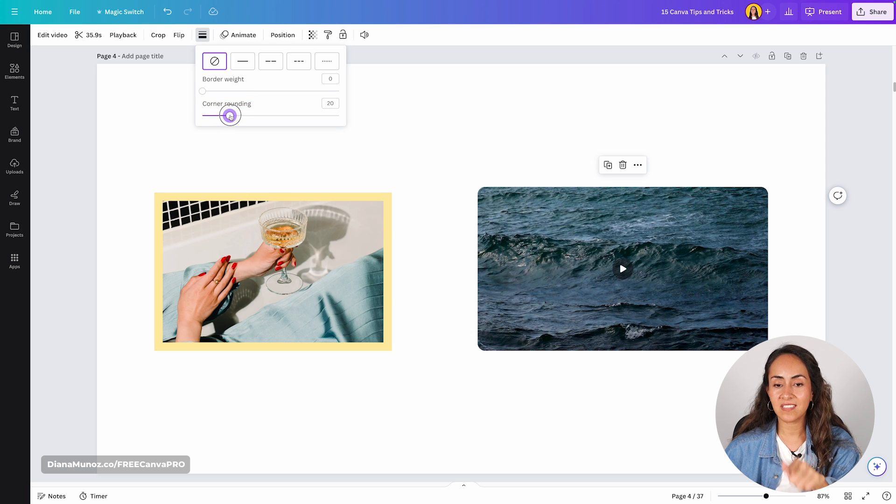
{"action": "left_click_drag", "start_coordinate": [234, 117], "coordinate": [341, 120]}
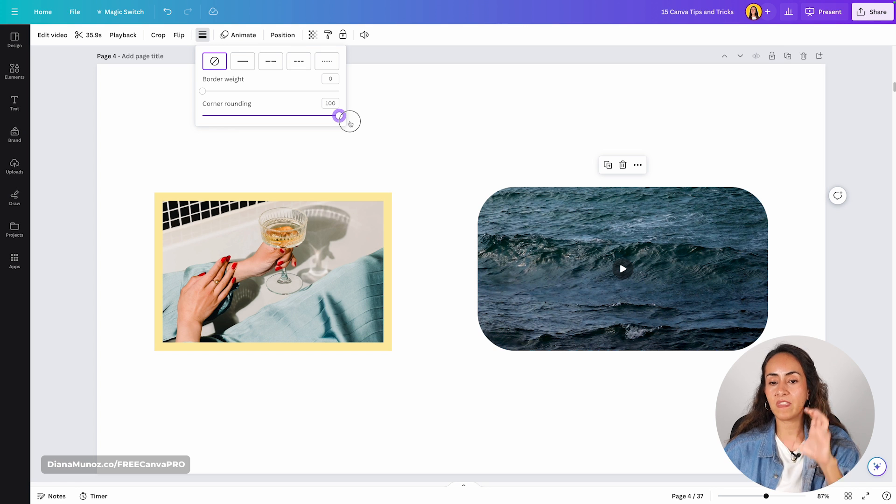
{"action": "left_click_drag", "start_coordinate": [334, 122], "coordinate": [278, 119]}
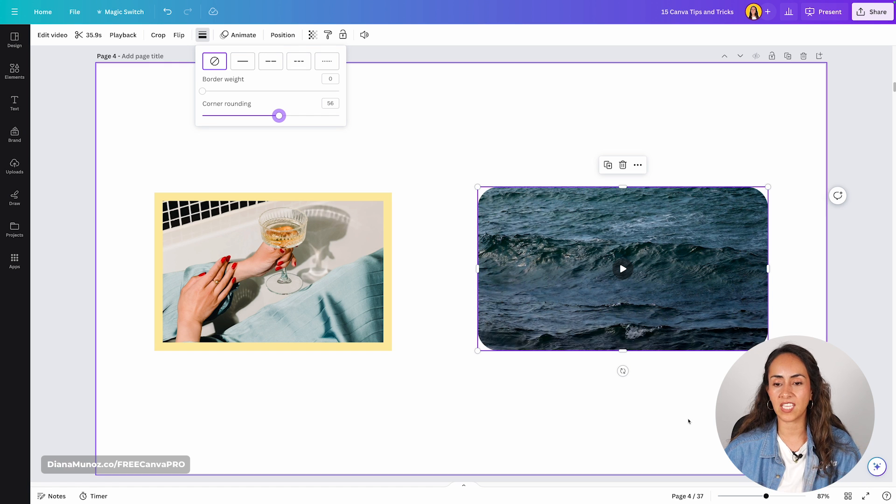
{"action": "left_click", "coordinate": [725, 310]}
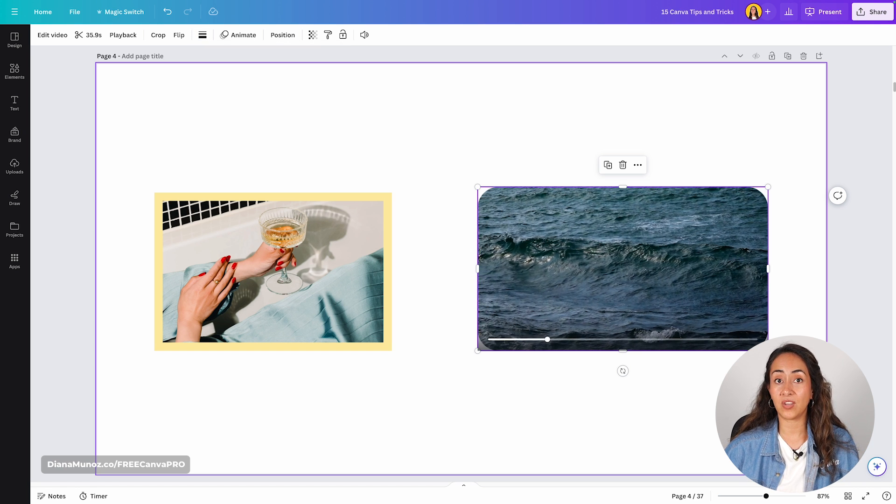
{"action": "left_click", "coordinate": [485, 152]}
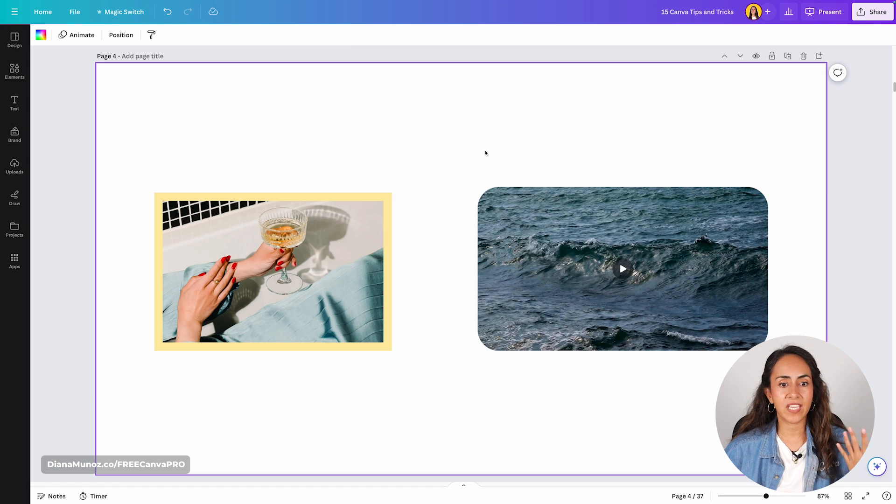
- Try to round the corners of the cocktail photo with the yellow border
{"action": "left_click", "coordinate": [299, 281]}
{"action": "left_click", "coordinate": [136, 35]}
{"action": "left_click_drag", "start_coordinate": [136, 115], "coordinate": [163, 118]}
{"action": "key", "text": "Escape"}
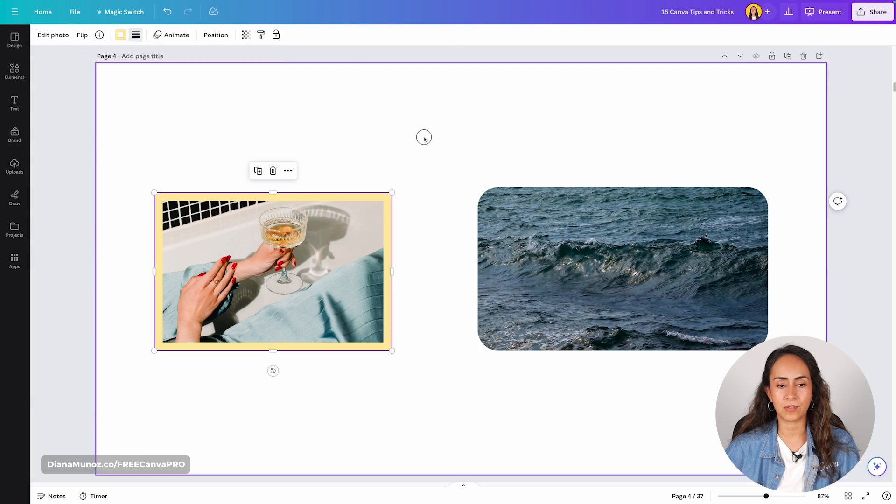
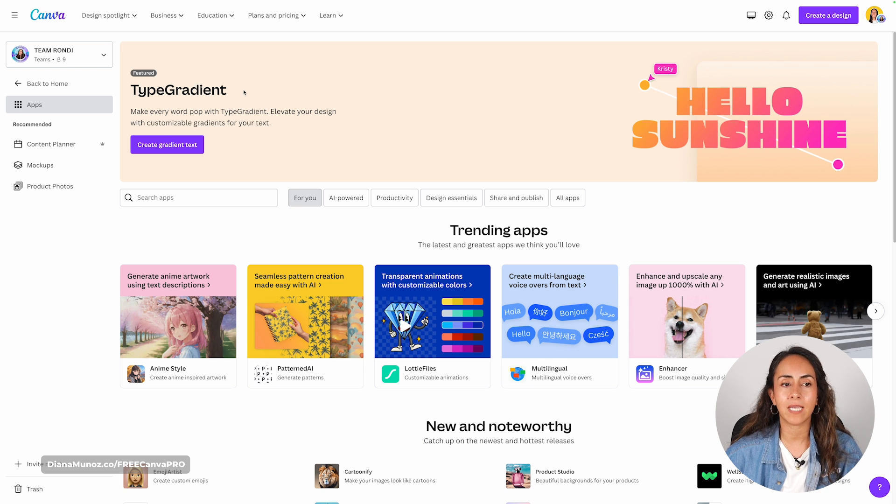
- Search the Canva apps for TypeGradient and examine the app's description and preview images
{"action": "left_click", "coordinate": [149, 197]}
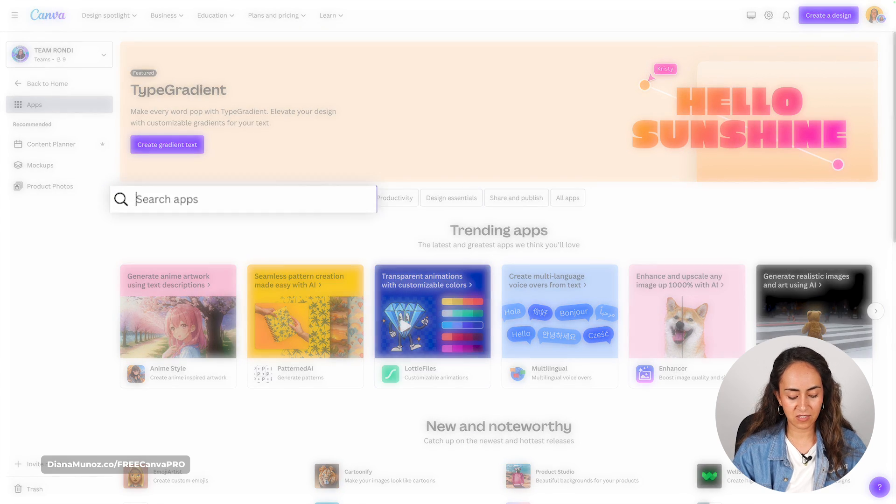
{"action": "type", "text": "typegradient"}
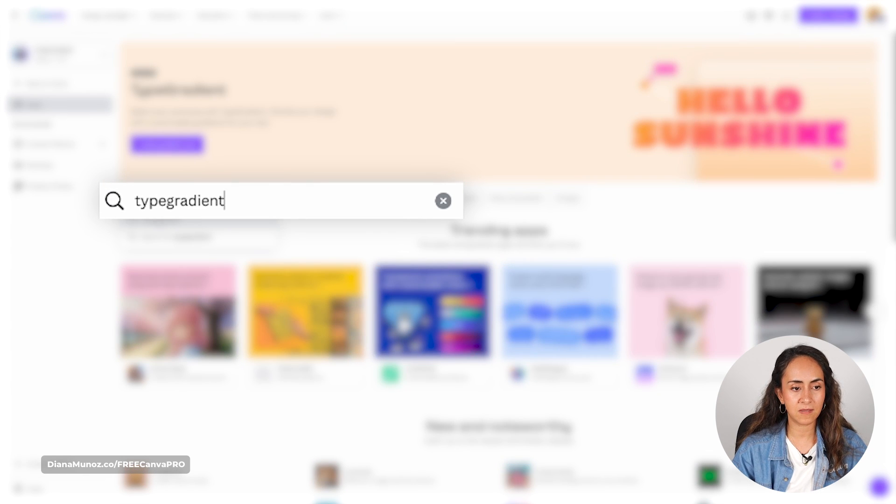
{"action": "left_click", "coordinate": [196, 232]}
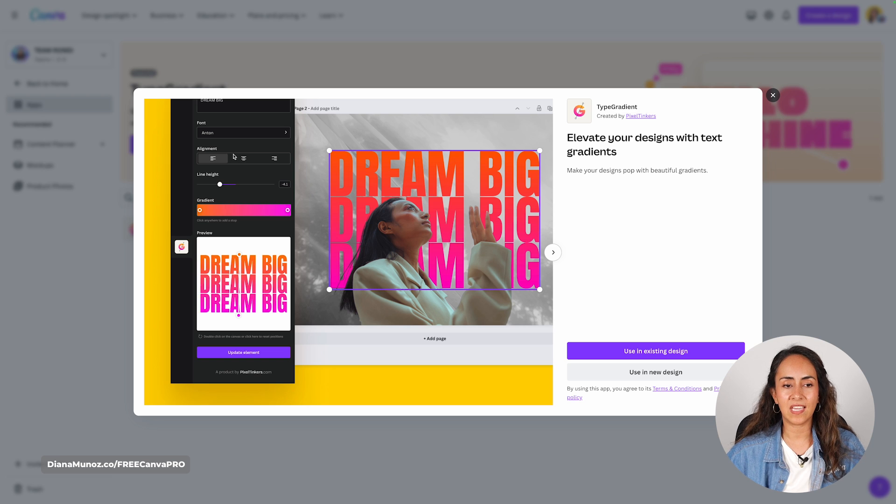
{"action": "left_click", "coordinate": [558, 255]}
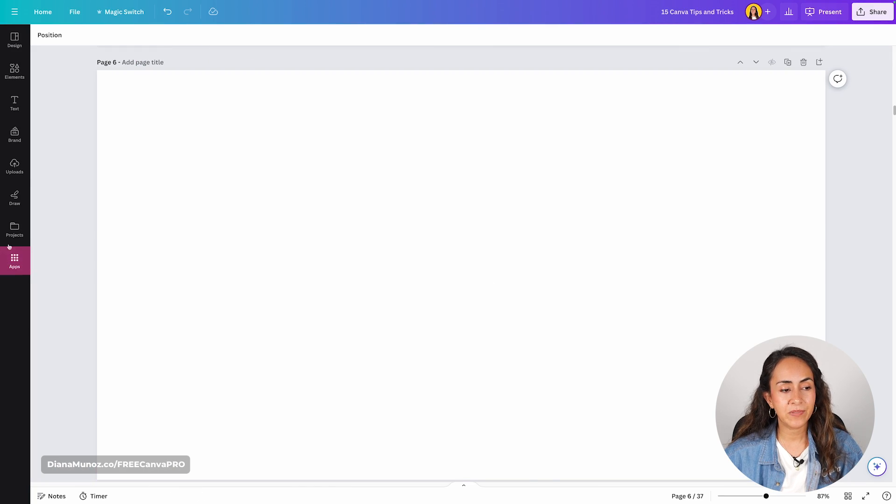
- Find the TypeGradient app from within the design and open it for blank page 6
{"action": "left_click", "coordinate": [13, 261]}
{"action": "type", "text": "typegradient"}
{"action": "left_click", "coordinate": [57, 76]}
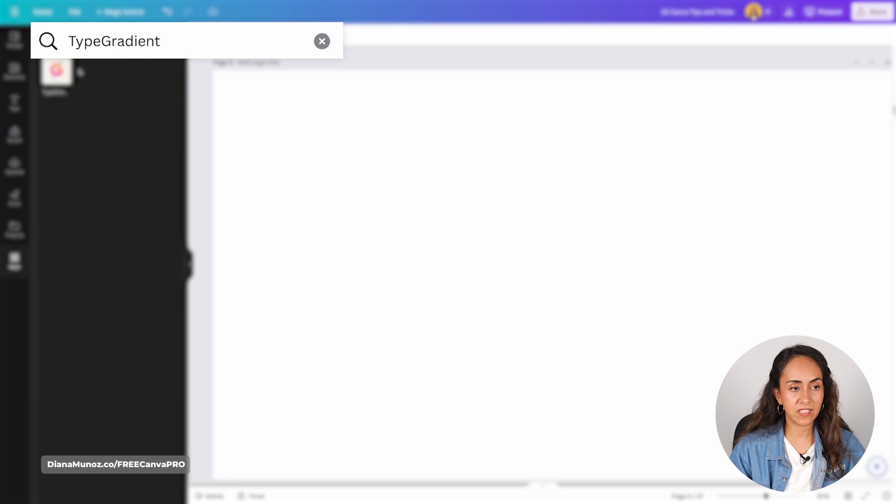
{"action": "left_click", "coordinate": [57, 76]}
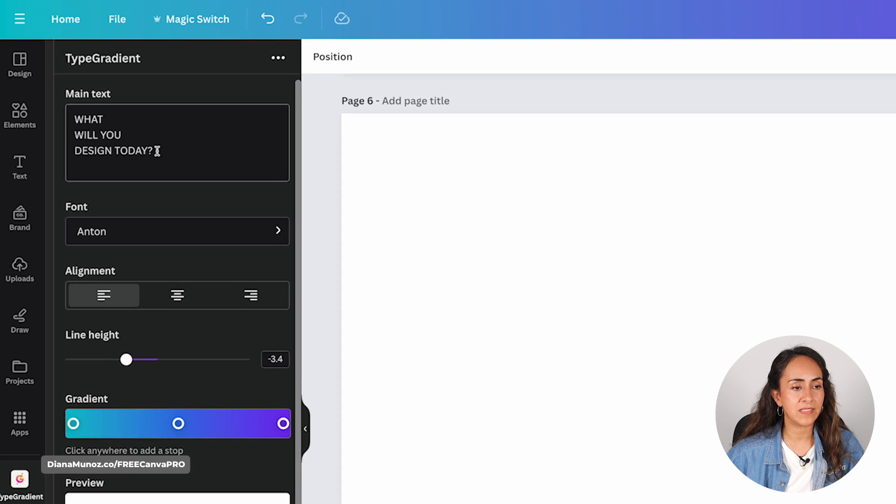
- Replace TypeGradient's sample main text with "Gradient text"
{"action": "left_click_drag", "start_coordinate": [100, 93], "coordinate": [50, 72]}
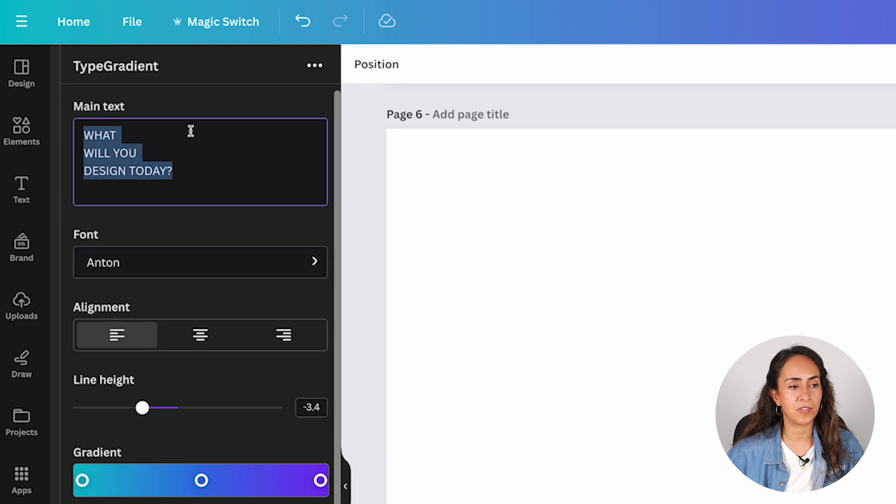
{"action": "type", "text": "Gradient text"}
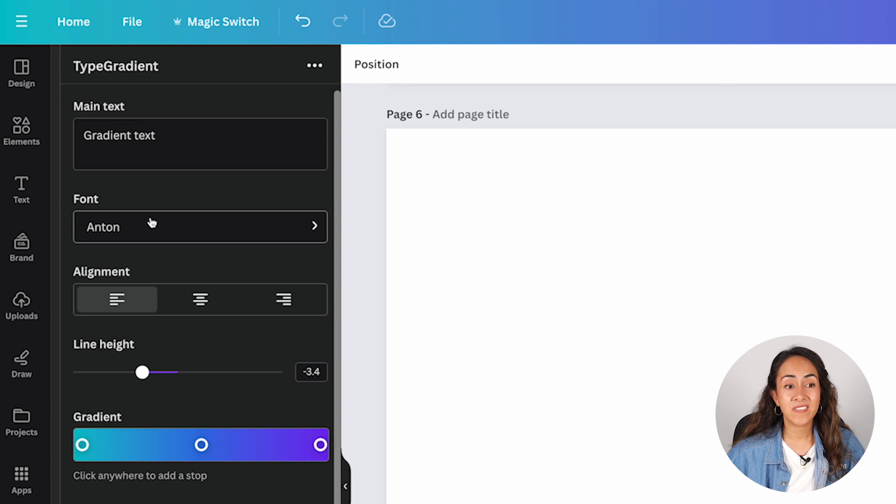
- Set the gradient text's font to 10 Pixel and its alignment to centered
{"action": "left_click", "coordinate": [106, 227]}
{"action": "left_click", "coordinate": [219, 226]}
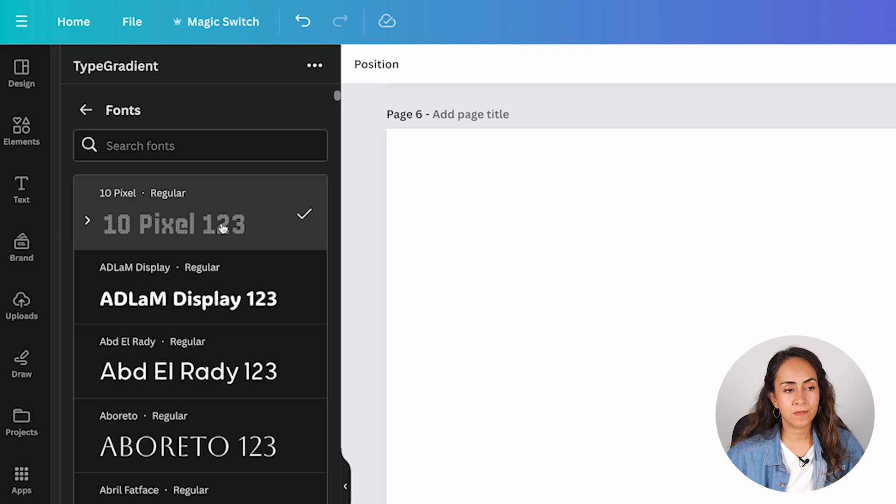
{"action": "left_click", "coordinate": [85, 112]}
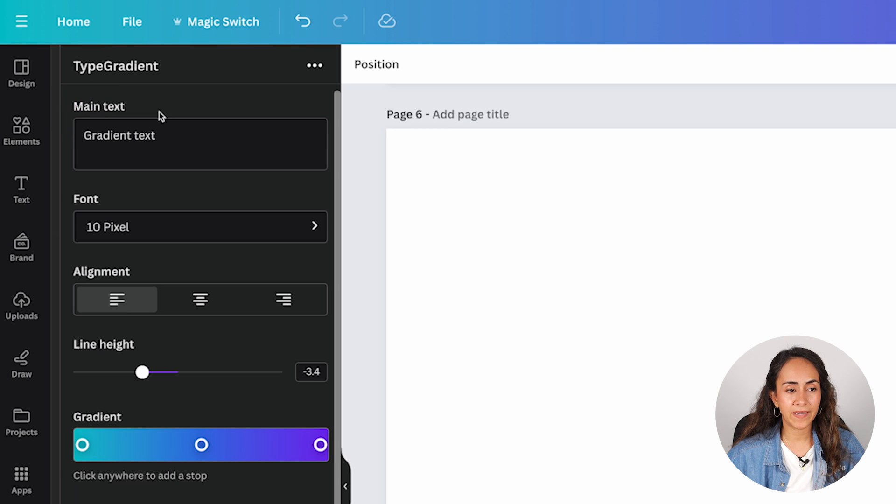
{"action": "left_click", "coordinate": [209, 300]}
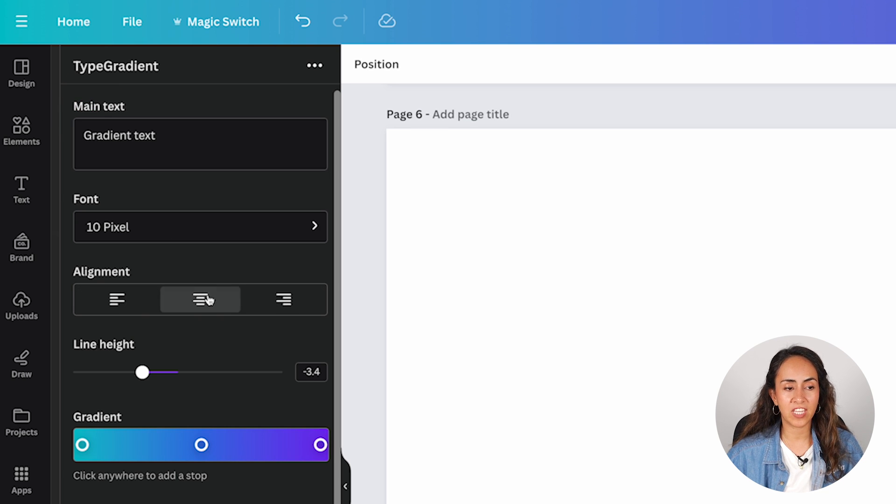
- Break the main text into two lines before "text" and set the line height to -2.3
{"action": "left_click", "coordinate": [131, 136]}
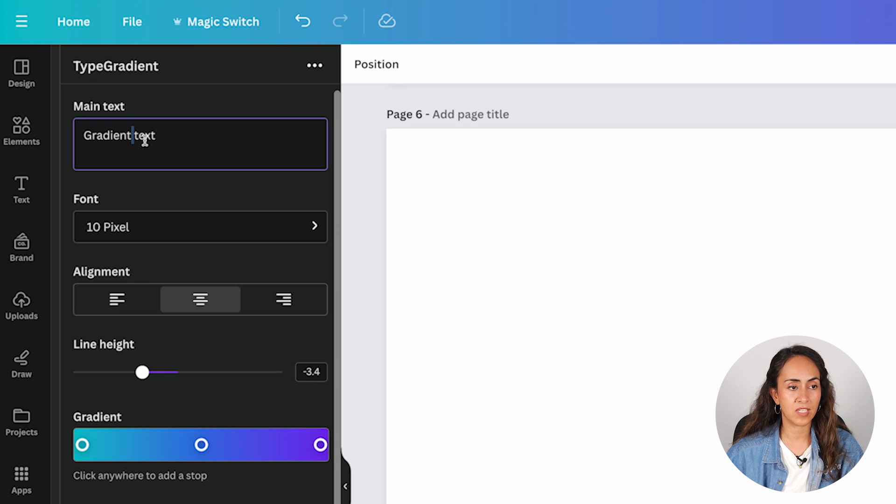
{"action": "key", "text": "Return"}
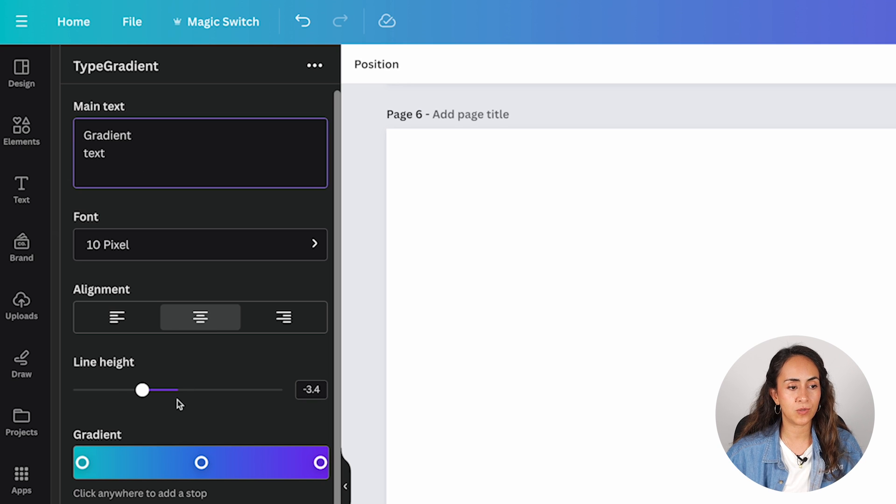
{"action": "mouse_move", "coordinate": [142, 391]}
{"action": "left_mouse_down"}
{"action": "mouse_move", "coordinate": [176, 397]}
{"action": "mouse_move", "coordinate": [153, 398]}
{"action": "left_mouse_up"}
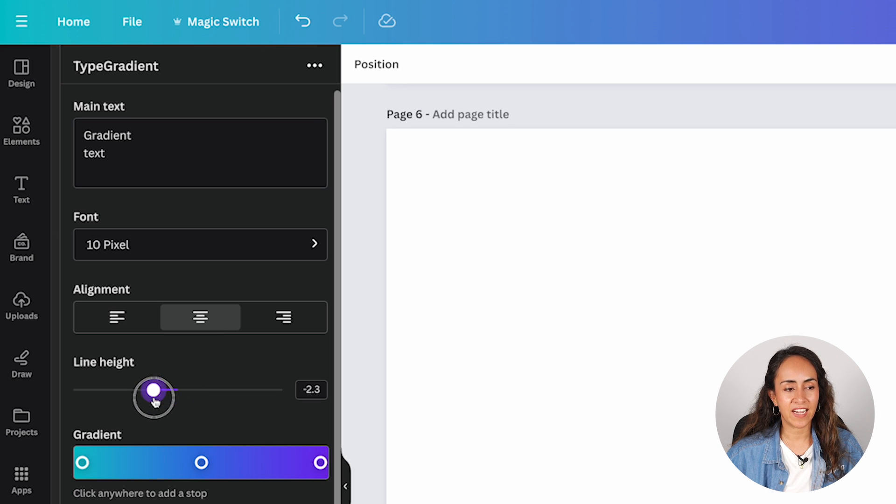
- Change the gradient's first color stop to a warm orange-yellow
{"action": "scroll", "coordinate": [219, 502], "scroll_direction": "down", "scroll_amount": 1}
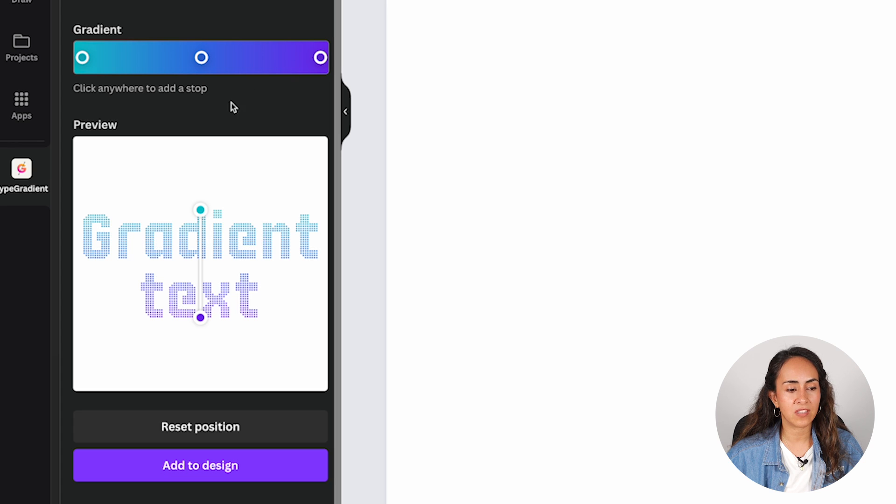
{"action": "left_click", "coordinate": [82, 58]}
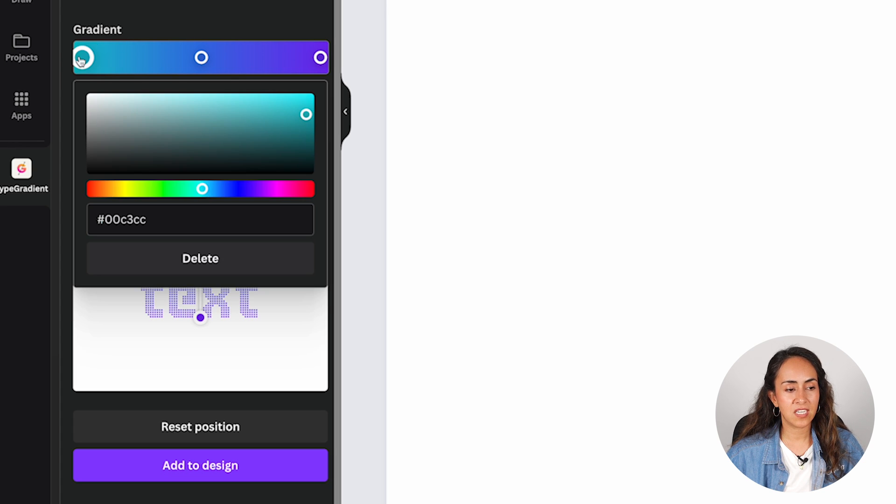
{"action": "left_click", "coordinate": [126, 188]}
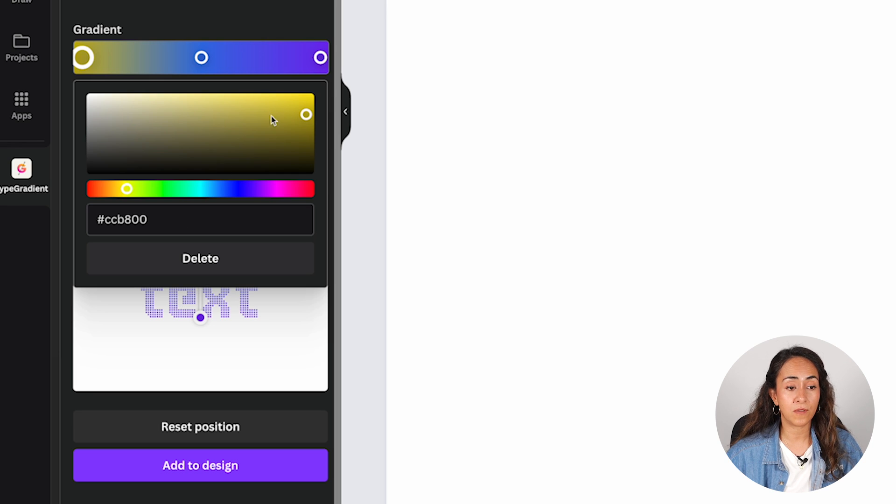
{"action": "left_click_drag", "start_coordinate": [292, 99], "coordinate": [283, 101]}
{"action": "left_click_drag", "start_coordinate": [126, 188], "coordinate": [122, 188]}
{"action": "left_click", "coordinate": [199, 28]}
- Change the gradient's middle color stop to pale yellow and its last stop to white
{"action": "left_click", "coordinate": [201, 58]}
{"action": "left_click", "coordinate": [124, 189]}
{"action": "left_click", "coordinate": [176, 100]}
{"action": "left_click", "coordinate": [320, 57]}
{"action": "left_click", "coordinate": [89, 96]}
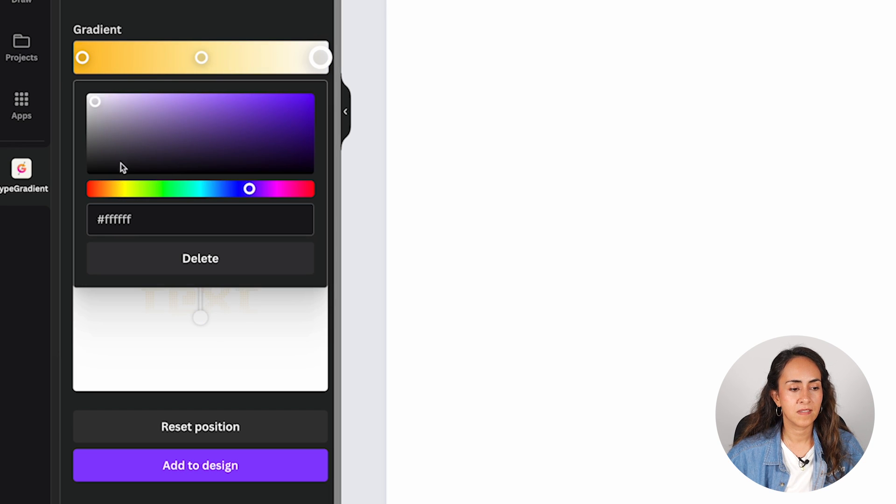
{"action": "left_click", "coordinate": [120, 189]}
{"action": "left_click", "coordinate": [220, 21]}
- Angle the gradient diagonally from the text's upper left to its lower right, and add the gradient text to page 6
{"action": "scroll", "coordinate": [201, 186], "scroll_direction": "up", "scroll_amount": 1}
{"action": "left_click_drag", "start_coordinate": [199, 239], "coordinate": [119, 233]}
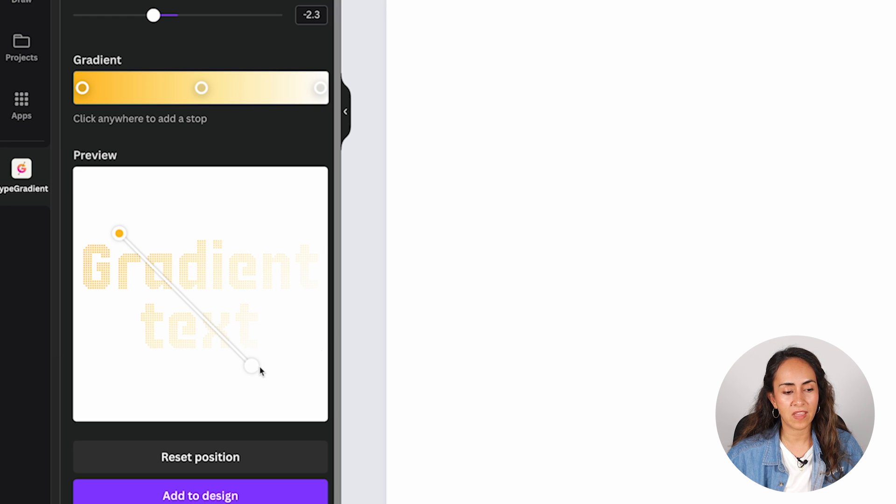
{"action": "left_click_drag", "start_coordinate": [260, 370], "coordinate": [207, 375]}
{"action": "left_click_drag", "start_coordinate": [119, 233], "coordinate": [98, 241]}
{"action": "left_click_drag", "start_coordinate": [205, 374], "coordinate": [275, 381]}
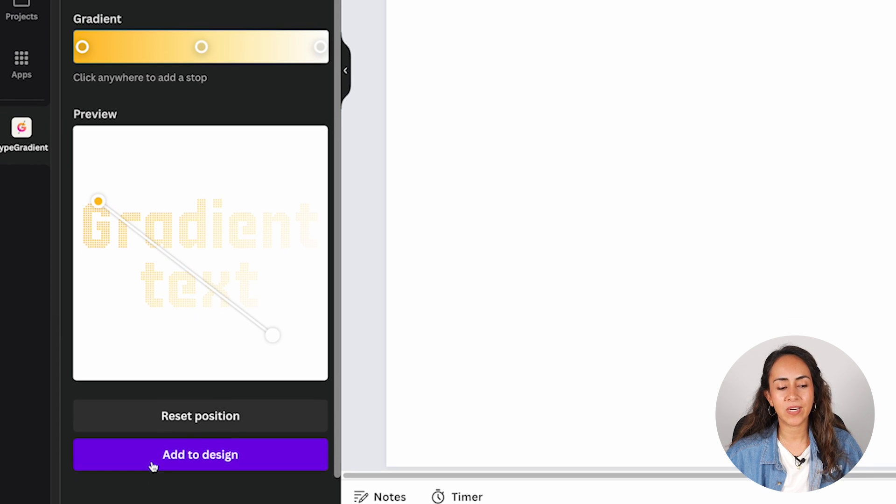
{"action": "left_click", "coordinate": [224, 460]}
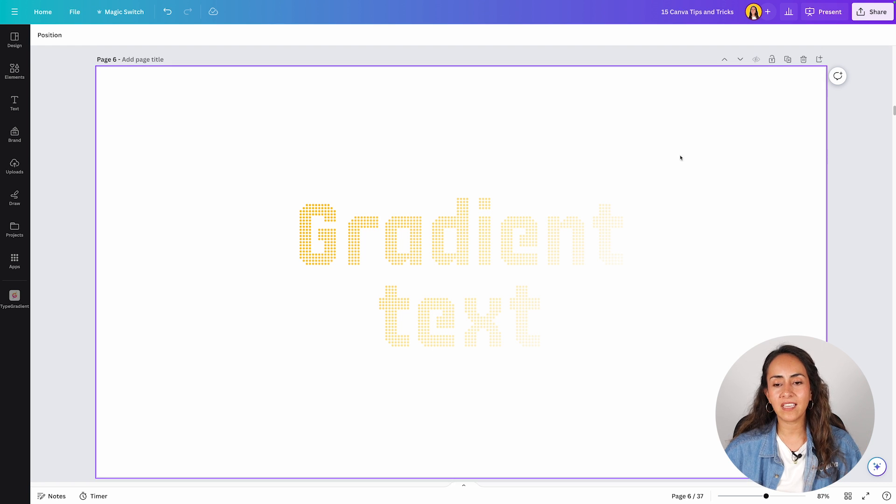
- Reopen the gradient text on page 6, change its wording to "Change the" / "text if you want" on two lines, and update the element
{"action": "left_click", "coordinate": [475, 260]}
{"action": "left_click", "coordinate": [44, 35]}
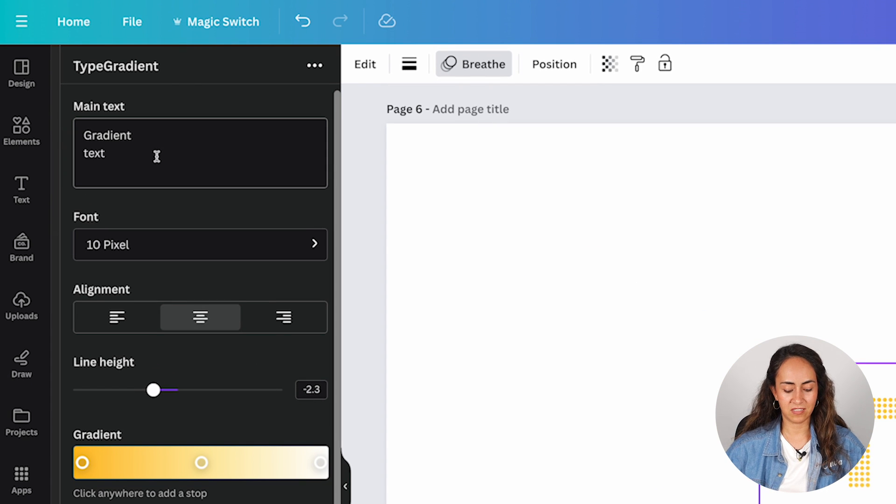
{"action": "left_click", "coordinate": [157, 157]}
{"action": "key", "text": "ctrl+a"}
{"action": "type", "text": "Change t"}
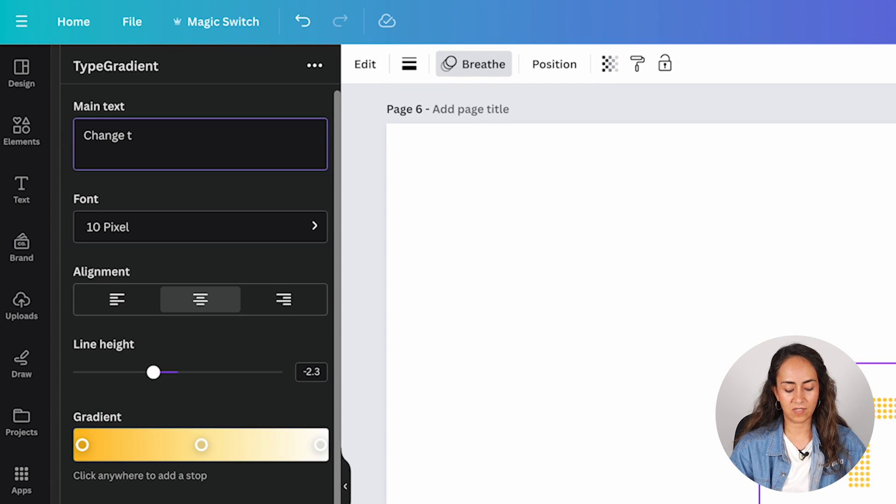
{"action": "type", "text": "he"}
{"action": "key", "text": "Return"}
{"action": "type", "text": "text if you "}
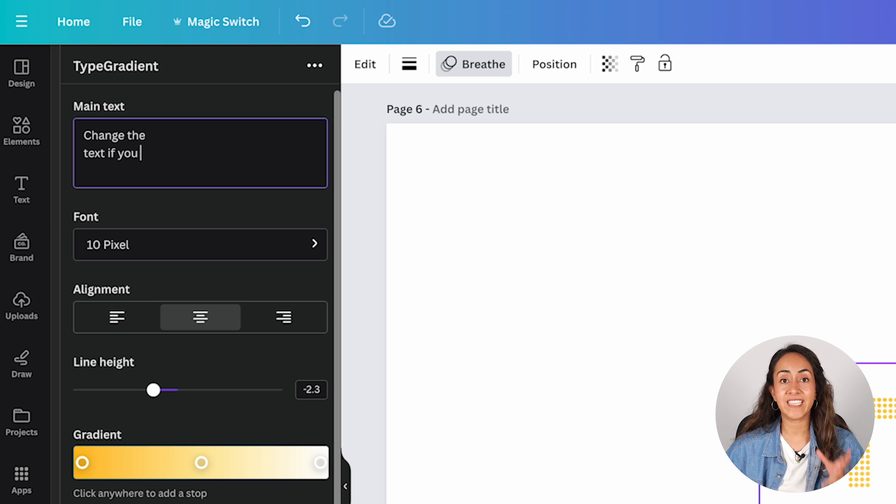
{"action": "type", "text": "want"}
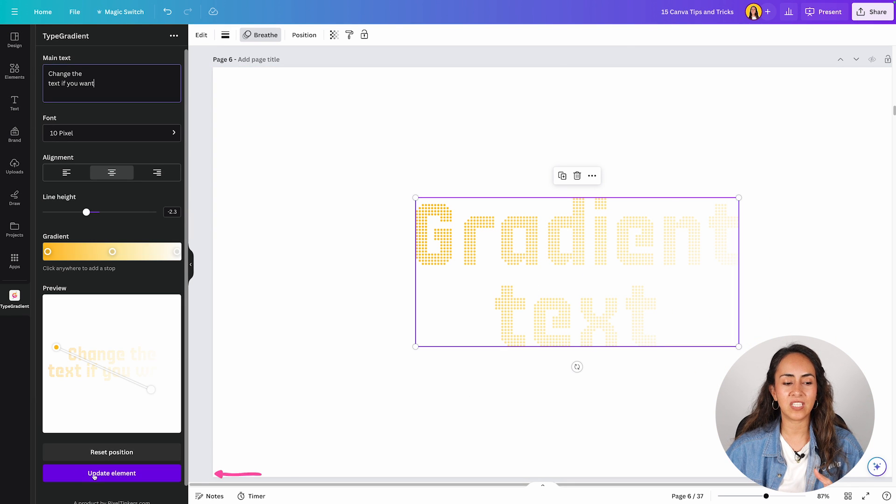
{"action": "left_click", "coordinate": [94, 474]}
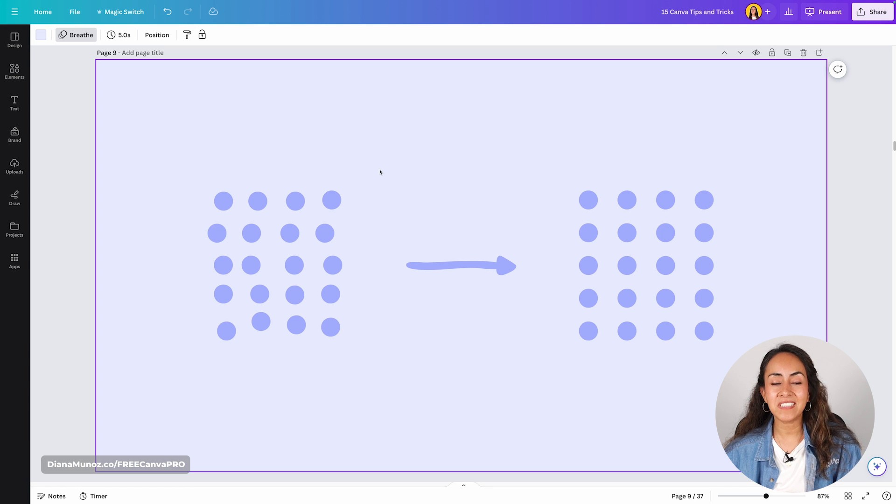
- Examine page 9's example by selecting its unevenly spaced circles and comparing them with the aligned grid
{"action": "left_click_drag", "start_coordinate": [373, 166], "coordinate": [149, 374]}
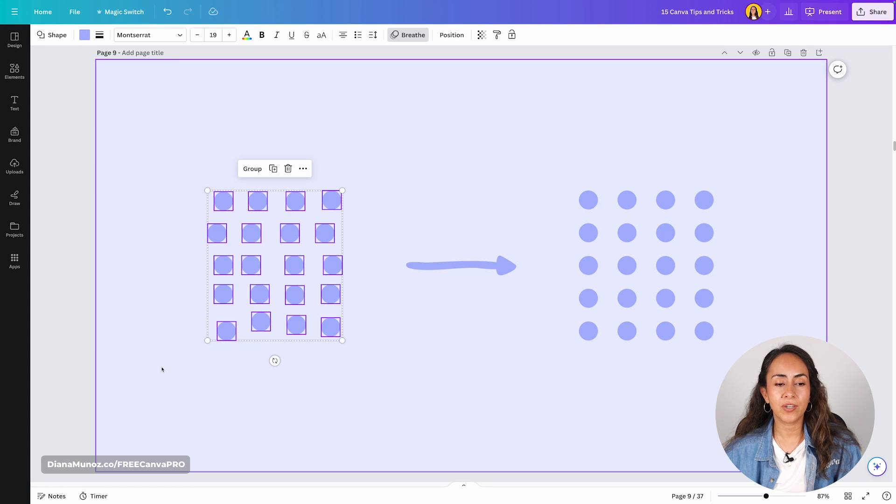
{"action": "left_click", "coordinate": [394, 369]}
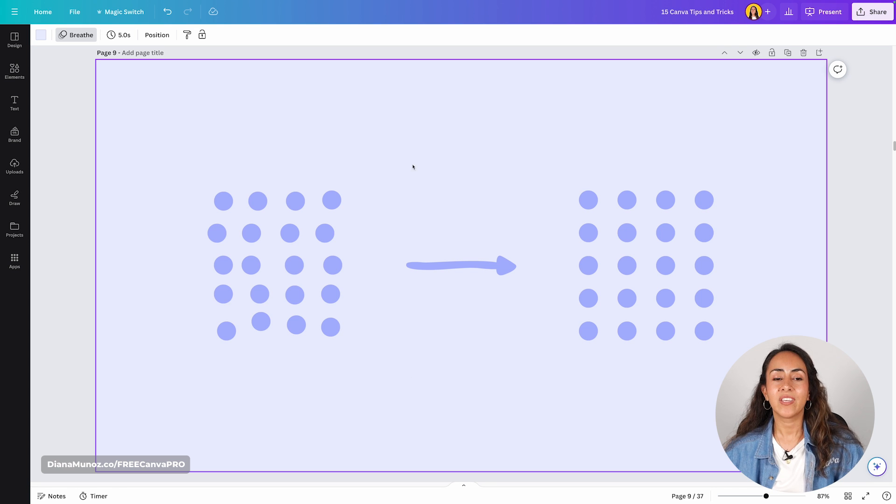
{"action": "left_click_drag", "start_coordinate": [405, 155], "coordinate": [200, 354]}
{"action": "left_click", "coordinate": [436, 363]}
- Duplicate the single circle on page 10 into a deliberately uneven grid of four rows with four circles each
{"action": "scroll", "coordinate": [438, 364], "scroll_direction": "down", "scroll_amount": 8}
{"action": "scroll", "coordinate": [439, 364], "scroll_direction": "down", "scroll_amount": 2}
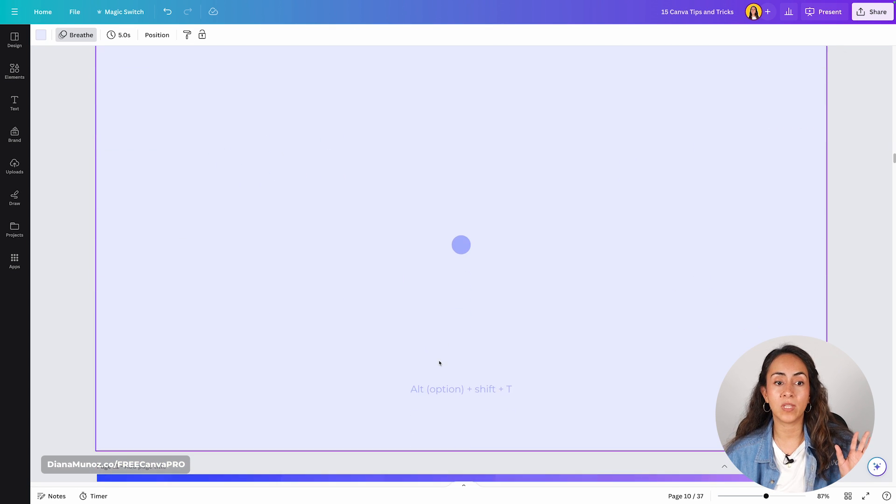
{"action": "scroll", "coordinate": [439, 364], "scroll_direction": "up", "scroll_amount": 1}
{"action": "scroll", "coordinate": [438, 364], "scroll_direction": "down", "scroll_amount": 1}
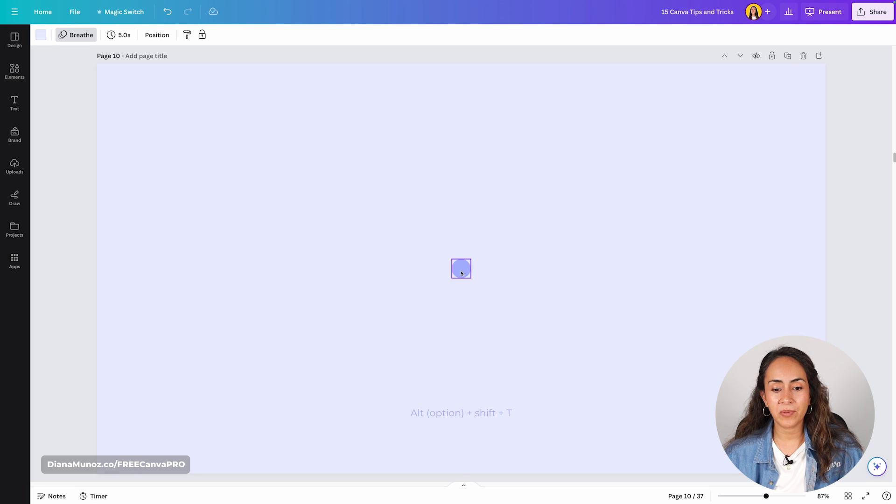
{"action": "left_click_drag", "start_coordinate": [461, 271], "coordinate": [428, 271]}
{"action": "left_click_drag", "start_coordinate": [428, 271], "coordinate": [496, 271]}
{"action": "left_click_drag", "start_coordinate": [497, 272], "coordinate": [434, 242]}
{"action": "left_click_drag", "start_coordinate": [460, 269], "coordinate": [461, 296]}
{"action": "left_click_drag", "start_coordinate": [499, 268], "coordinate": [495, 296]}
{"action": "left_click_drag", "start_coordinate": [431, 269], "coordinate": [435, 296]}
{"action": "left_click", "coordinate": [595, 240]}
{"action": "left_click_drag", "start_coordinate": [499, 317], "coordinate": [528, 244]}
{"action": "left_click_drag", "start_coordinate": [568, 319], "coordinate": [403, 297]}
{"action": "left_click_drag", "start_coordinate": [427, 298], "coordinate": [428, 328]}
- Enlarge the whole grid of circles on page 10 and move it up toward the page's middle
{"action": "left_click", "coordinate": [583, 356]}
{"action": "left_click_drag", "start_coordinate": [583, 357], "coordinate": [416, 217]}
{"action": "left_click_drag", "start_coordinate": [535, 232], "coordinate": [564, 207]}
{"action": "left_click_drag", "start_coordinate": [512, 254], "coordinate": [486, 229]}
{"action": "left_click", "coordinate": [608, 247]}
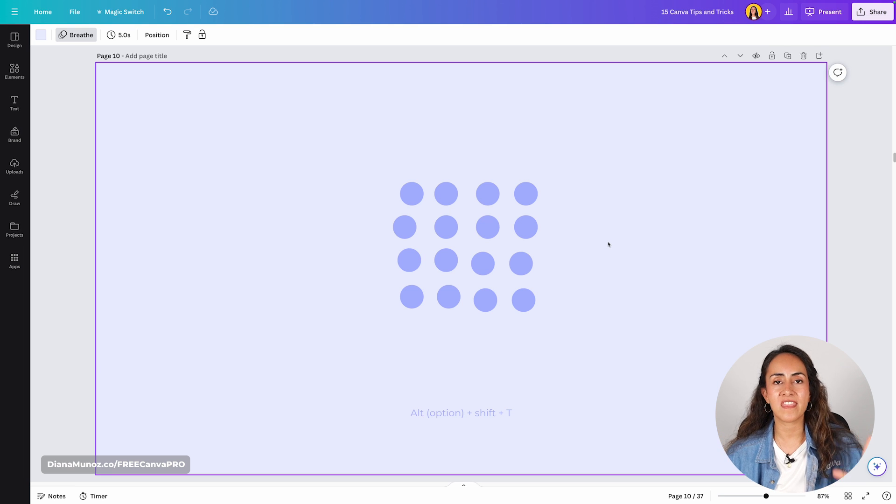
- Tidy up all 16 circles on page 10 so they are aligned and evenly spaced in both directions
{"action": "left_click_drag", "start_coordinate": [576, 166], "coordinate": [370, 336]}
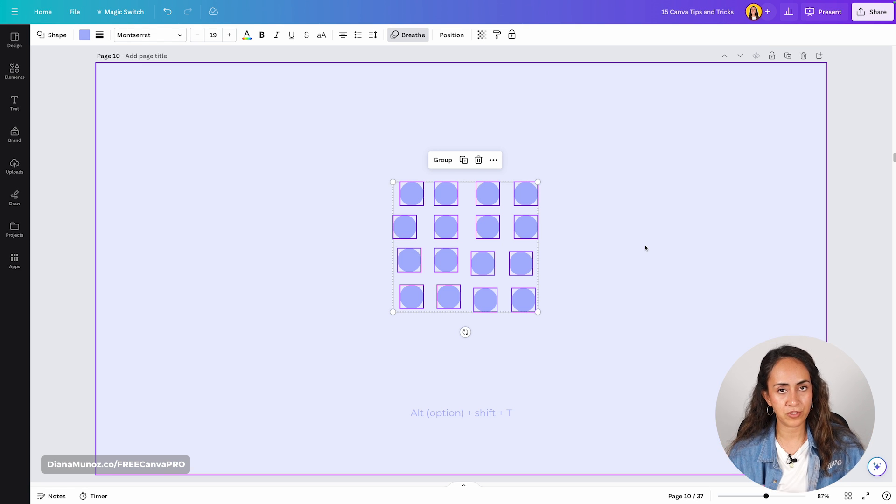
{"action": "key", "text": "alt"}
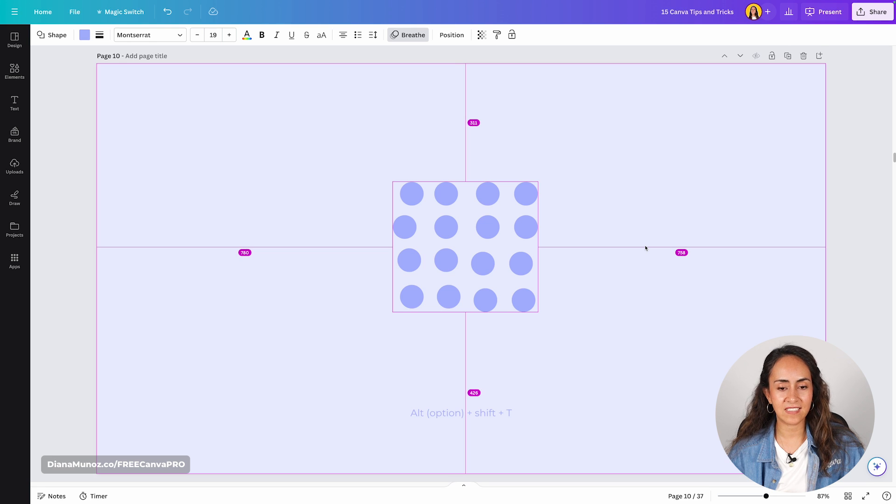
{"action": "key", "text": "alt+shift+t"}
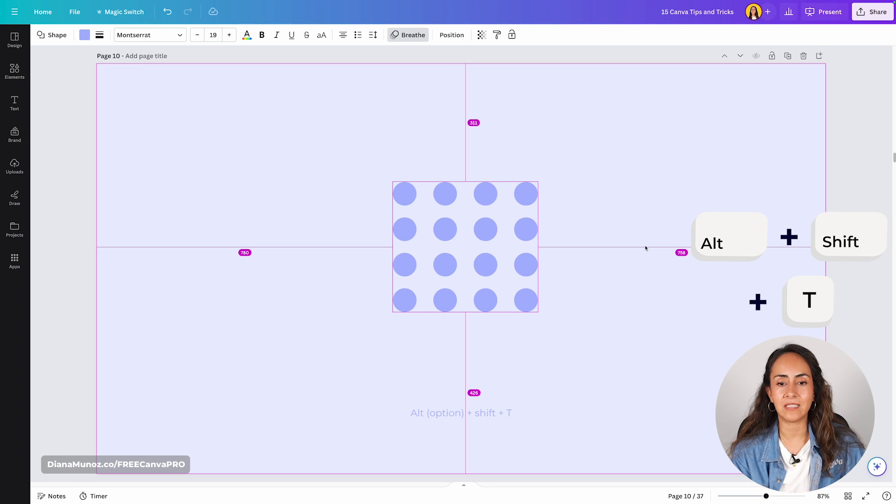
{"action": "left_click", "coordinate": [616, 159]}
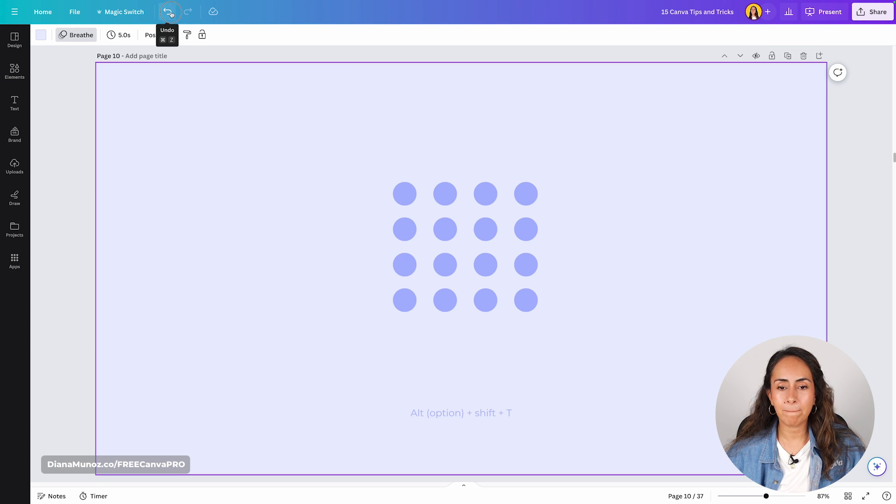
- Undo the tidy-up of the circles on page 10 and tidy up all 16 circles again with even spacing
{"action": "left_click", "coordinate": [168, 12]}
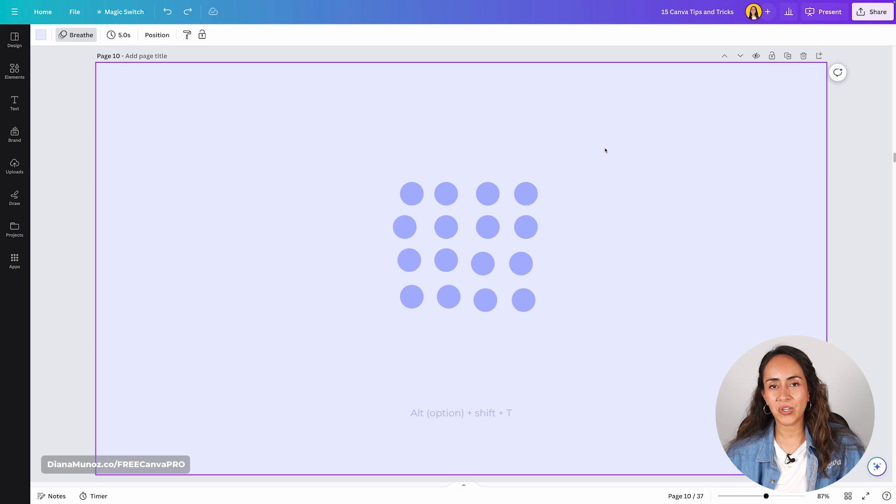
{"action": "left_click_drag", "start_coordinate": [605, 149], "coordinate": [353, 345]}
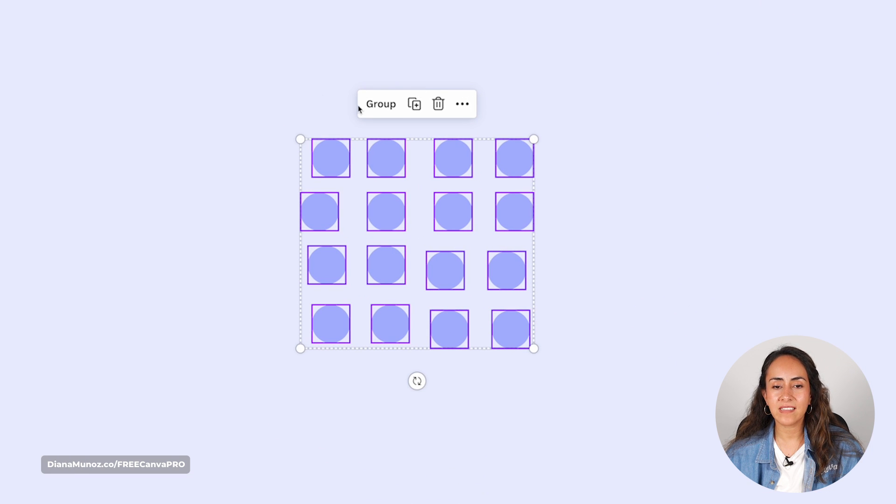
{"action": "left_click", "coordinate": [462, 105]}
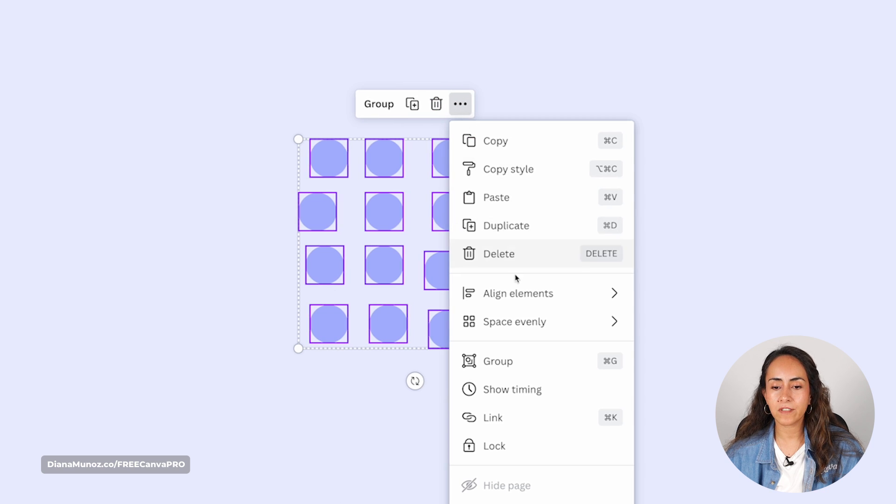
{"action": "mouse_move", "coordinate": [541, 324]}
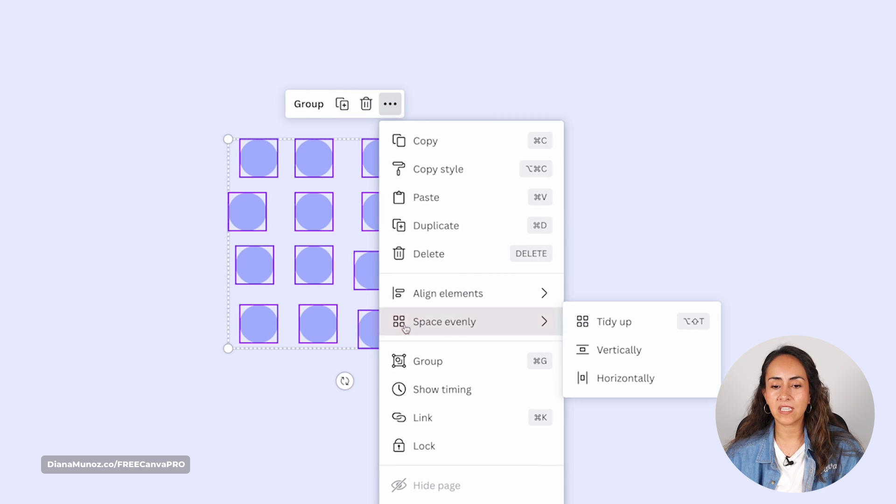
{"action": "left_click", "coordinate": [629, 323]}
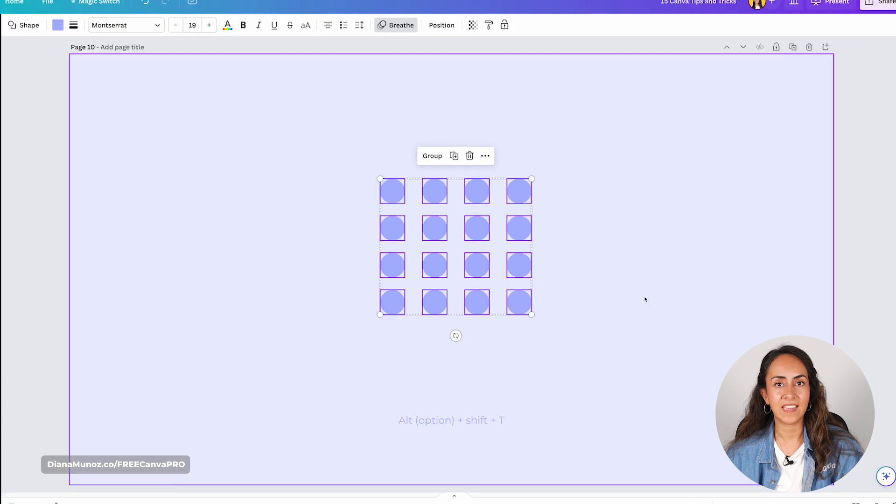
{"action": "left_click", "coordinate": [588, 303]}
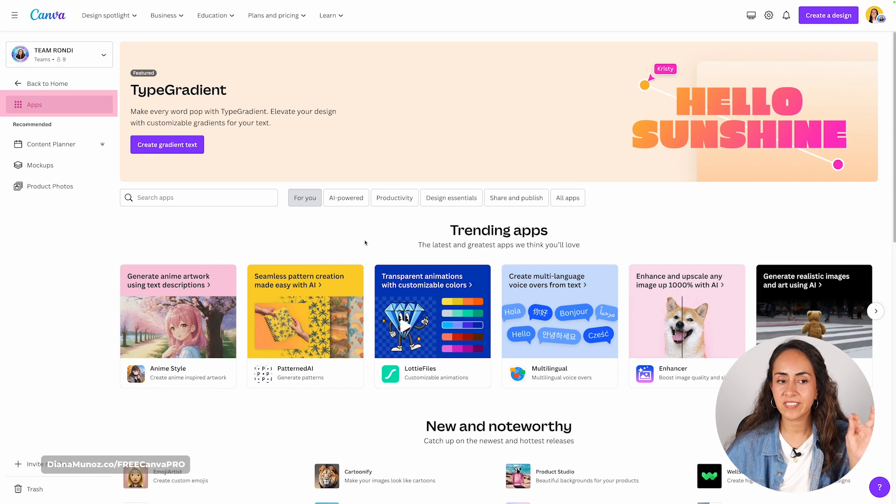
- Search the Canva apps for typecraft, open TypeCraft's details and look through its preview images
{"action": "left_click", "coordinate": [238, 197]}
{"action": "type", "text": "typ"}
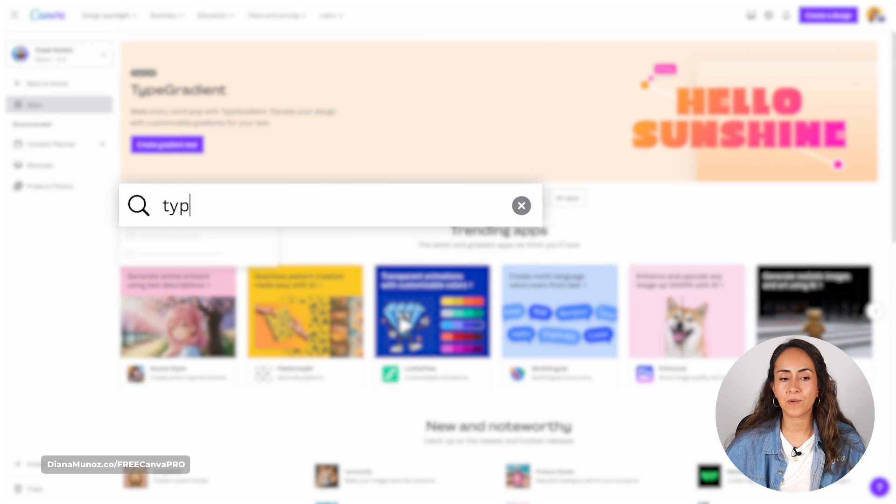
{"action": "type", "text": "ecraft"}
{"action": "key", "text": "Return"}
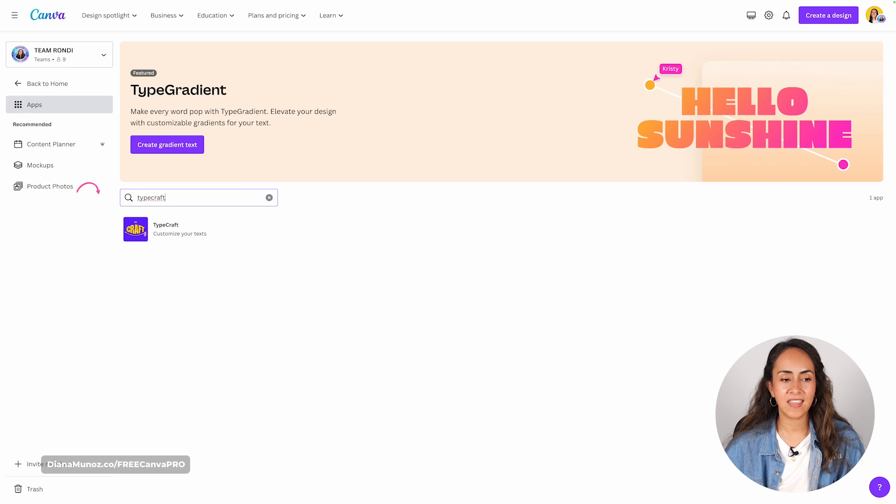
{"action": "left_click", "coordinate": [199, 229]}
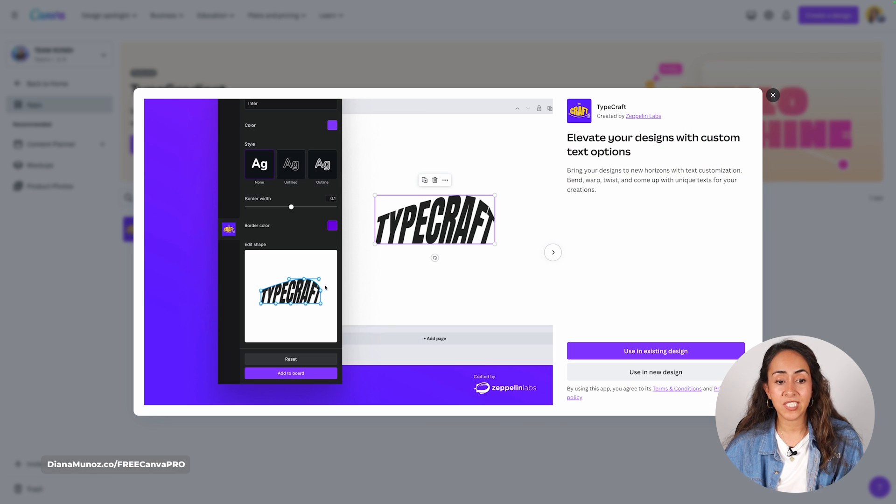
{"action": "left_click", "coordinate": [552, 252]}
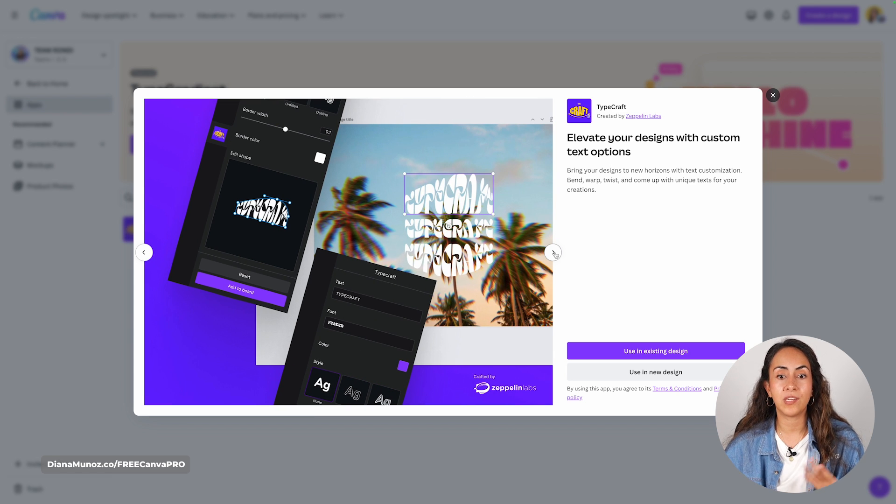
{"action": "left_click", "coordinate": [554, 253]}
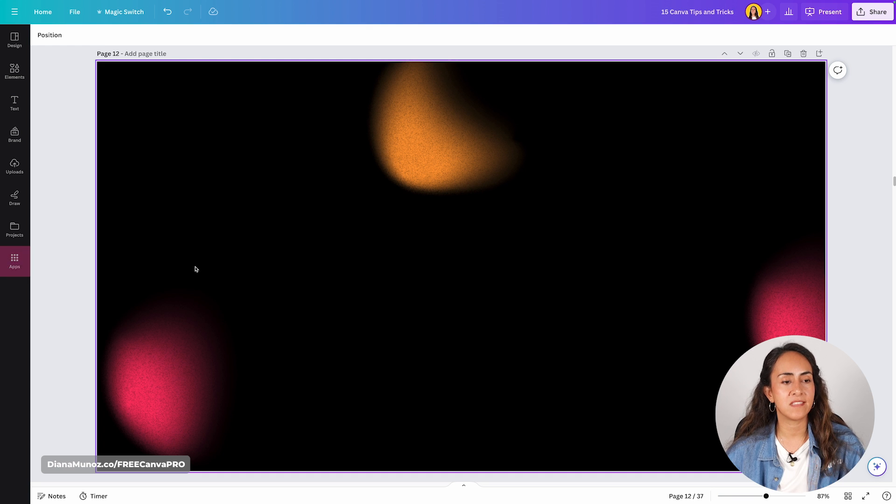
- Find the TypeCraft app from within the design at page 12 and open it
{"action": "left_click", "coordinate": [21, 255]}
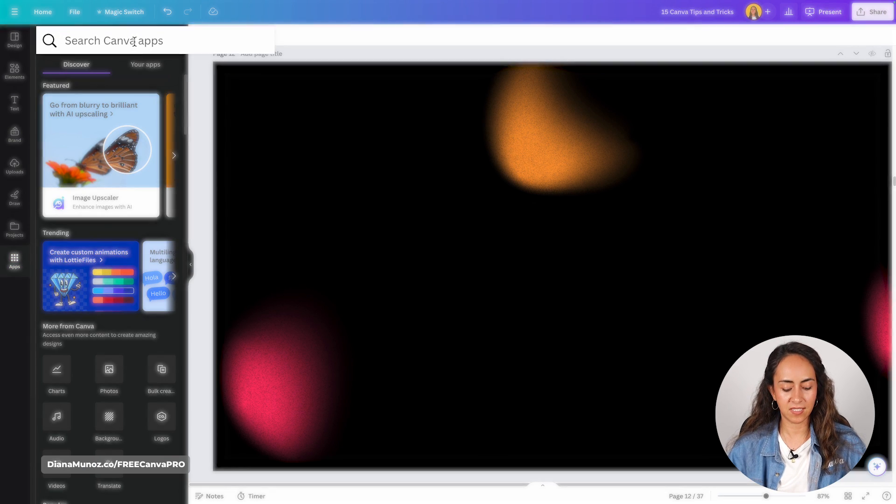
{"action": "type", "text": "typec"}
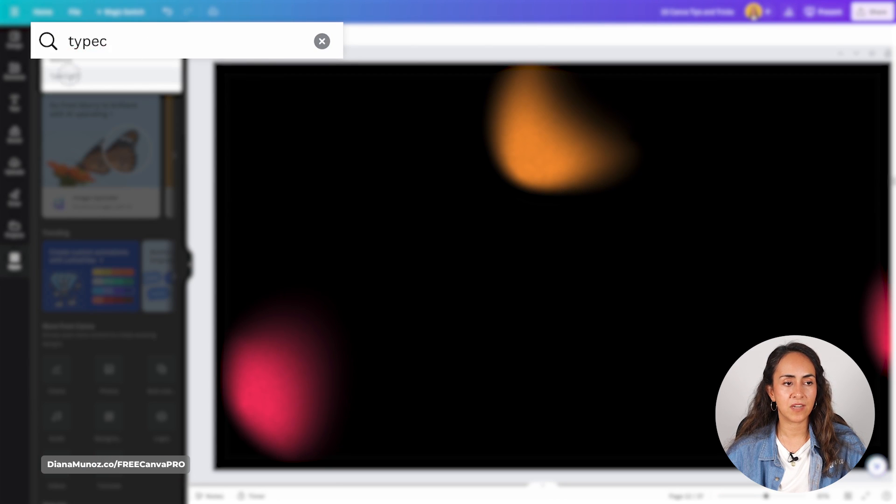
{"action": "left_click", "coordinate": [69, 75]}
{"action": "left_click", "coordinate": [57, 83]}
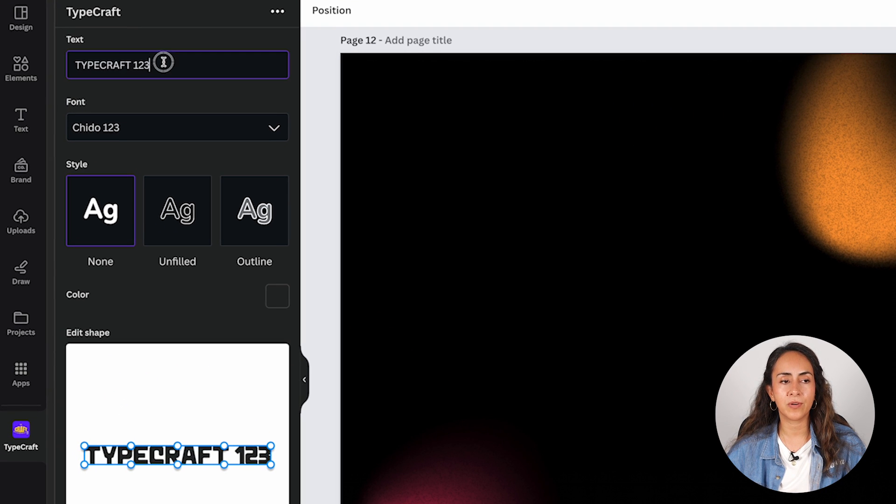
- Set the TypeCraft text to ALL and its font to Anton Regular 123
{"action": "left_click_drag", "start_coordinate": [128, 63], "coordinate": [55, 64]}
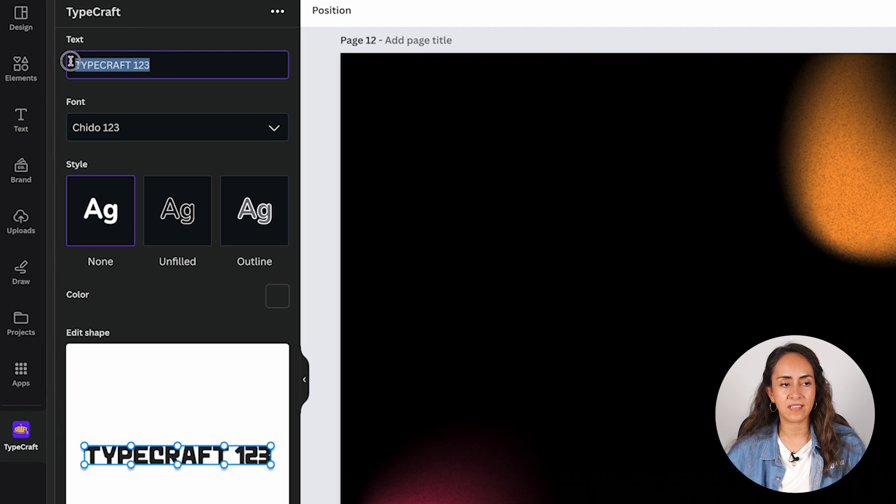
{"action": "type", "text": "ALL"}
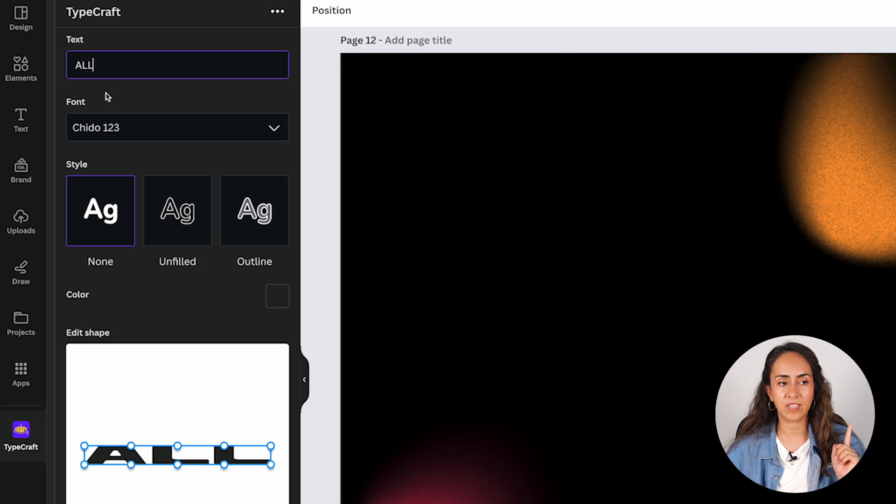
{"action": "left_click", "coordinate": [182, 129]}
{"action": "scroll", "coordinate": [235, 187], "scroll_direction": "up", "scroll_amount": 5}
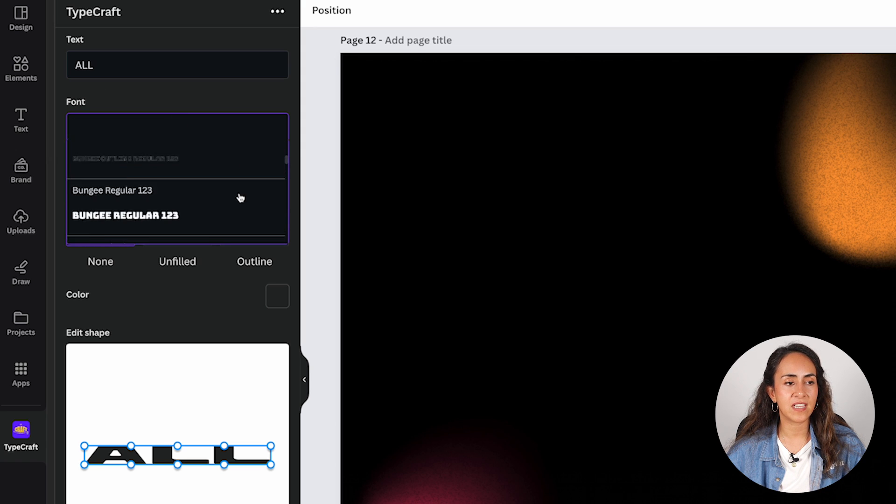
{"action": "scroll", "coordinate": [234, 186], "scroll_direction": "up", "scroll_amount": 10}
{"action": "type", "text": "ant"}
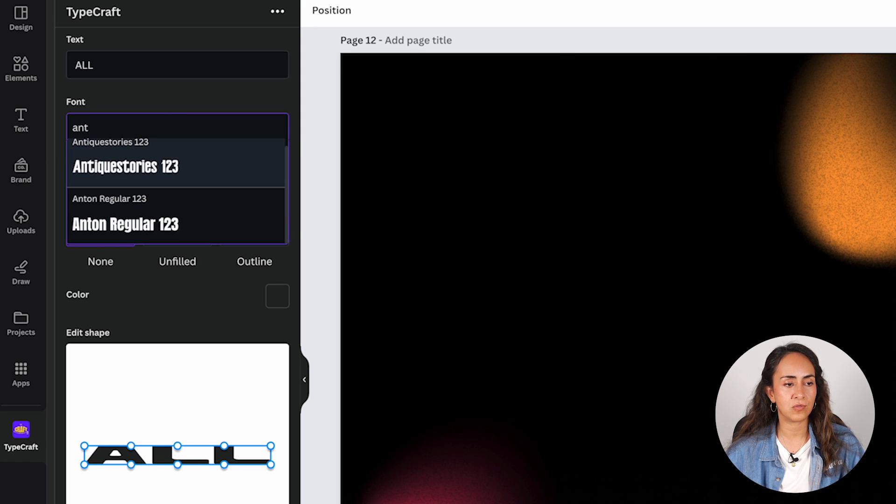
{"action": "left_click", "coordinate": [154, 217]}
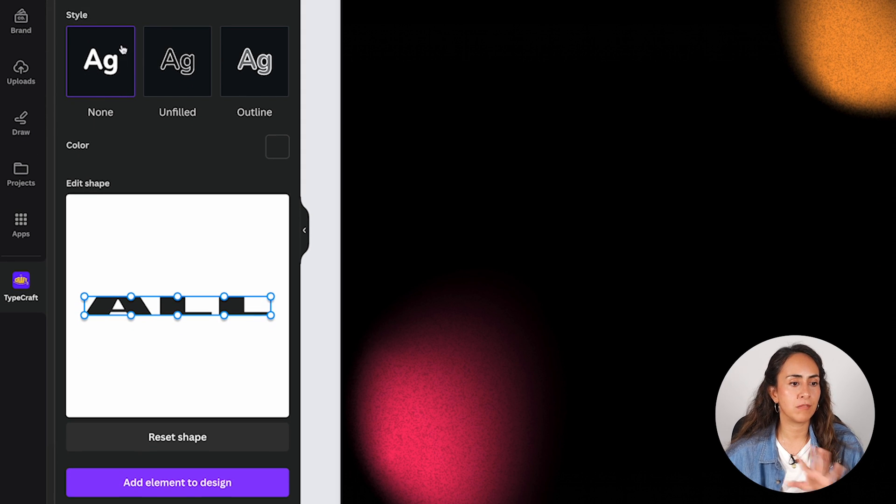
- Try the Unfilled and Outline styles on the text ALL and return its style to None
{"action": "left_click", "coordinate": [180, 73]}
{"action": "left_click", "coordinate": [260, 61]}
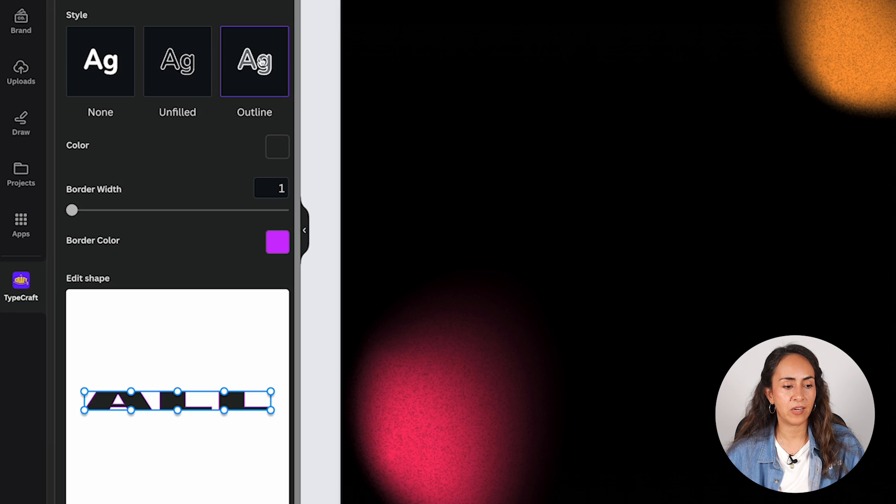
{"action": "left_click", "coordinate": [94, 56]}
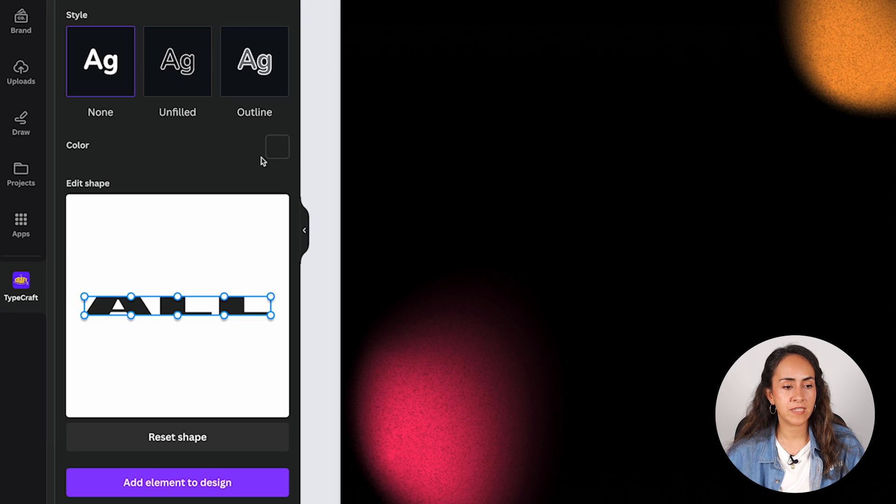
- Set the colour of the text ALL to orange, about #ff900e
{"action": "left_click", "coordinate": [276, 148]}
{"action": "left_click_drag", "start_coordinate": [115, 70], "coordinate": [106, 61]}
{"action": "left_click_drag", "start_coordinate": [251, 45], "coordinate": [256, 43]}
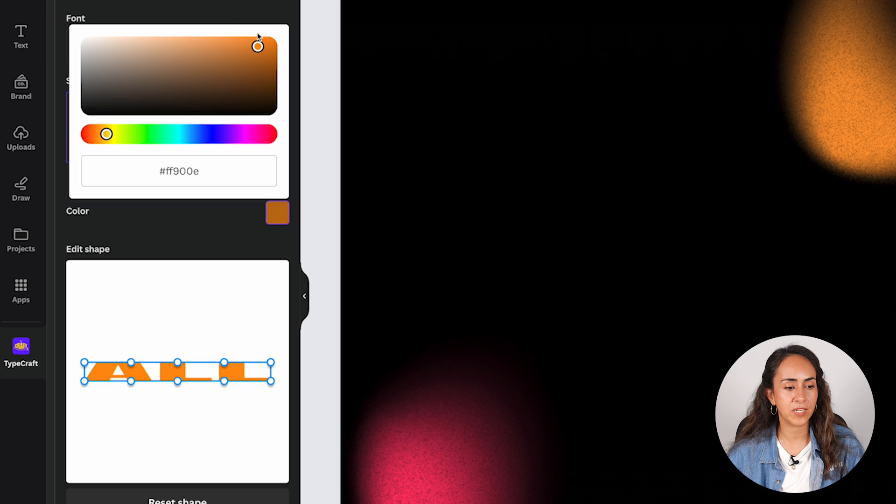
{"action": "left_click", "coordinate": [214, 240]}
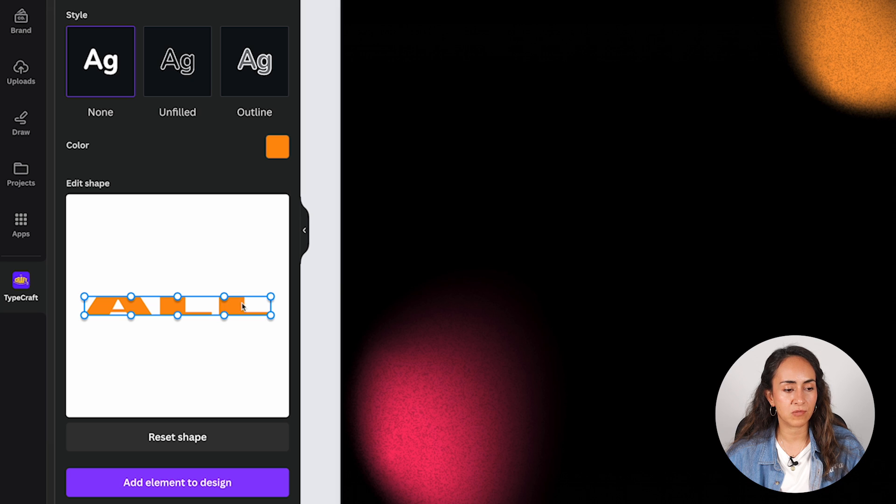
- Bend the top edge of ALL upward into an arch and place the text horizontally centred in page 12's upper half
{"action": "left_click_drag", "start_coordinate": [180, 301], "coordinate": [180, 235]}
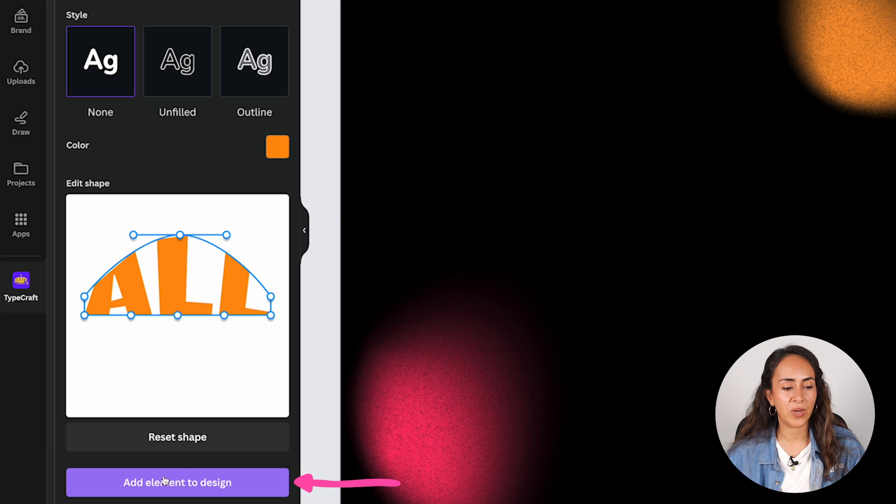
{"action": "left_click", "coordinate": [161, 494]}
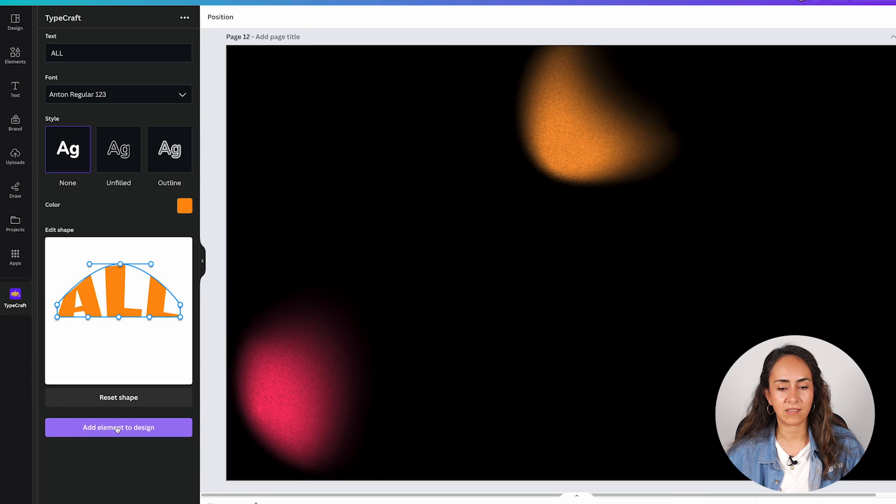
{"action": "left_click_drag", "start_coordinate": [632, 314], "coordinate": [620, 234]}
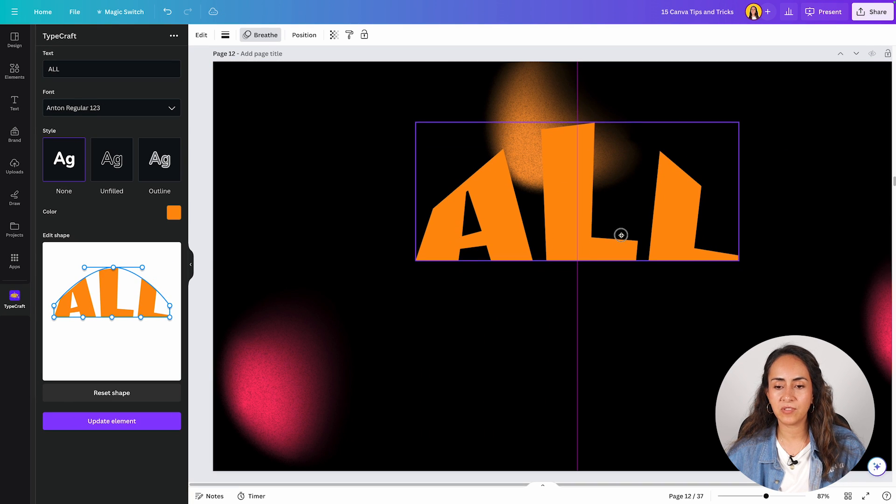
{"action": "left_click", "coordinate": [530, 329]}
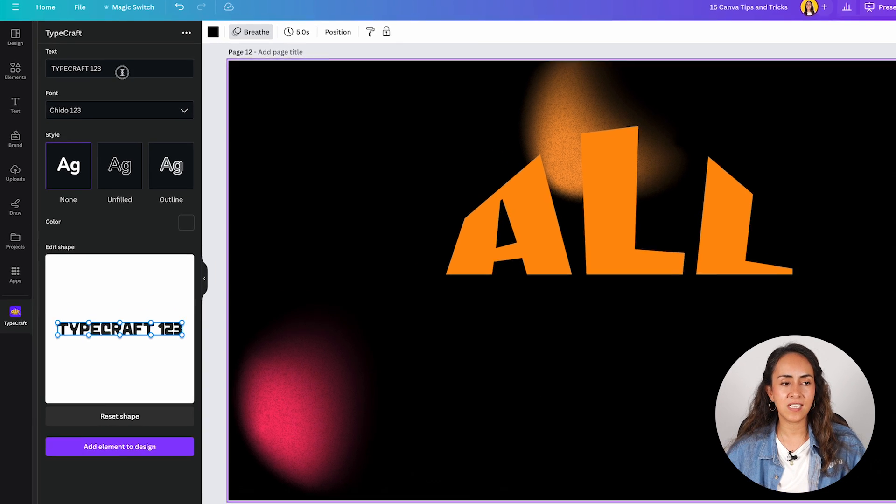
- Prepare a second TypeCraft text reading GOOD in the Anton Regular 123 font
{"action": "left_click_drag", "start_coordinate": [115, 71], "coordinate": [40, 70]}
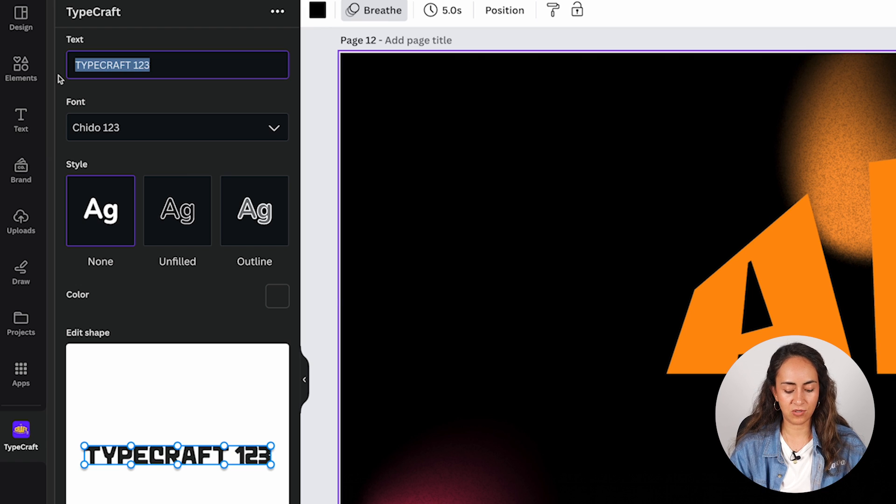
{"action": "type", "text": "GOOD"}
{"action": "left_click", "coordinate": [106, 124]}
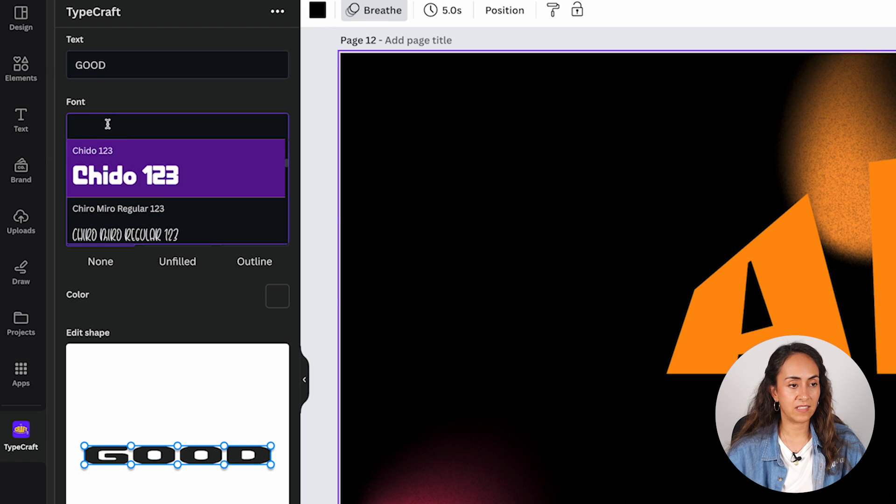
{"action": "type", "text": "ant"}
{"action": "left_click", "coordinate": [125, 219]}
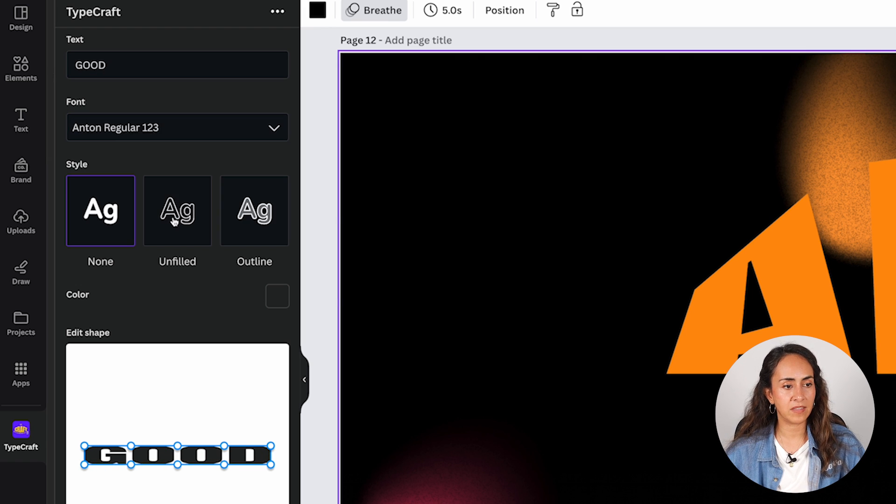
- Set the colour of the text GOOD to hot pink, about #fb097d
{"action": "left_click", "coordinate": [277, 296]}
{"action": "left_click", "coordinate": [257, 217]}
{"action": "left_click", "coordinate": [259, 137]}
{"action": "left_click_drag", "start_coordinate": [260, 137], "coordinate": [261, 130]}
{"action": "left_click_drag", "start_coordinate": [257, 214], "coordinate": [254, 214]}
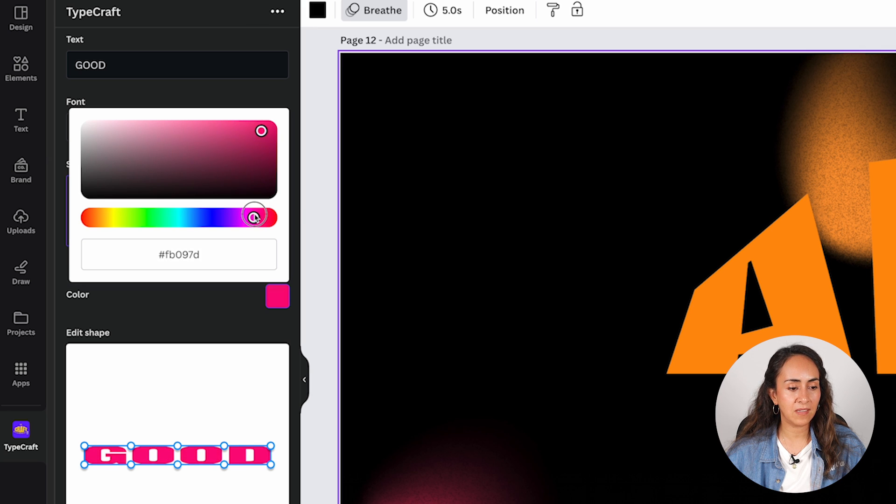
- Bend the bottom edge of GOOD downward into a curve and place the text directly beneath ALL on page 12
{"action": "left_click_drag", "start_coordinate": [178, 465], "coordinate": [176, 466]}
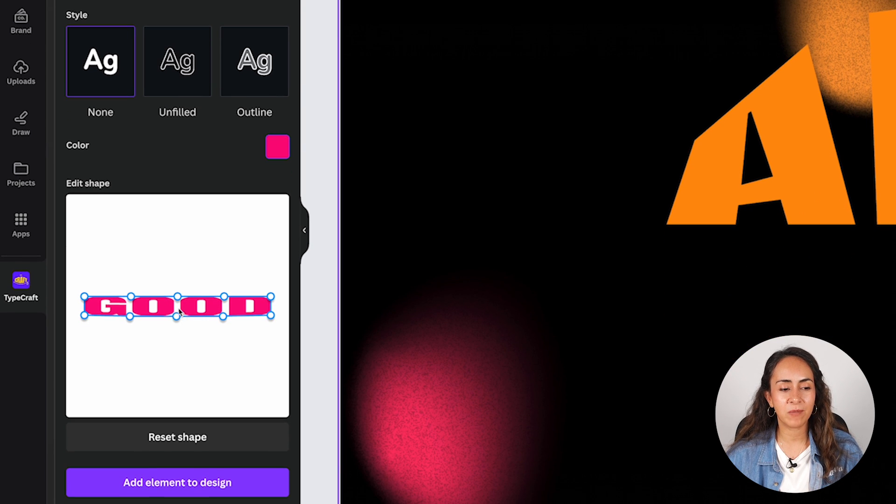
{"action": "left_click_drag", "start_coordinate": [177, 317], "coordinate": [177, 364]}
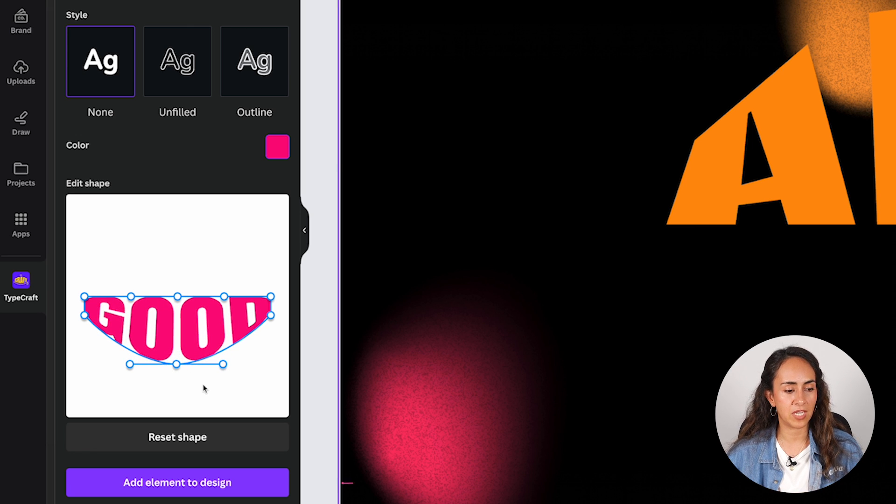
{"action": "left_click", "coordinate": [176, 483]}
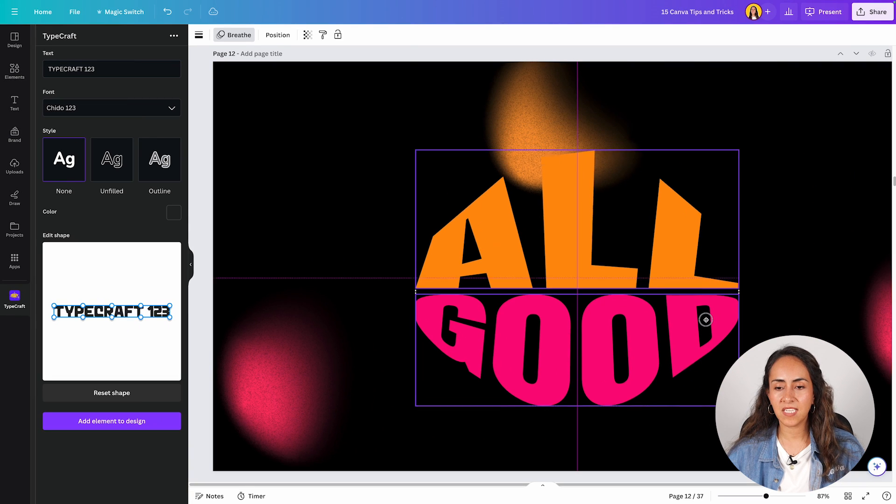
{"action": "left_click", "coordinate": [704, 320]}
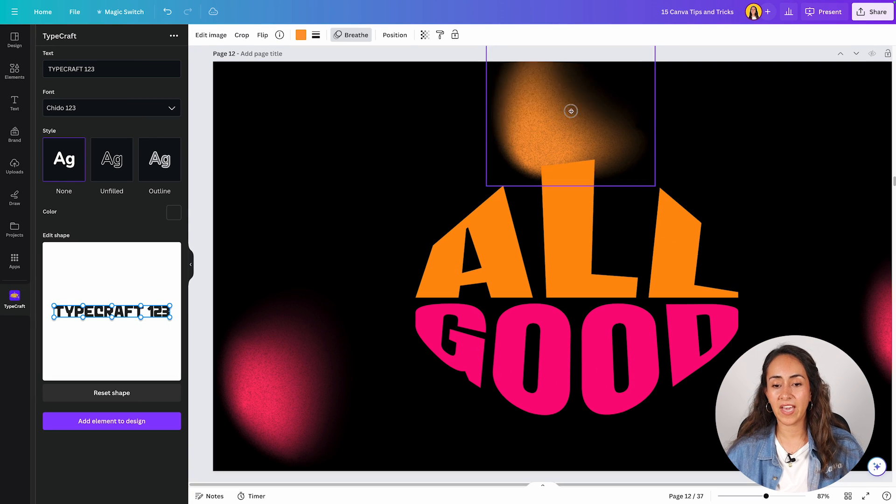
- Try moving the orange gradient shape above ALL, undo the last two changes on page 12, and clear the selection
{"action": "left_click_drag", "start_coordinate": [570, 111], "coordinate": [582, 98]}
{"action": "key", "text": "ctrl+z"}
{"action": "key", "text": "ctrl+z"}
{"action": "left_click", "coordinate": [772, 288]}
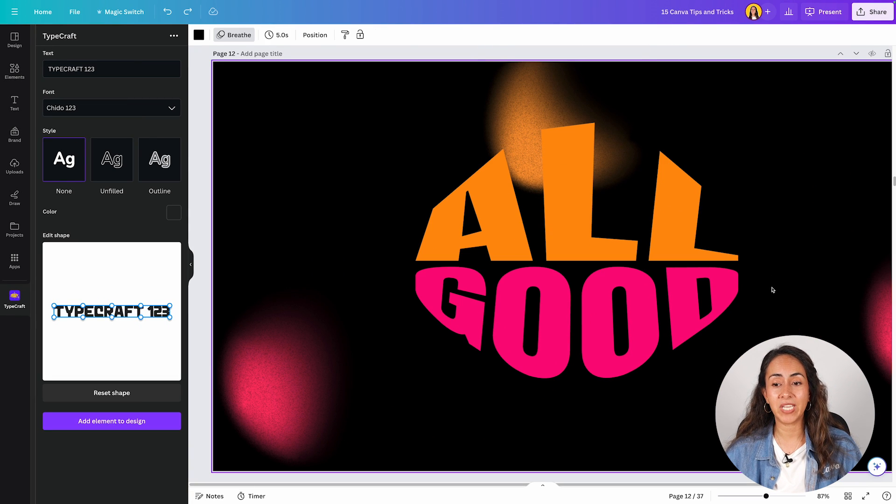
{"action": "left_click", "coordinate": [721, 296]}
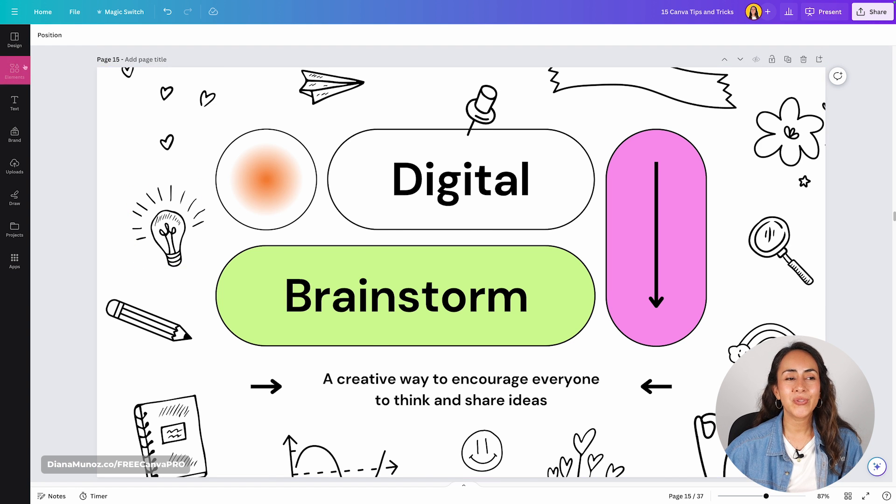
- Insert the trending stock photo of gold 2024 balloons on a black background onto page 15
{"action": "left_click", "coordinate": [14, 70]}
{"action": "left_click", "coordinate": [167, 437]}
{"action": "scroll", "coordinate": [180, 229], "scroll_direction": "down", "scroll_amount": 2}
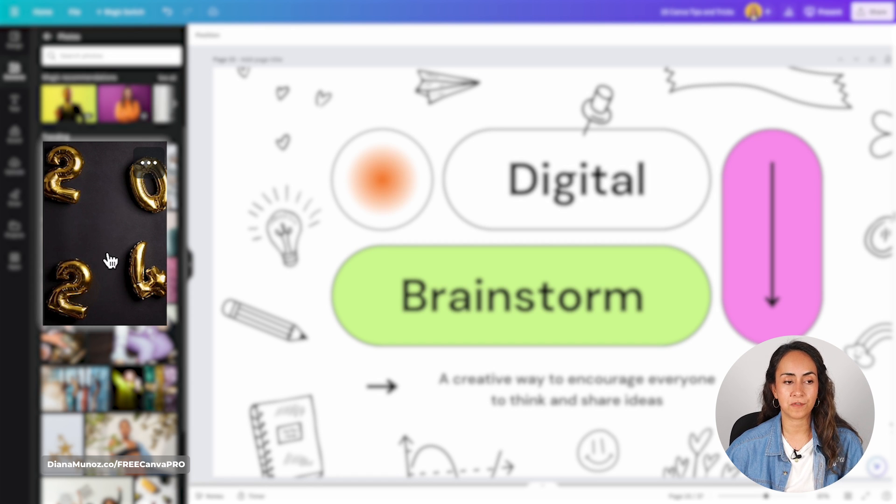
{"action": "left_click", "coordinate": [111, 222]}
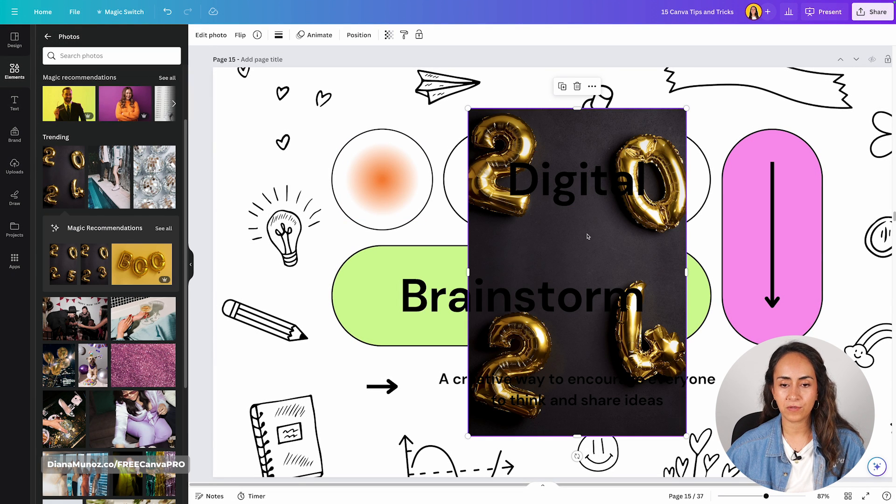
- Shrink the balloon photo to about 326 × 489 and place it at page 15's left edge, overlapping the Brainstorm pill
{"action": "left_click_drag", "start_coordinate": [585, 236], "coordinate": [337, 236]}
{"action": "left_click_drag", "start_coordinate": [435, 110], "coordinate": [340, 256]}
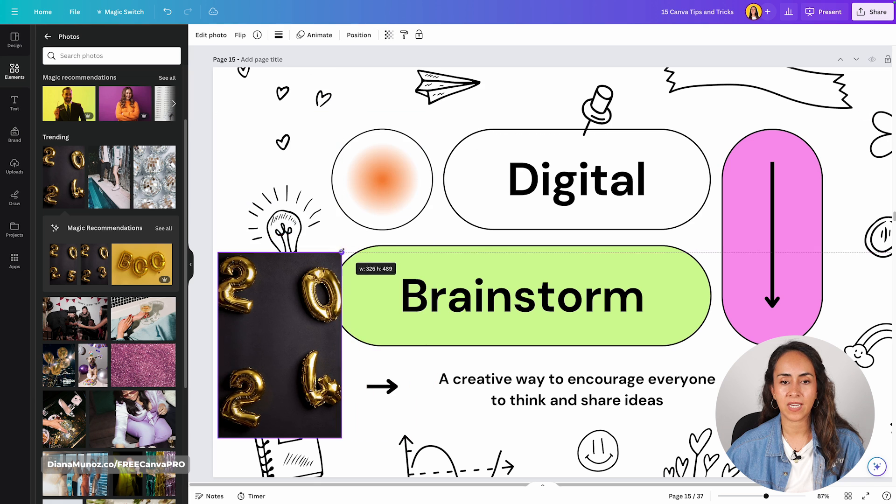
{"action": "left_click_drag", "start_coordinate": [284, 317], "coordinate": [310, 256]}
{"action": "left_click", "coordinate": [190, 264]}
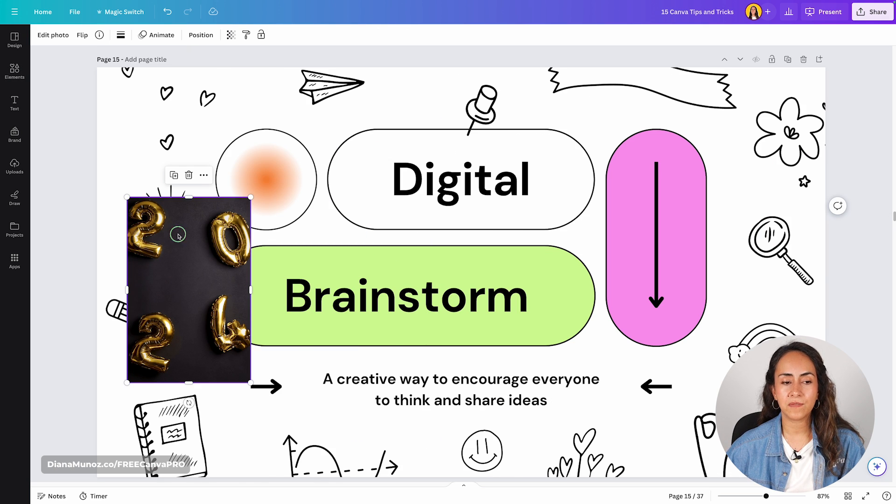
- Apply the balloon photo's colors to all of page 15
{"action": "right_click", "coordinate": [185, 211]}
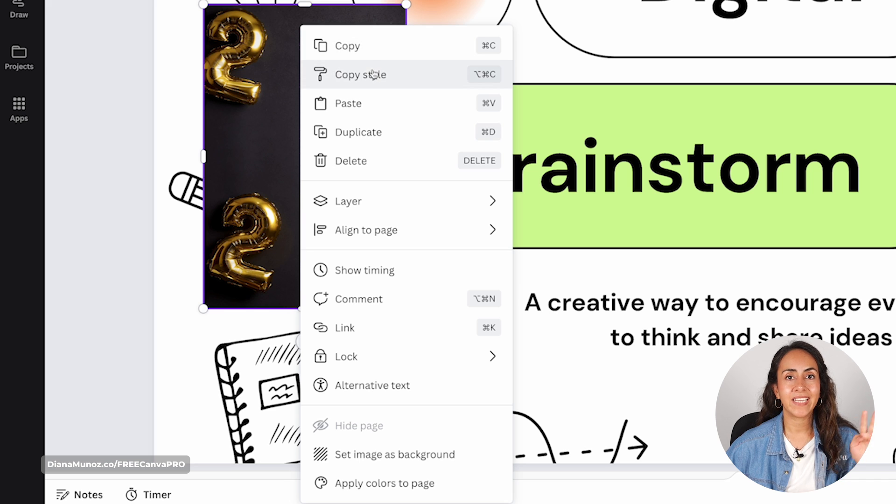
{"action": "left_click", "coordinate": [413, 483]}
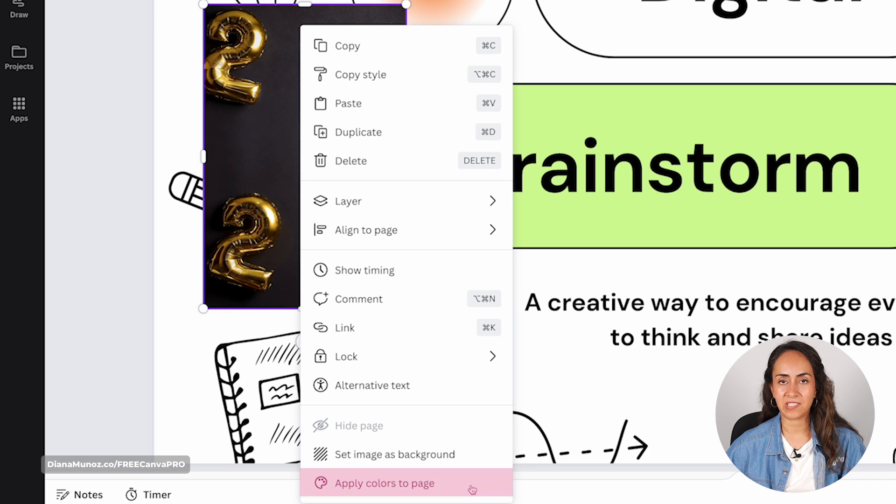
{"action": "left_click", "coordinate": [435, 485]}
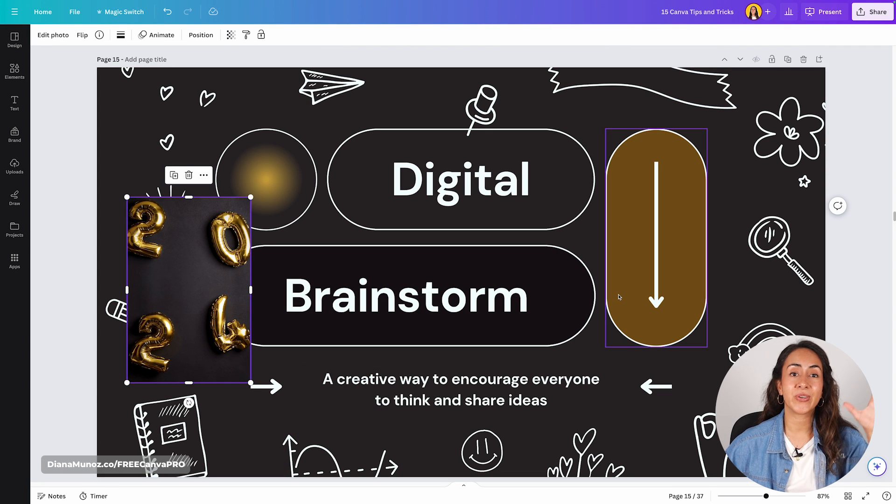
- Move the balloon photo to page 15's upper-left corner and reapply its colors to the page for another color combination
{"action": "left_click_drag", "start_coordinate": [223, 236], "coordinate": [162, 126]}
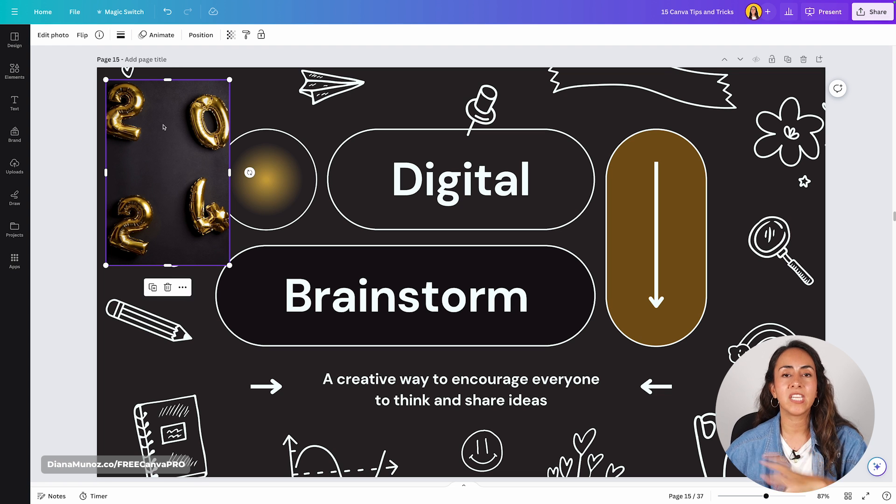
{"action": "right_click", "coordinate": [170, 120]}
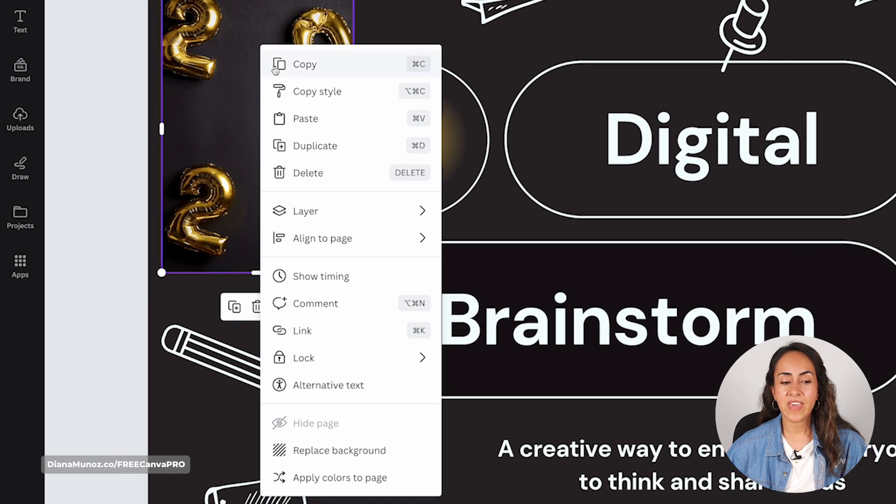
{"action": "left_click", "coordinate": [301, 485]}
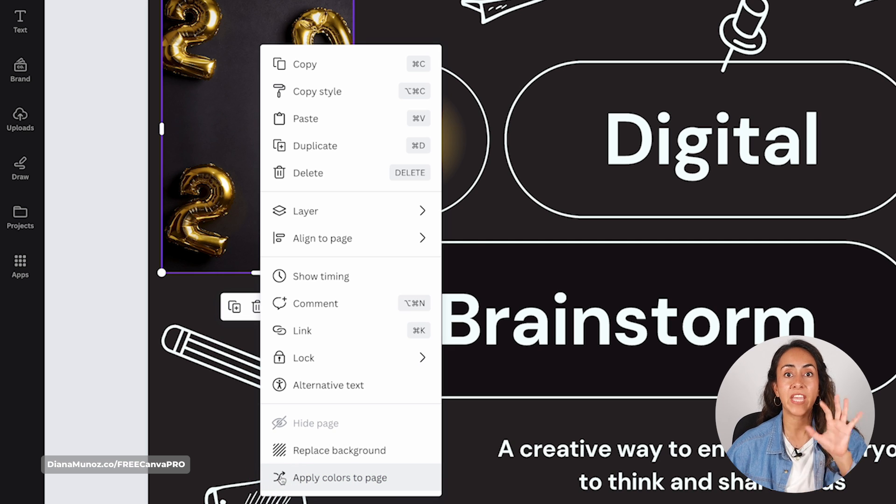
{"action": "left_click", "coordinate": [344, 478]}
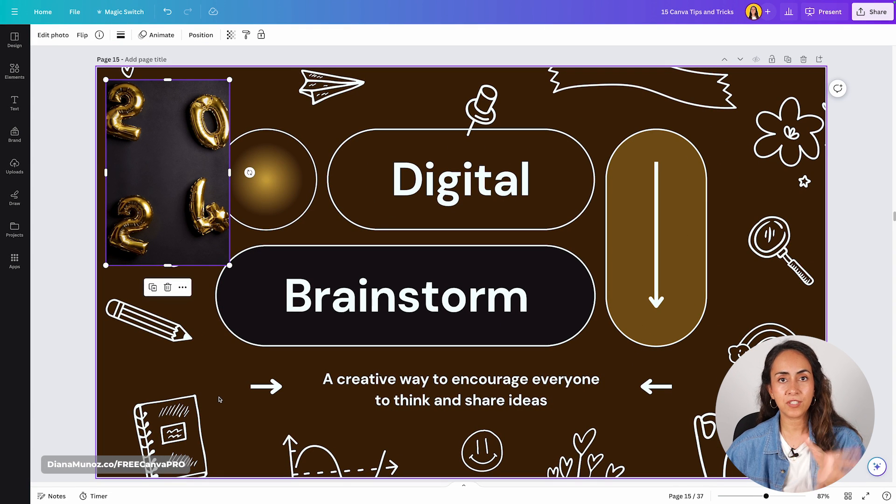
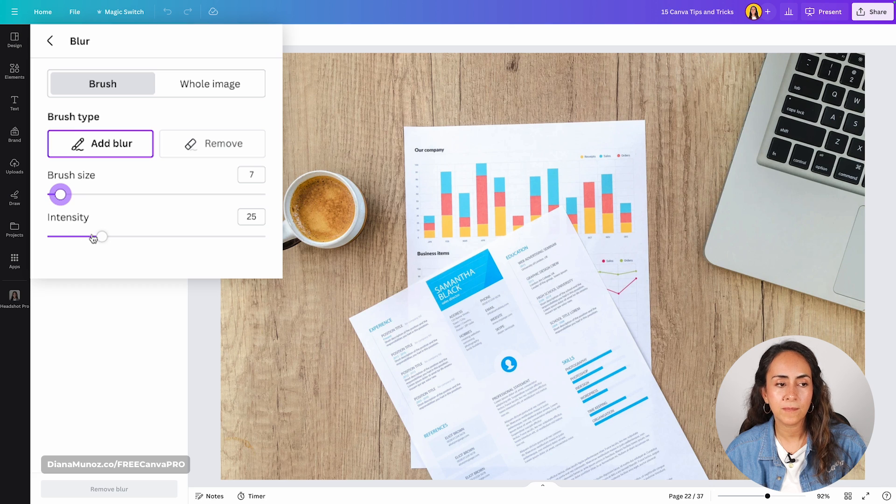
- Brush a size 7 blur over the name in the résumé header, first at intensity 10 and again at intensity 5
{"action": "left_click_drag", "start_coordinate": [102, 241], "coordinate": [70, 242]}
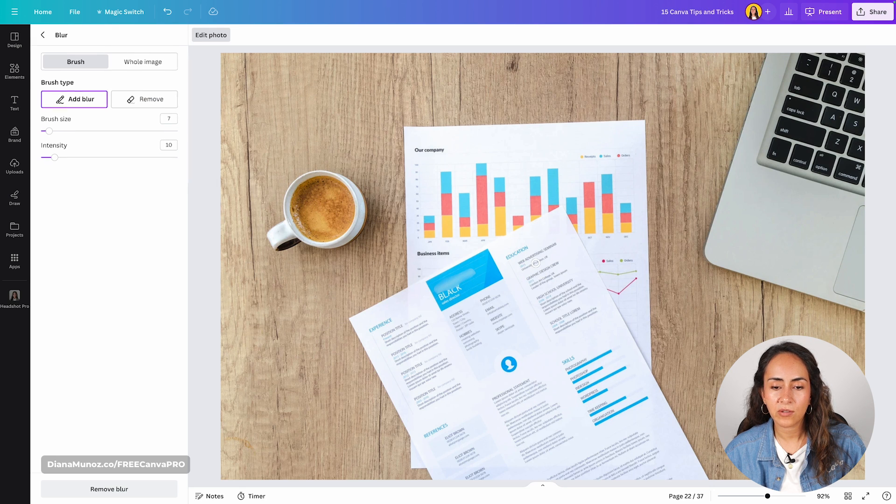
{"action": "left_click_drag", "start_coordinate": [54, 157], "coordinate": [47, 157]}
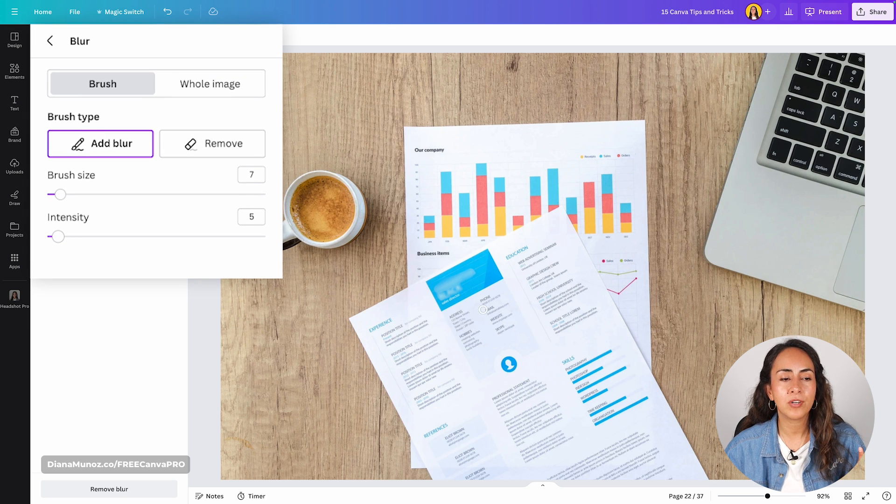
- Erase the blur from the résumé's first name with the Remove brush at intensity 100, and clear all remaining blur
{"action": "left_click", "coordinate": [207, 144]}
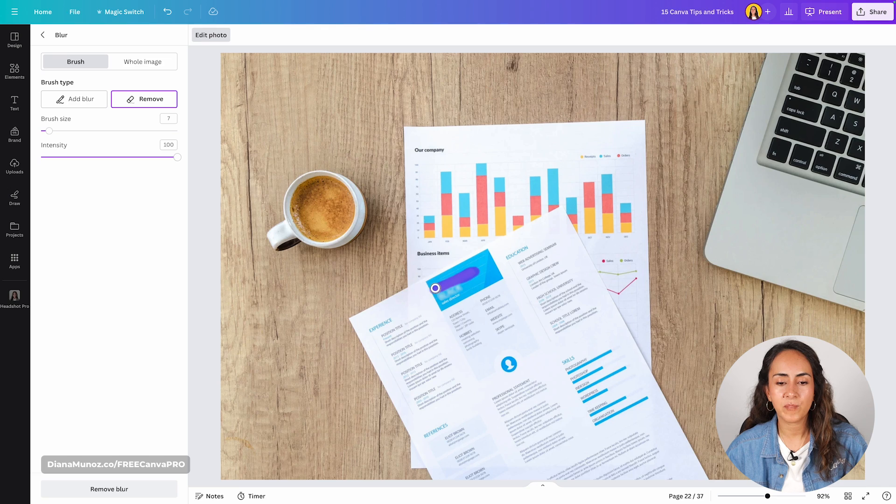
{"action": "left_click_drag", "start_coordinate": [434, 288], "coordinate": [435, 288]}
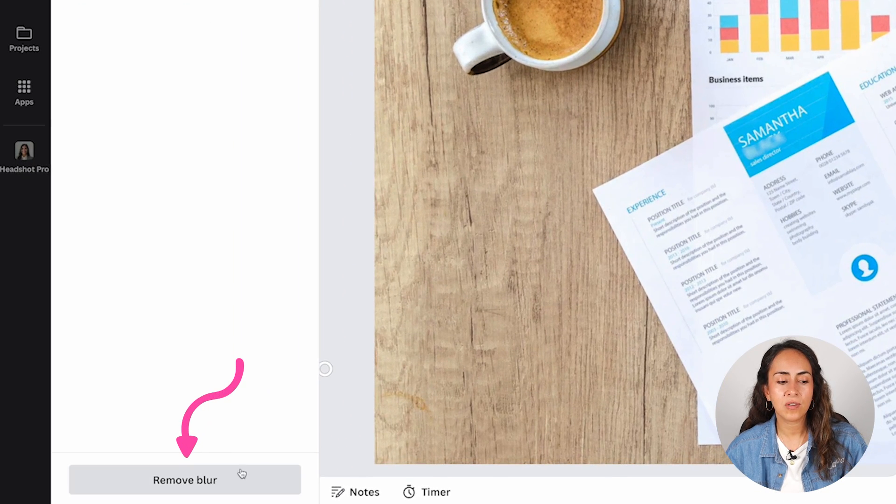
{"action": "left_click", "coordinate": [186, 477]}
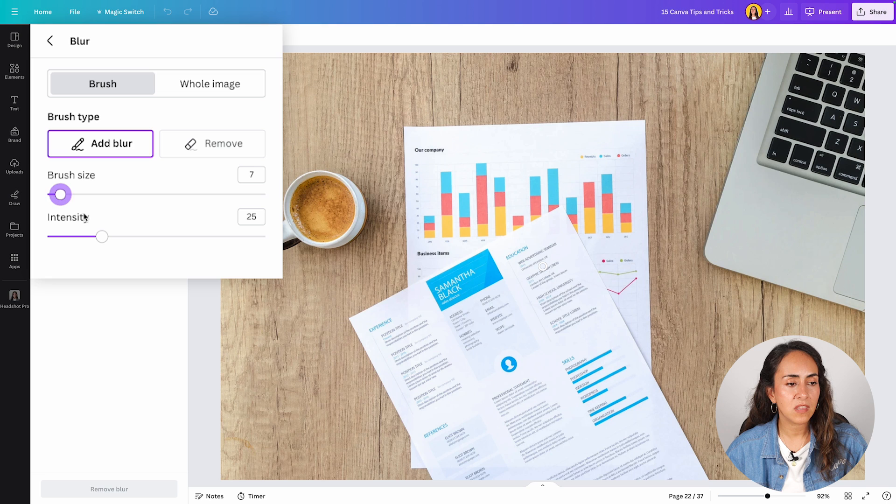
- Blur the full name in the résumé's blue header with a size 7 brush at intensity 7, and leave the photo editor
{"action": "left_click_drag", "start_coordinate": [102, 236], "coordinate": [64, 239]}
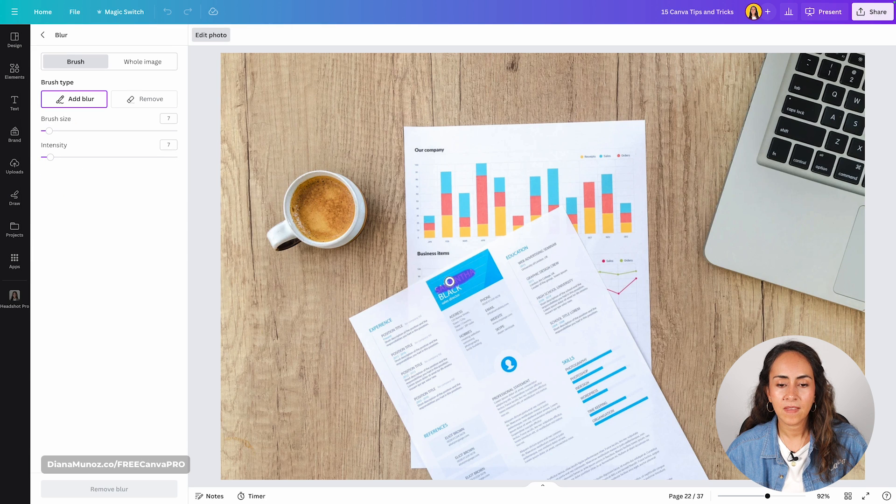
{"action": "left_click_drag", "start_coordinate": [443, 293], "coordinate": [445, 293]}
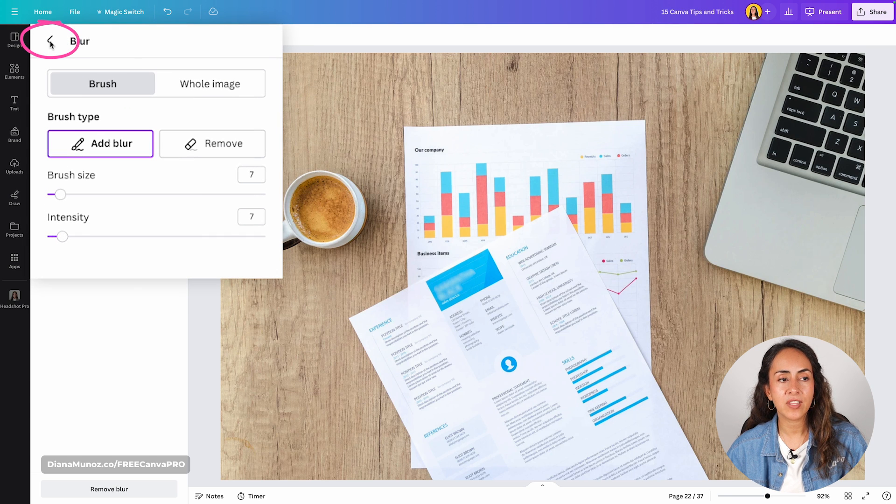
{"action": "left_click", "coordinate": [51, 41]}
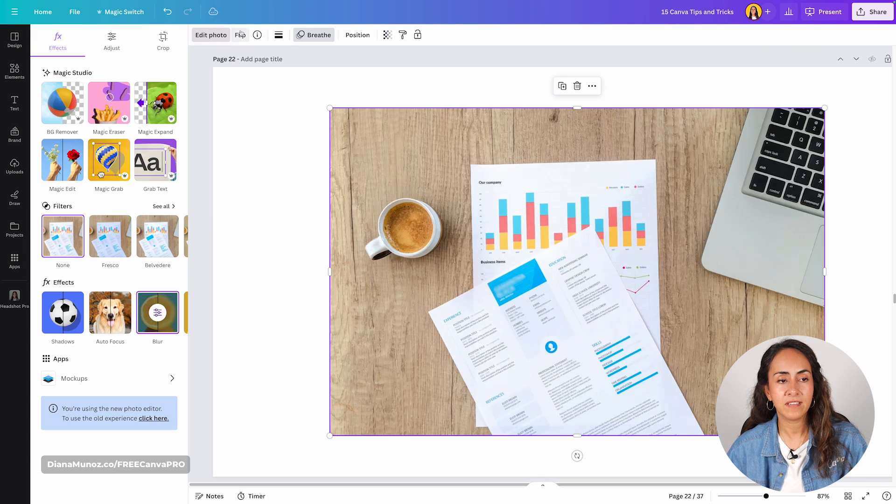
{"action": "left_click", "coordinate": [210, 35]}
{"action": "left_click", "coordinate": [808, 280]}
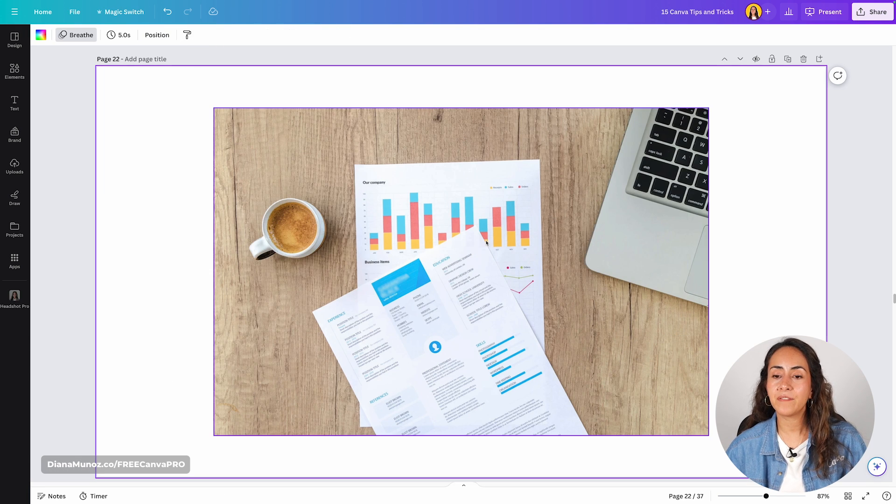
{"action": "left_click", "coordinate": [468, 289]}
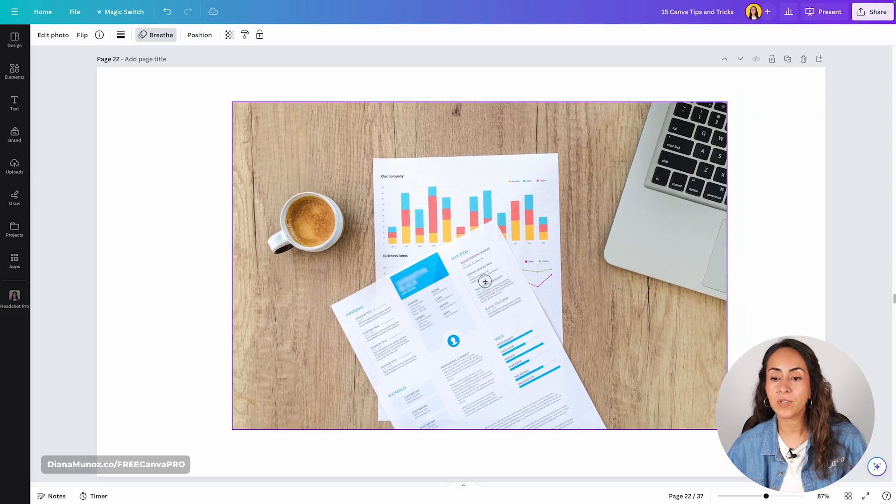
{"action": "left_click", "coordinate": [774, 303]}
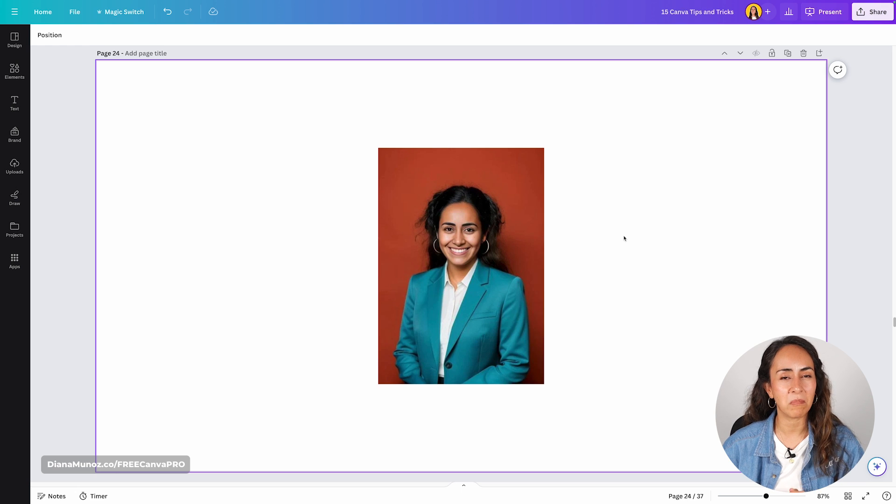
- Remove the red background from the portrait photo on page 24
{"action": "left_click", "coordinate": [408, 182]}
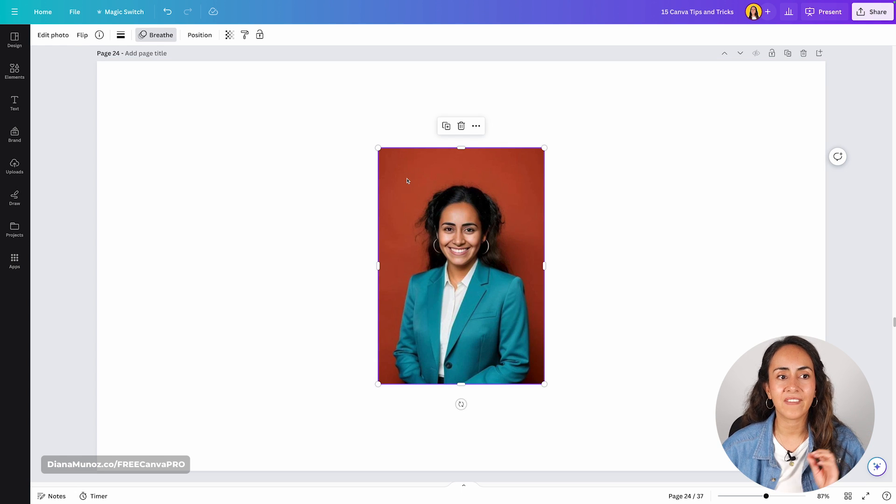
{"action": "left_click", "coordinate": [55, 35]}
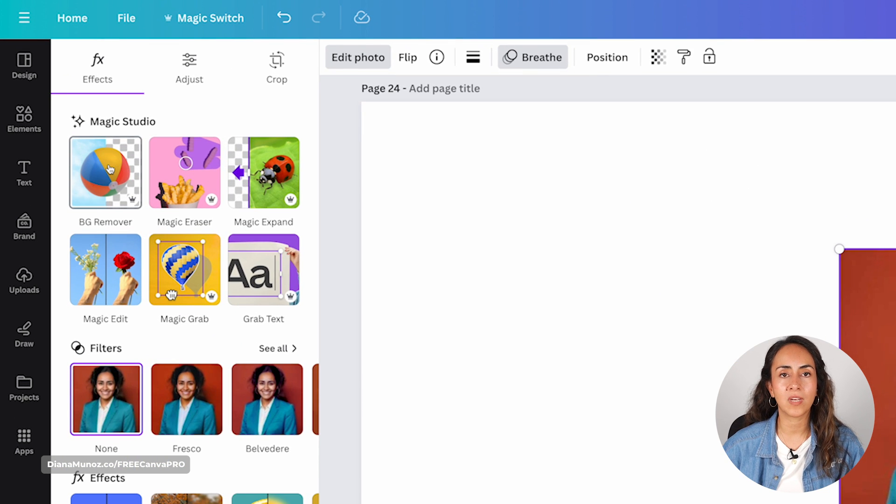
{"action": "left_click", "coordinate": [110, 169]}
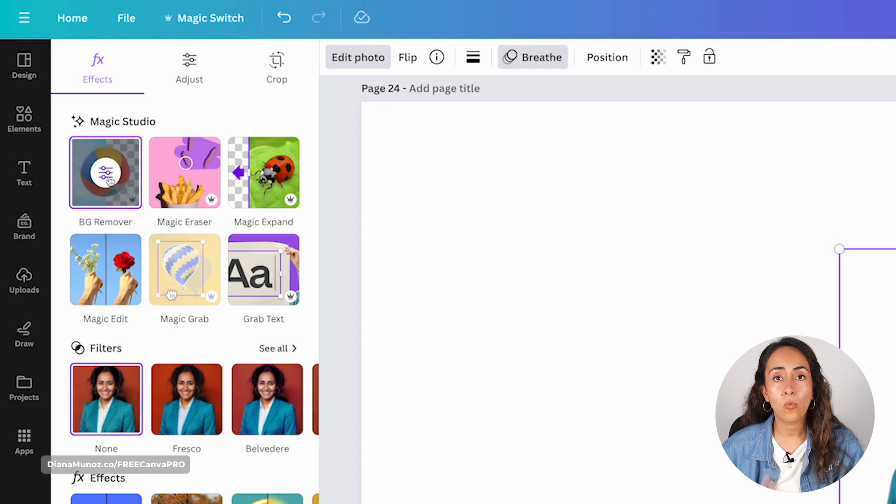
- Erase the body and neck from the portrait with a size 100 eraser brush, keeping only the head
{"action": "left_click", "coordinate": [108, 177]}
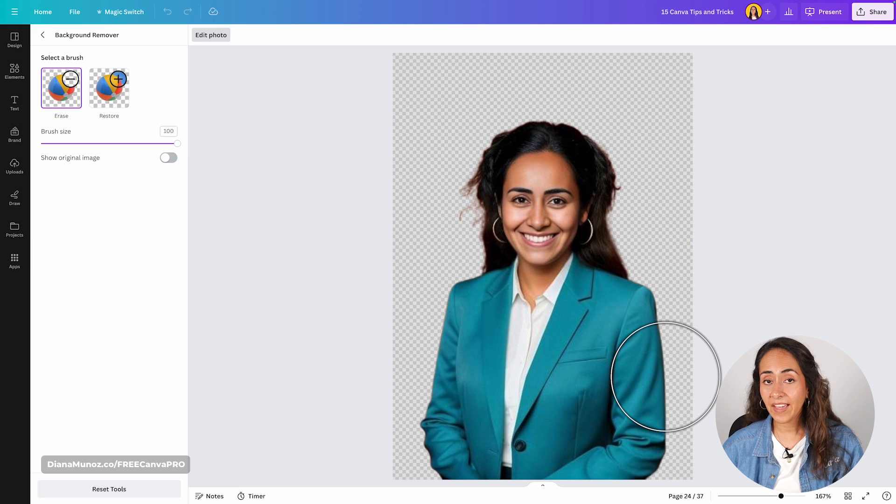
{"action": "mouse_move", "coordinate": [634, 419]}
{"action": "left_mouse_down"}
{"action": "mouse_move", "coordinate": [470, 442]}
{"action": "mouse_move", "coordinate": [458, 398]}
{"action": "mouse_move", "coordinate": [458, 339]}
{"action": "mouse_move", "coordinate": [478, 295]}
{"action": "mouse_move", "coordinate": [537, 321]}
{"action": "mouse_move", "coordinate": [626, 291]}
{"action": "mouse_move", "coordinate": [652, 335]}
{"action": "mouse_move", "coordinate": [589, 368]}
{"action": "mouse_move", "coordinate": [454, 366]}
{"action": "left_mouse_up"}
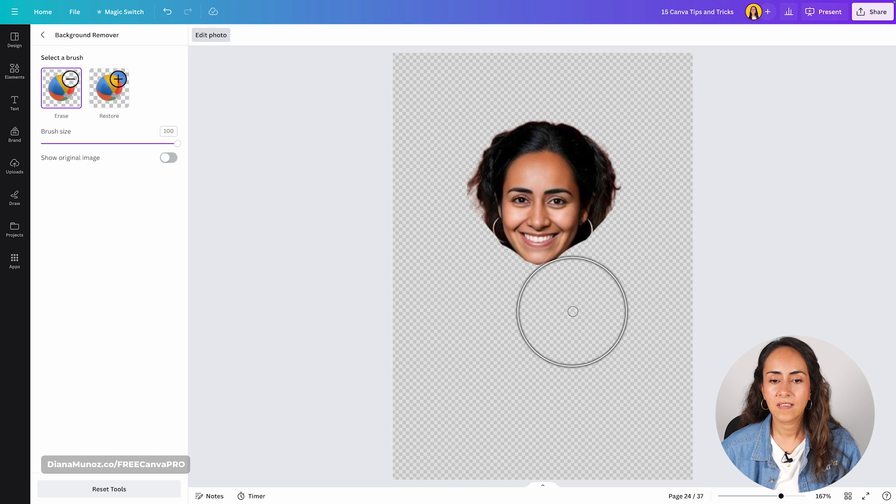
{"action": "left_click", "coordinate": [49, 44]}
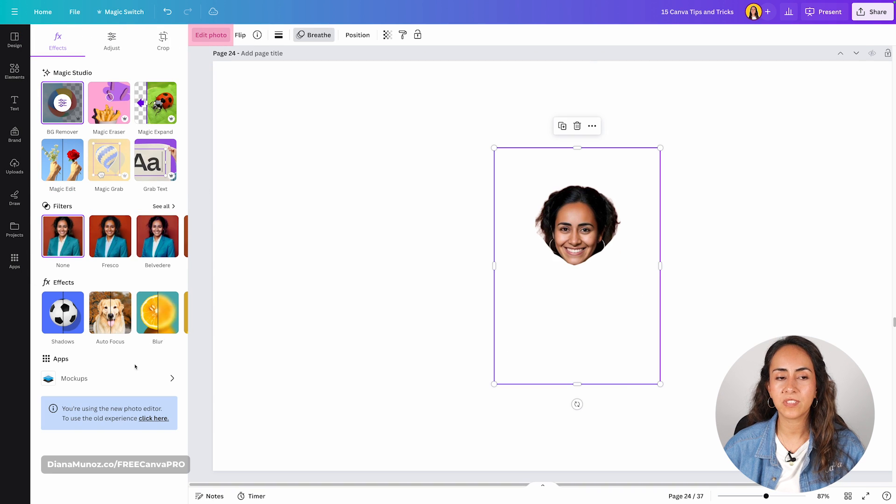
{"action": "left_click", "coordinate": [208, 41]}
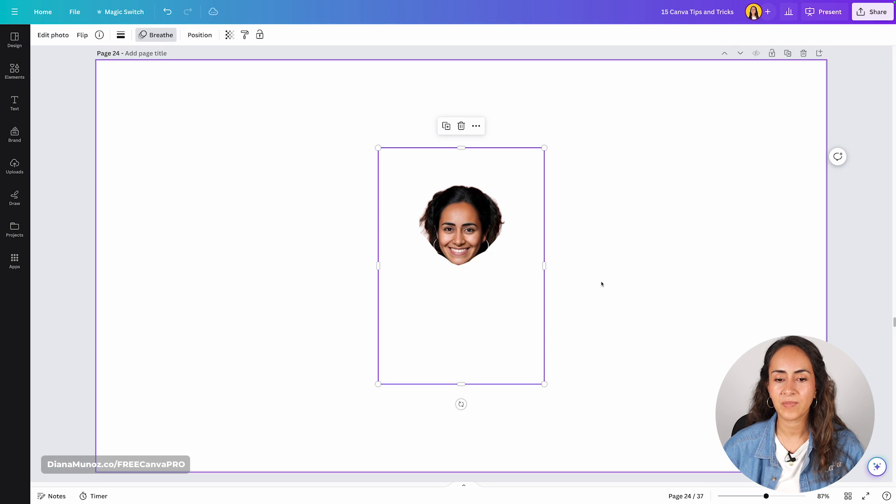
- Crop the cutout photo on all four sides so its frame fits closely around the head
{"action": "left_click_drag", "start_coordinate": [461, 384], "coordinate": [459, 269]}
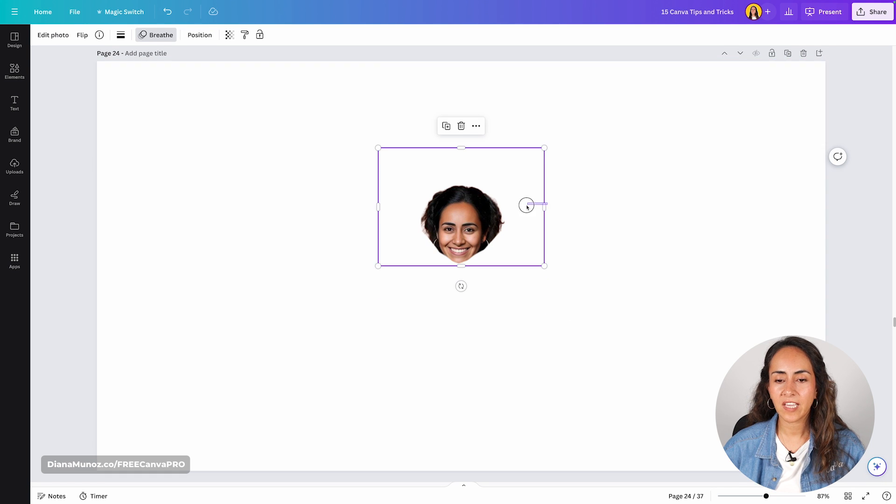
{"action": "left_click_drag", "start_coordinate": [546, 207], "coordinate": [511, 206]}
{"action": "left_click_drag", "start_coordinate": [444, 148], "coordinate": [444, 179]}
{"action": "left_click_drag", "start_coordinate": [378, 222], "coordinate": [414, 222]}
{"action": "left_click", "coordinate": [612, 258]}
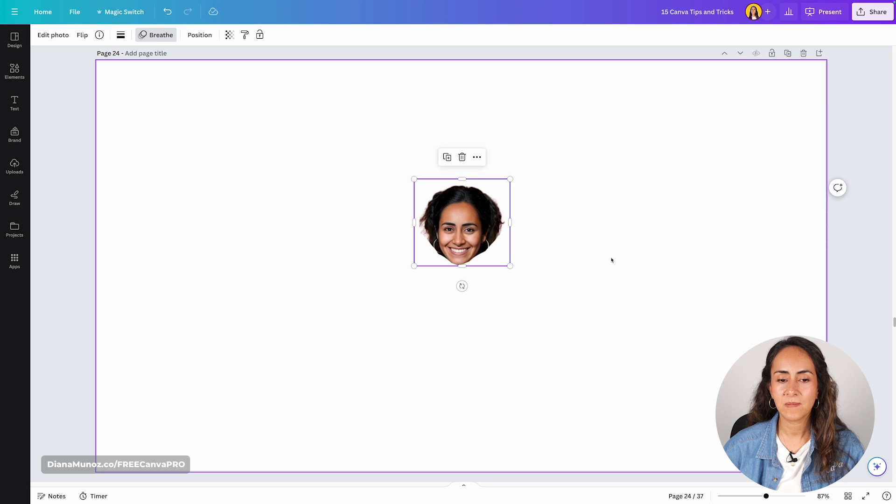
- Tilt the head cutout counterclockwise by roughly 20 degrees and move it to page 24's upper-left area
{"action": "left_click", "coordinate": [461, 229]}
{"action": "left_click_drag", "start_coordinate": [460, 286], "coordinate": [482, 280]}
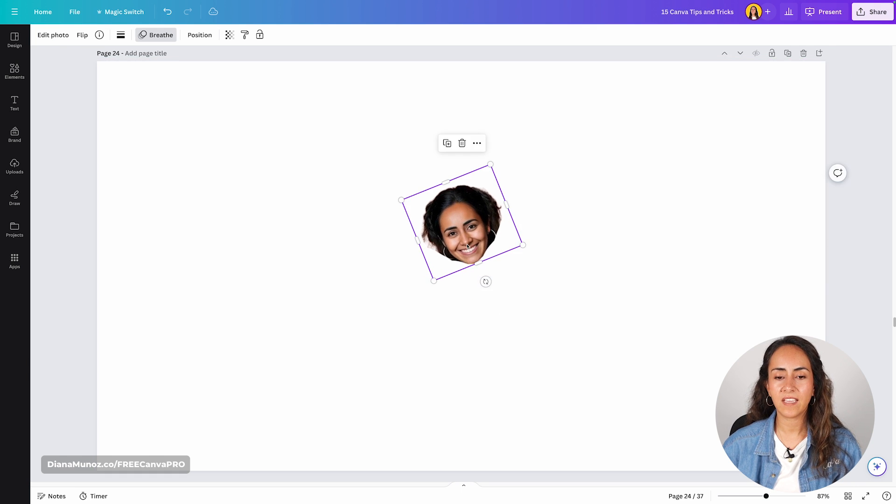
{"action": "left_click_drag", "start_coordinate": [460, 239], "coordinate": [205, 174]}
{"action": "left_click", "coordinate": [361, 173]}
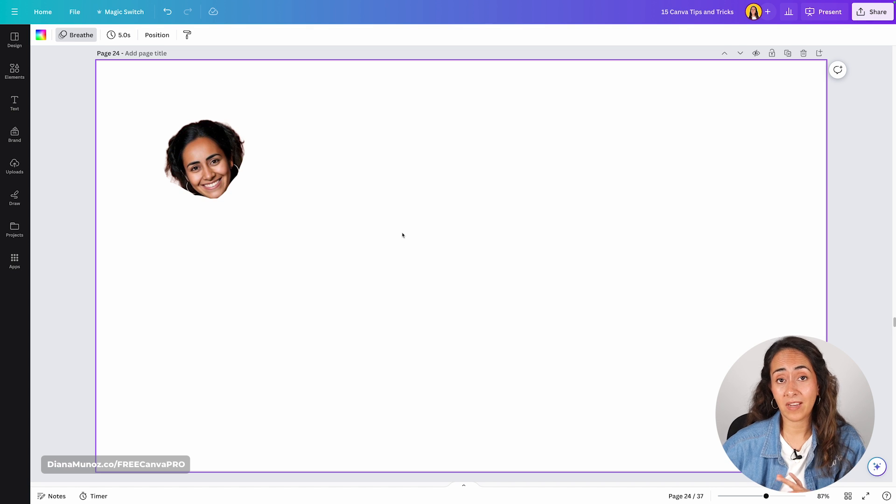
- Search the elements library for "cartoon body" and restrict the results to graphics
{"action": "left_click", "coordinate": [14, 71]}
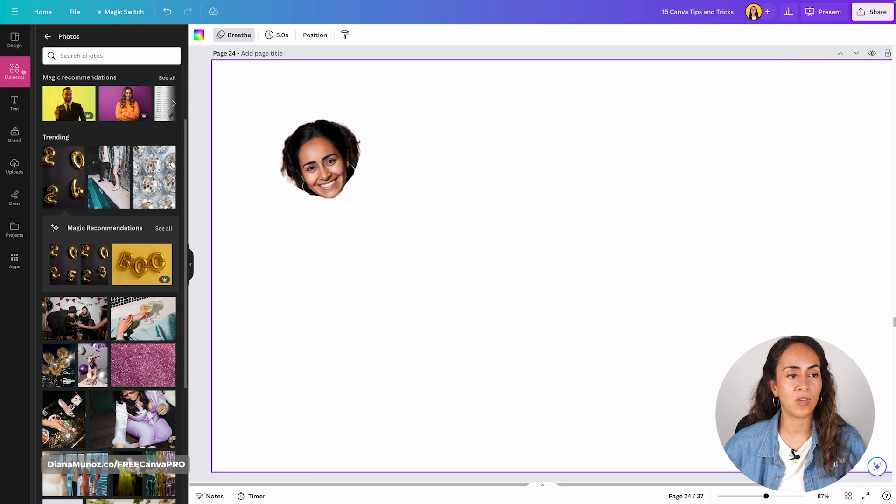
{"action": "left_click", "coordinate": [47, 37]}
{"action": "left_click", "coordinate": [78, 38]}
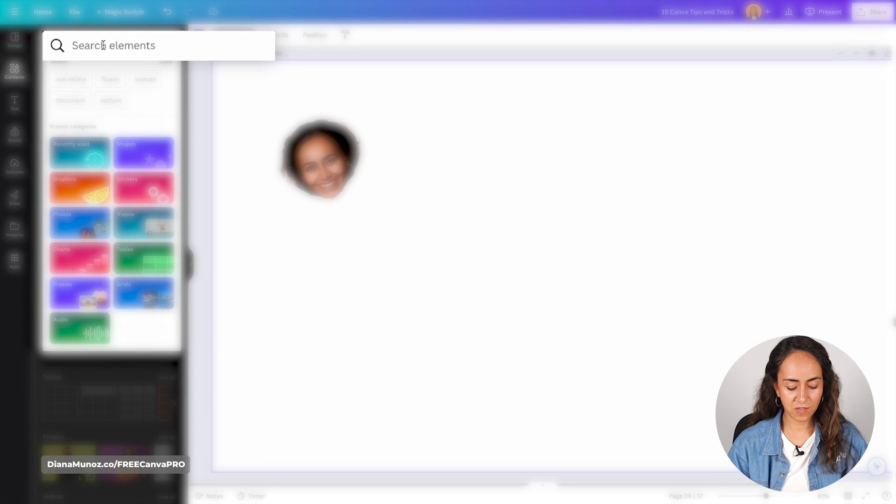
{"action": "type", "text": "cartoon"}
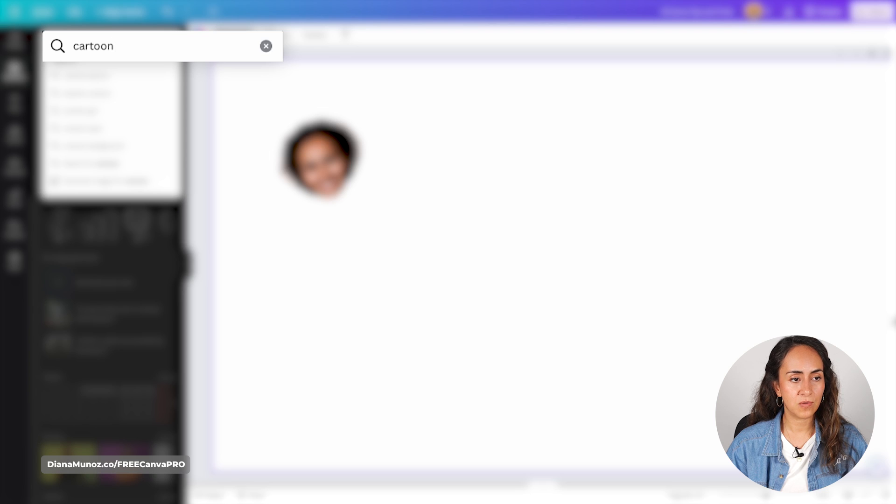
{"action": "type", "text": " body"}
{"action": "left_click", "coordinate": [74, 61]}
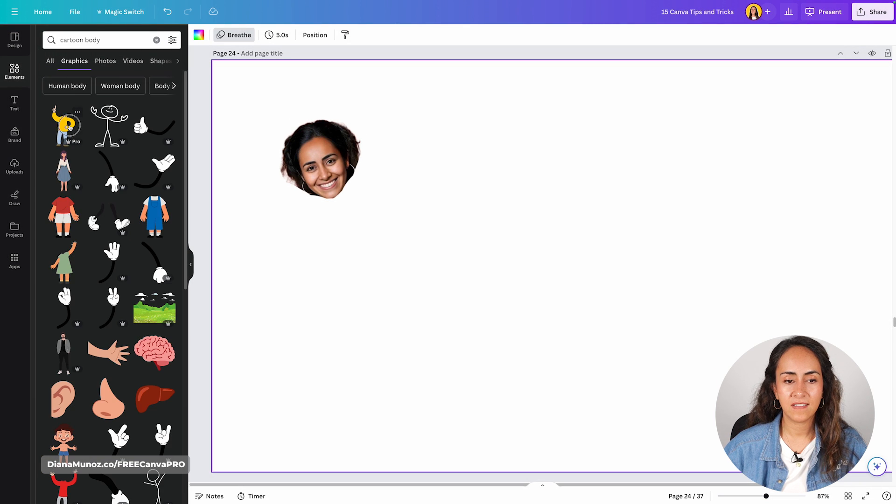
- Insert the cartoon body in the yellow top on page 24 and position the head cutout over its neck
{"action": "left_click", "coordinate": [63, 126]}
{"action": "left_click_drag", "start_coordinate": [577, 271], "coordinate": [567, 328]}
{"action": "left_click_drag", "start_coordinate": [341, 157], "coordinate": [583, 243]}
{"action": "left_click_drag", "start_coordinate": [591, 316], "coordinate": [548, 321]}
{"action": "left_click_drag", "start_coordinate": [563, 257], "coordinate": [588, 261]}
{"action": "left_click", "coordinate": [700, 267]}
- Change the layer order of the head cutout and cartoon body, and adjust how the two pieces fit together
{"action": "right_click", "coordinate": [587, 252]}
{"action": "mouse_move", "coordinate": [620, 316]}
{"action": "left_click", "coordinate": [750, 319]}
{"action": "left_click_drag", "start_coordinate": [670, 396], "coordinate": [581, 280]}
{"action": "left_click_drag", "start_coordinate": [579, 280], "coordinate": [593, 248]}
{"action": "left_click", "coordinate": [720, 317]}
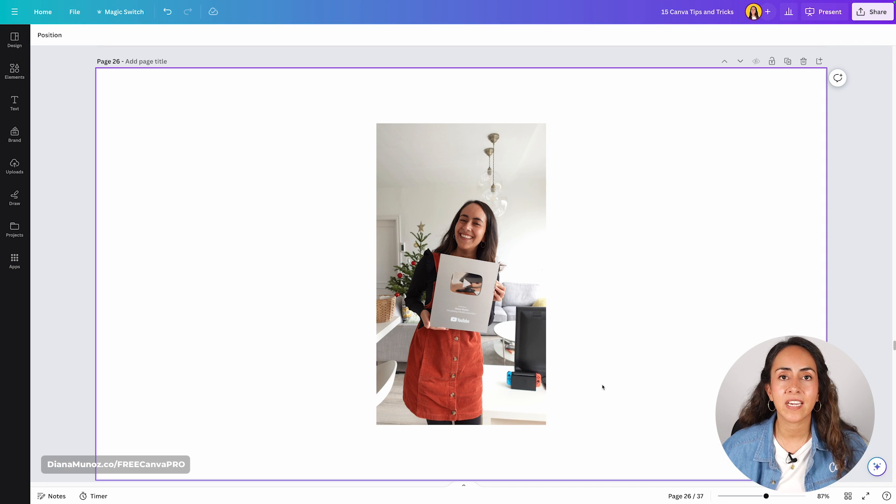
- Open the photo of the woman holding the YouTube plaque on page 26 in Magic Expand
{"action": "left_click", "coordinate": [490, 174]}
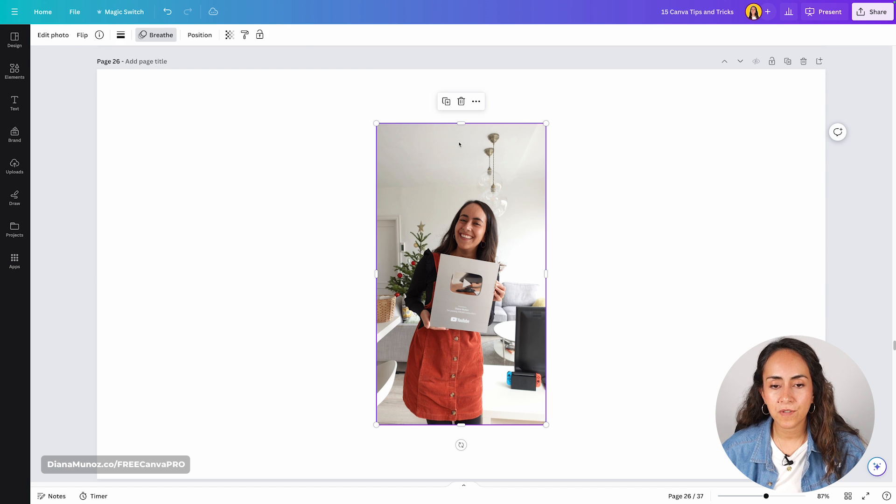
{"action": "left_click", "coordinate": [63, 34]}
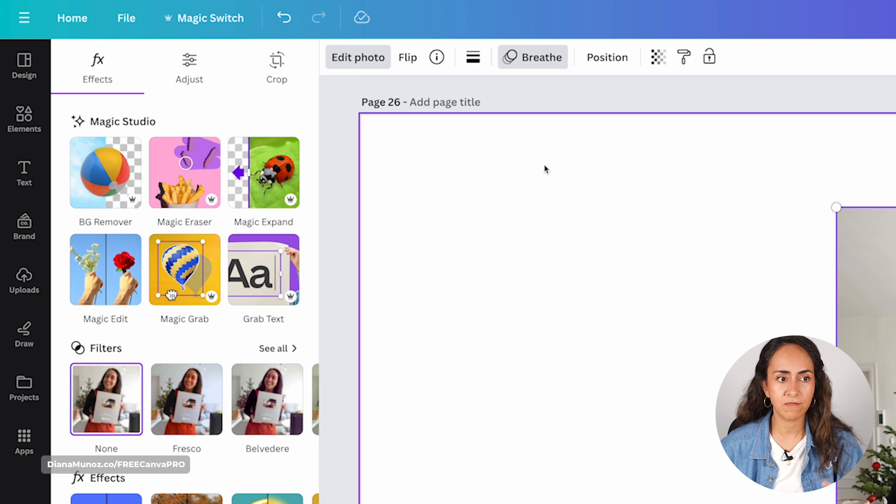
{"action": "left_click", "coordinate": [266, 173]}
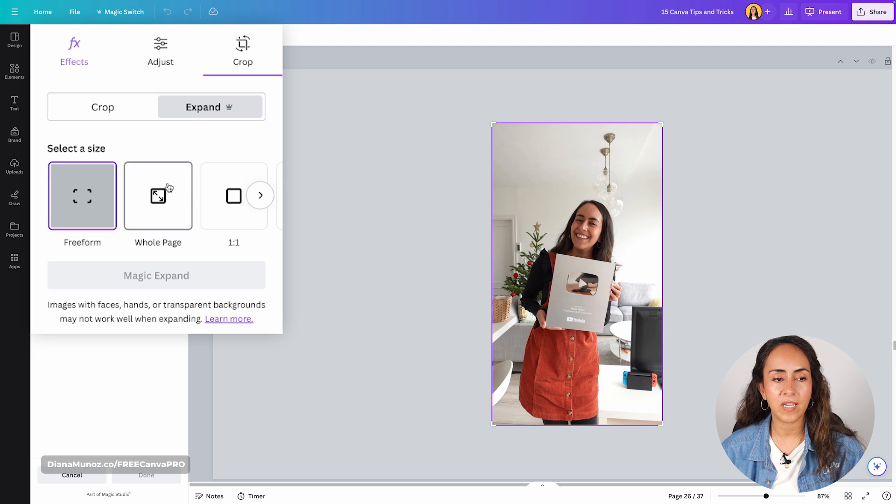
- Look through the preset aspect ratios offered for expanding the photo, returning to the 16:9 option
{"action": "left_click", "coordinate": [260, 195]}
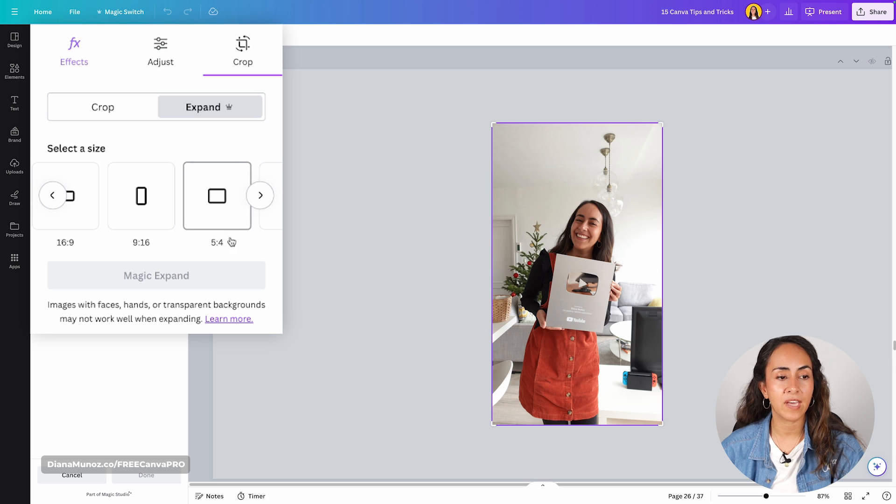
{"action": "left_click", "coordinate": [260, 199]}
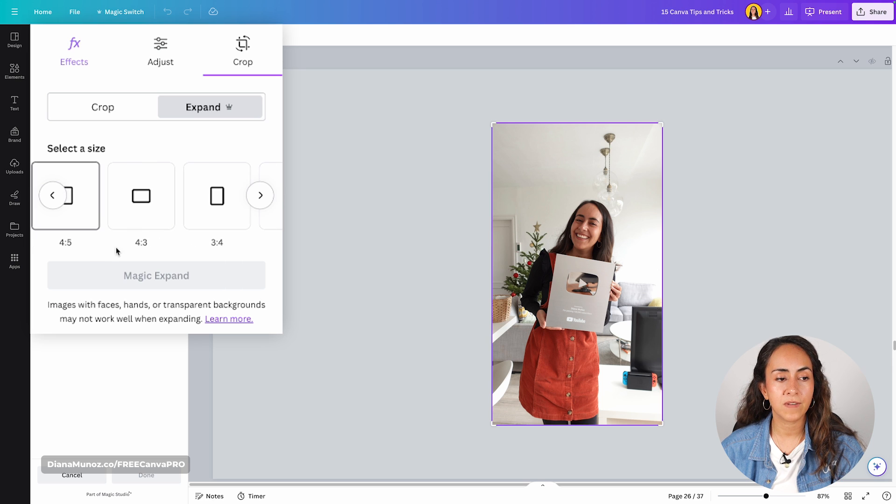
{"action": "left_click", "coordinate": [259, 202]}
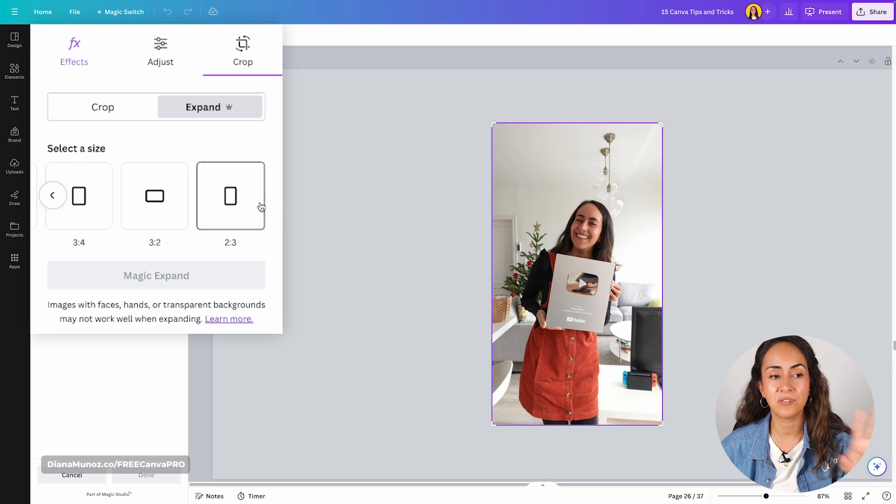
{"action": "left_click", "coordinate": [52, 195]}
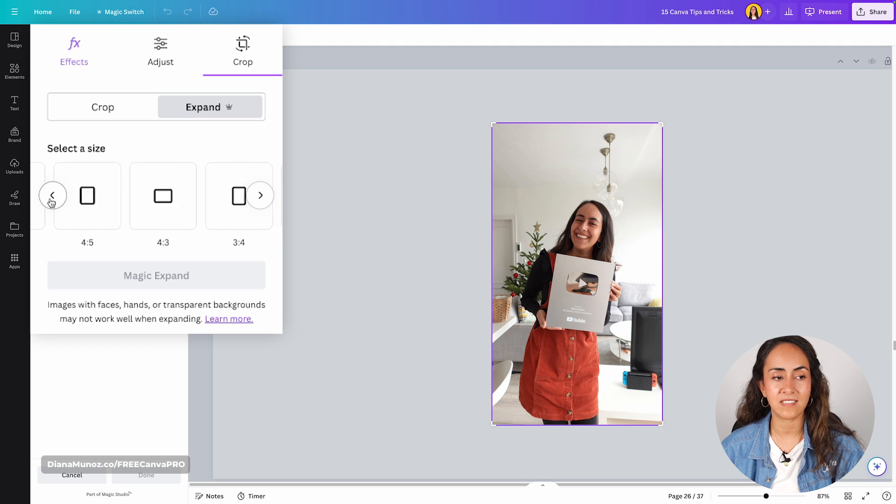
{"action": "left_click", "coordinate": [52, 195]}
{"action": "left_click", "coordinate": [52, 195]}
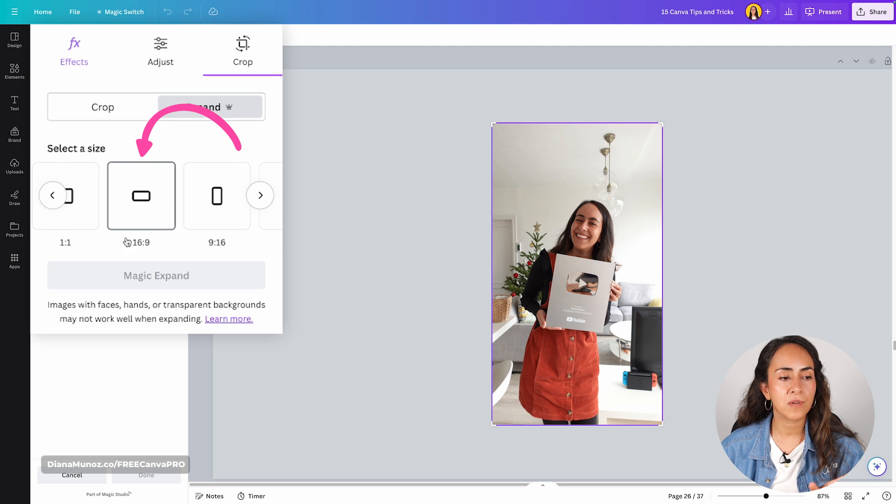
- Expand the photo on page 26 to 16:9 with Magic Expand and generate a new set of results
{"action": "left_click", "coordinate": [140, 200]}
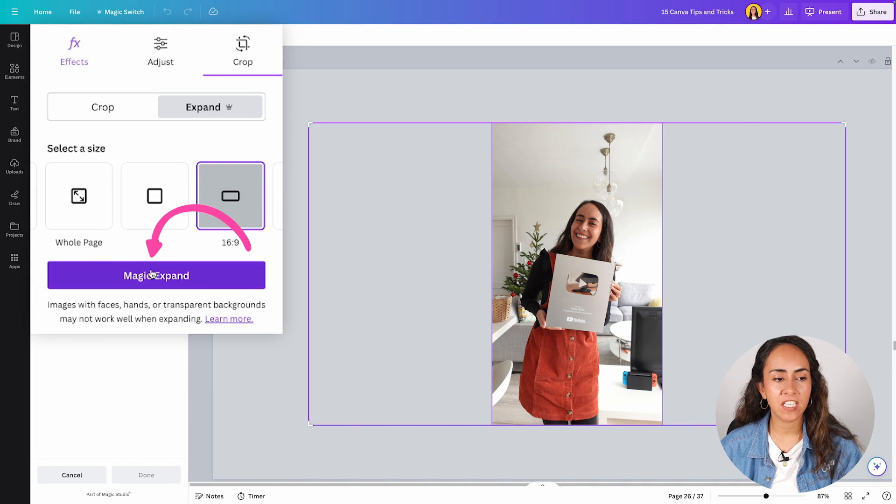
{"action": "left_click", "coordinate": [106, 180]}
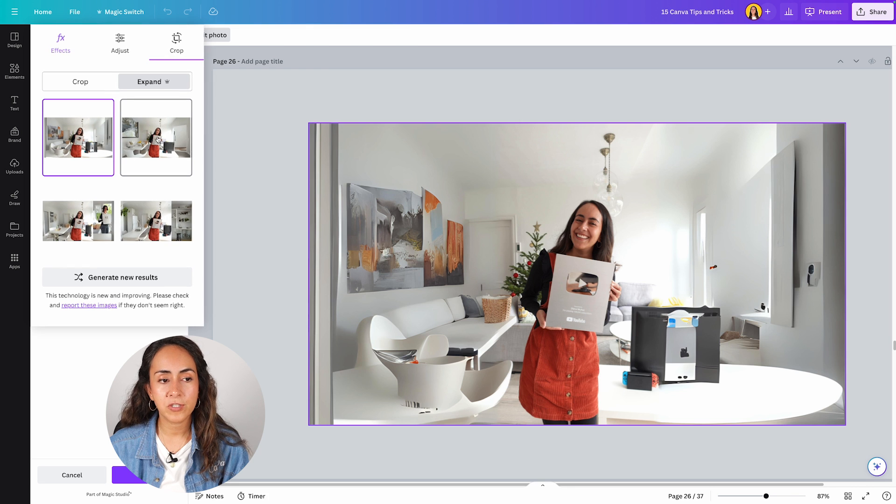
{"action": "left_click", "coordinate": [158, 139]}
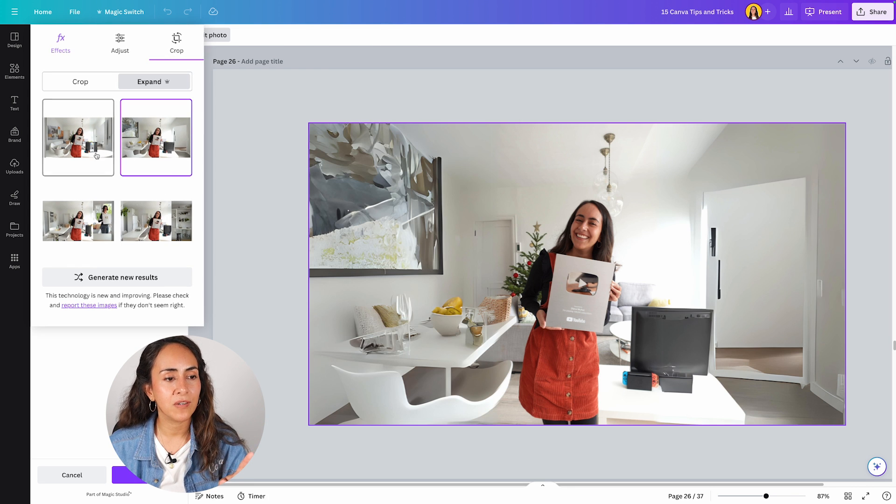
{"action": "left_click", "coordinate": [109, 278]}
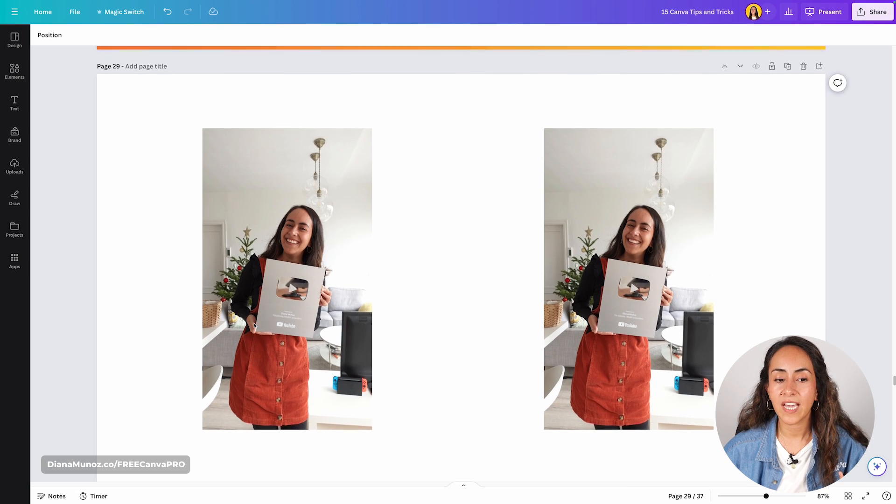
- Open the second copy of the plaque photo on page 29 in Magic Eraser
{"action": "scroll", "coordinate": [350, 210], "scroll_direction": "down", "scroll_amount": 1}
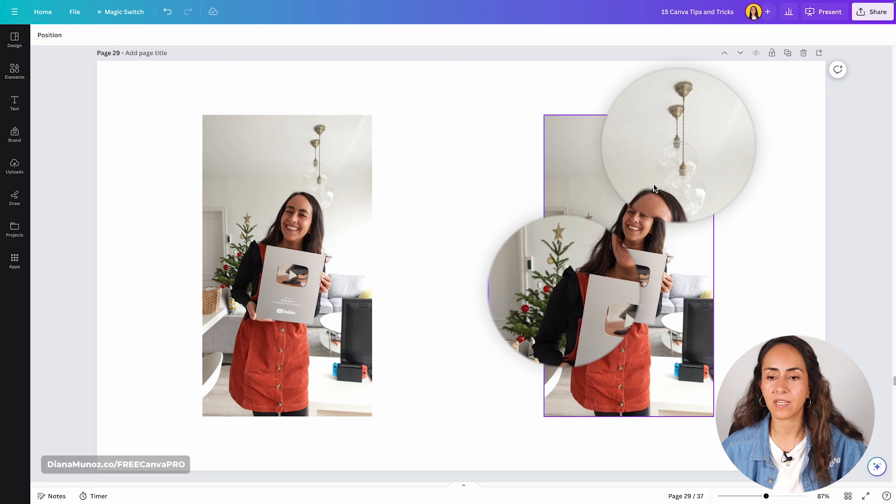
{"action": "left_click", "coordinate": [611, 179]}
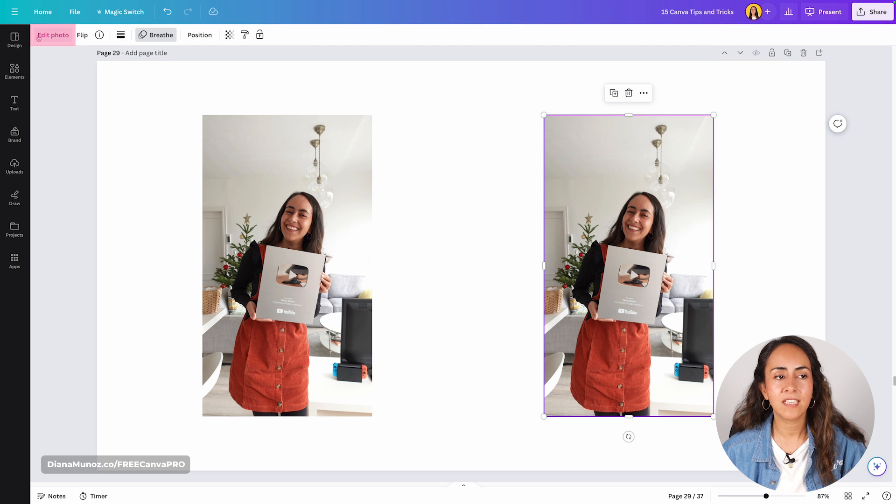
{"action": "left_click", "coordinate": [66, 36]}
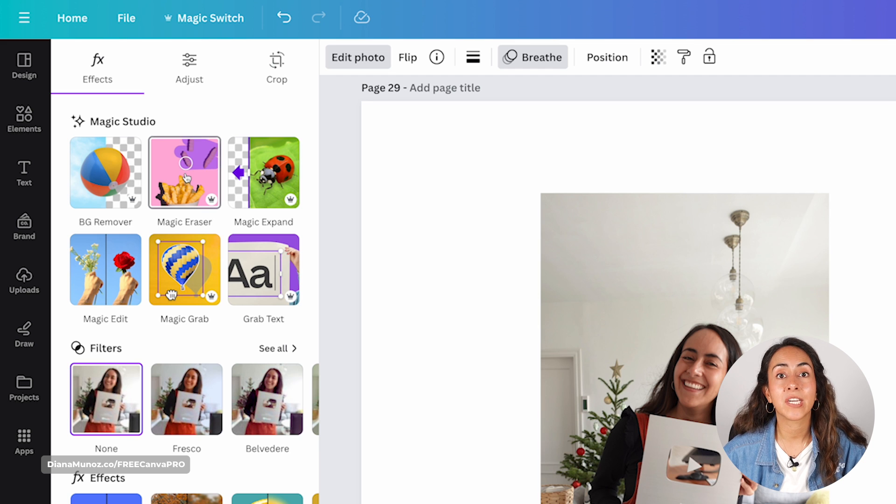
{"action": "left_click", "coordinate": [190, 171]}
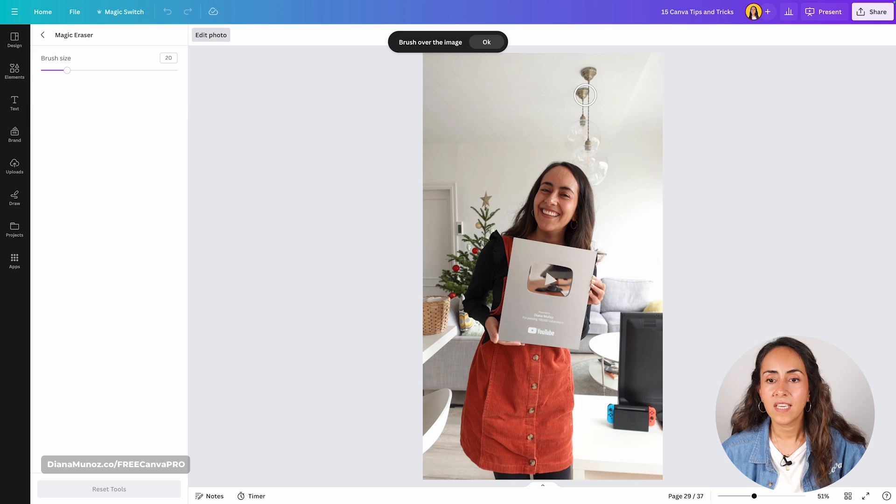
- Erase the hanging ceiling lamp above the woman, including the leftover spot on the ceiling
{"action": "left_click_drag", "start_coordinate": [588, 79], "coordinate": [586, 112]}
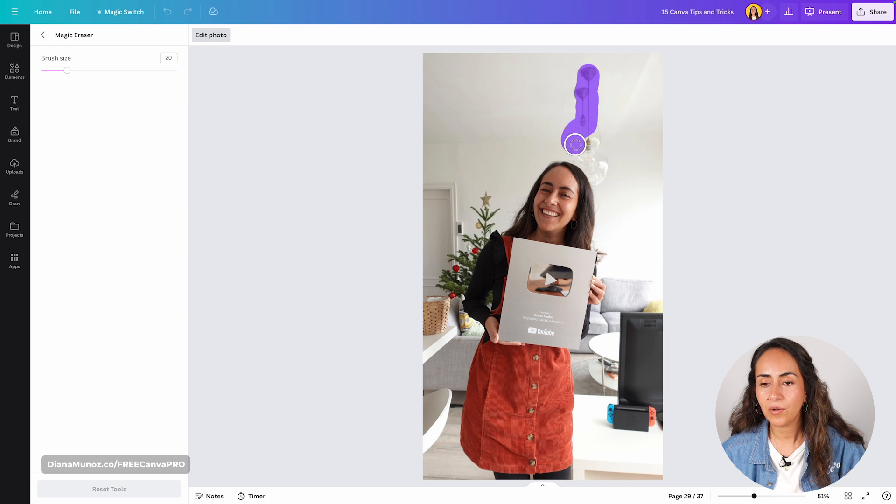
{"action": "mouse_move", "coordinate": [575, 144]}
{"action": "left_mouse_down"}
{"action": "mouse_move", "coordinate": [591, 136]}
{"action": "mouse_move", "coordinate": [604, 172]}
{"action": "mouse_move", "coordinate": [595, 165]}
{"action": "left_mouse_up"}
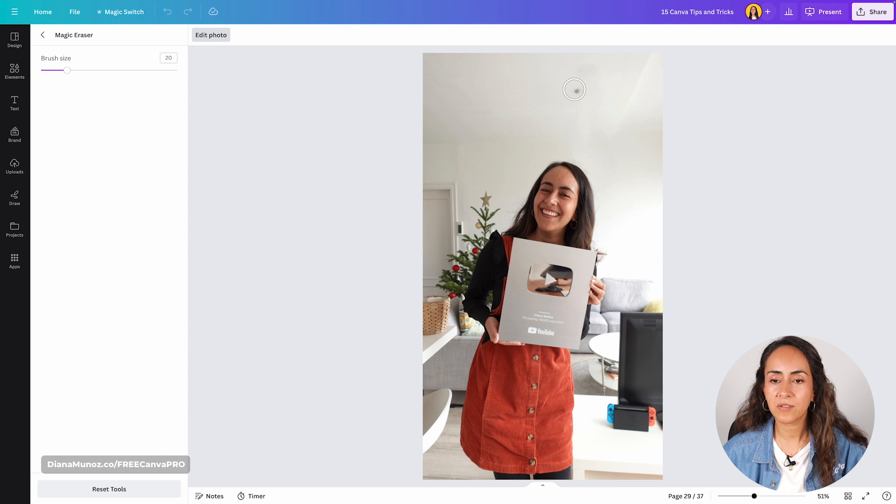
{"action": "left_click", "coordinate": [578, 90]}
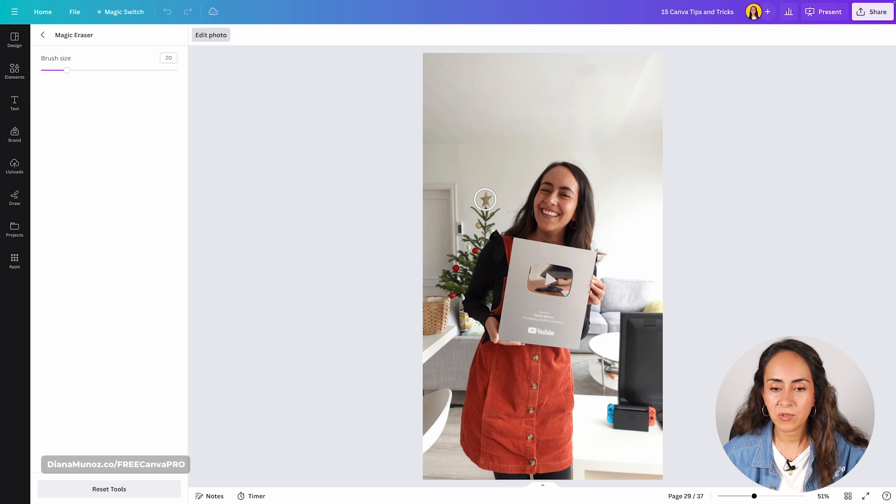
- Erase the star and the upper branches of the Christmas tree behind the woman
{"action": "left_click", "coordinate": [485, 199]}
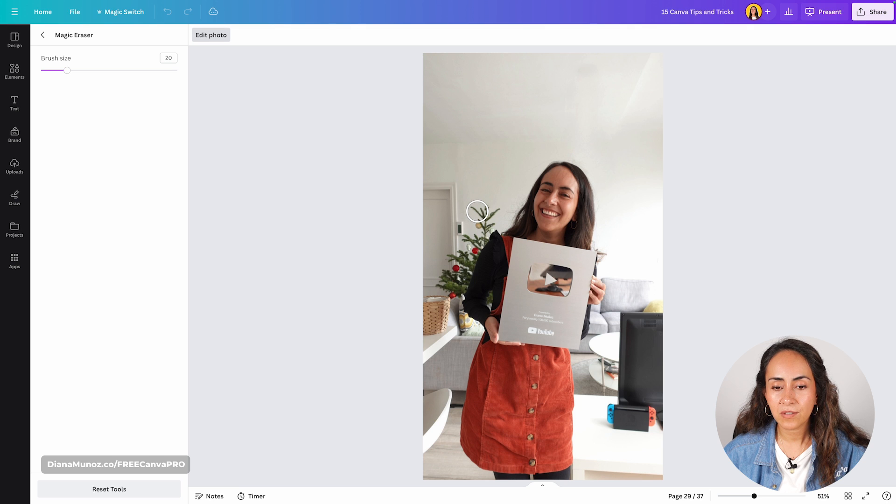
{"action": "left_click", "coordinate": [477, 212]}
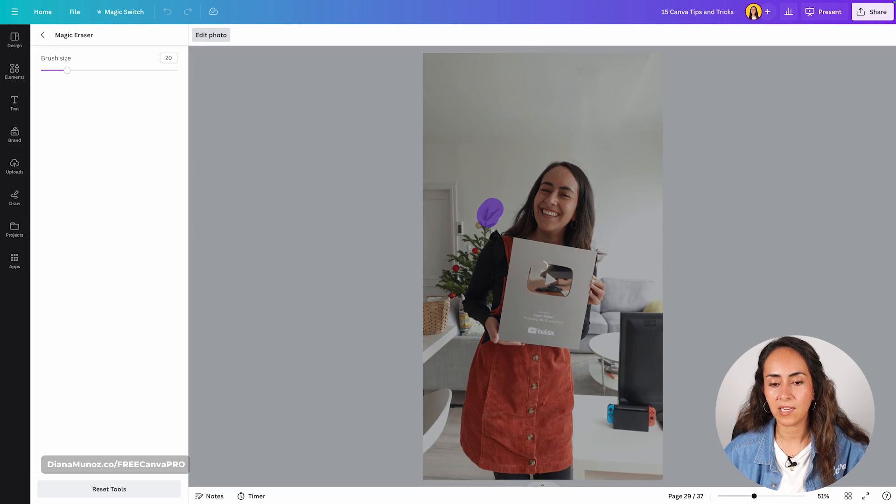
{"action": "left_click", "coordinate": [484, 223]}
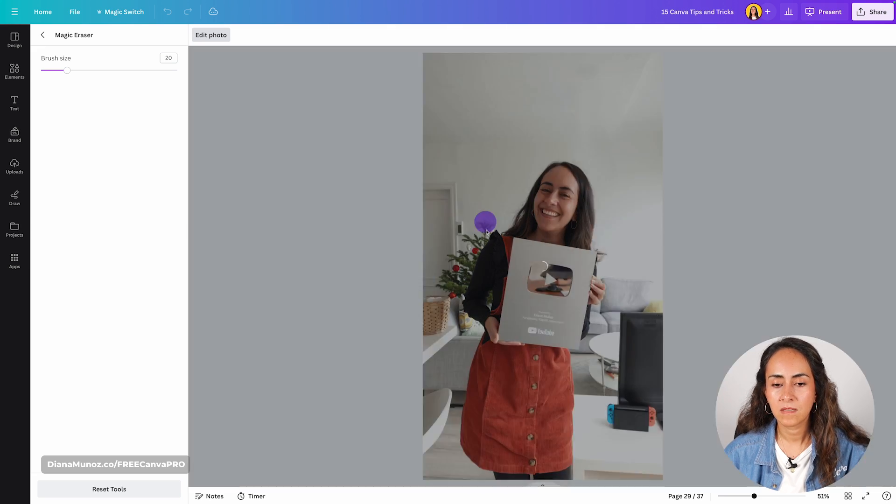
{"action": "left_click", "coordinate": [473, 231]}
- Brush over the rest of the Christmas tree beside the woman's arm to erase it with Magic Eraser
{"action": "scroll", "coordinate": [462, 227], "scroll_direction": "up", "scroll_amount": 3}
{"action": "mouse_move", "coordinate": [434, 236]}
{"action": "left_mouse_down"}
{"action": "mouse_move", "coordinate": [448, 230]}
{"action": "mouse_move", "coordinate": [441, 236]}
{"action": "left_mouse_up"}
{"action": "left_click_drag", "start_coordinate": [67, 71], "coordinate": [57, 70]}
{"action": "mouse_move", "coordinate": [452, 235]}
{"action": "left_mouse_down"}
{"action": "mouse_move", "coordinate": [460, 229]}
{"action": "mouse_move", "coordinate": [411, 292]}
{"action": "mouse_move", "coordinate": [422, 296]}
{"action": "left_mouse_up"}
{"action": "scroll", "coordinate": [462, 255], "scroll_direction": "down", "scroll_amount": 3}
{"action": "left_click_drag", "start_coordinate": [57, 70], "coordinate": [67, 70]}
{"action": "left_click_drag", "start_coordinate": [480, 234], "coordinate": [450, 294]}
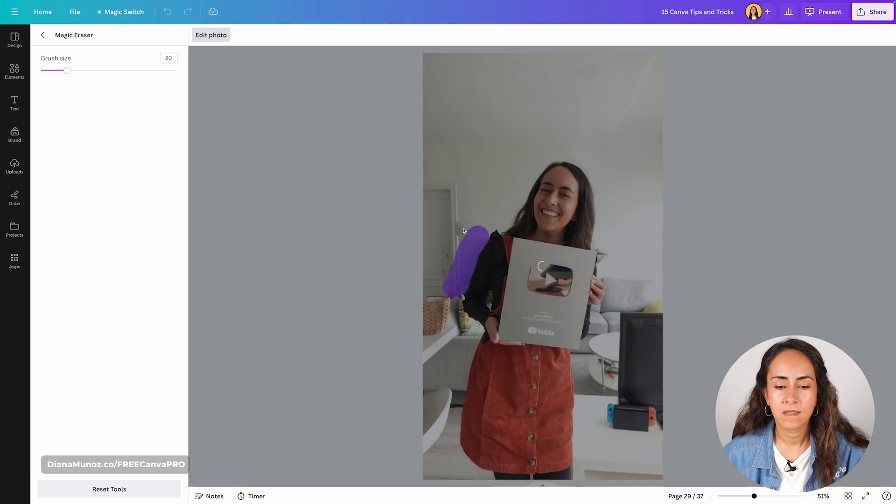
{"action": "left_click", "coordinate": [442, 270]}
{"action": "left_click_drag", "start_coordinate": [67, 70], "coordinate": [65, 70]}
{"action": "left_click", "coordinate": [481, 239]}
{"action": "left_click", "coordinate": [454, 293]}
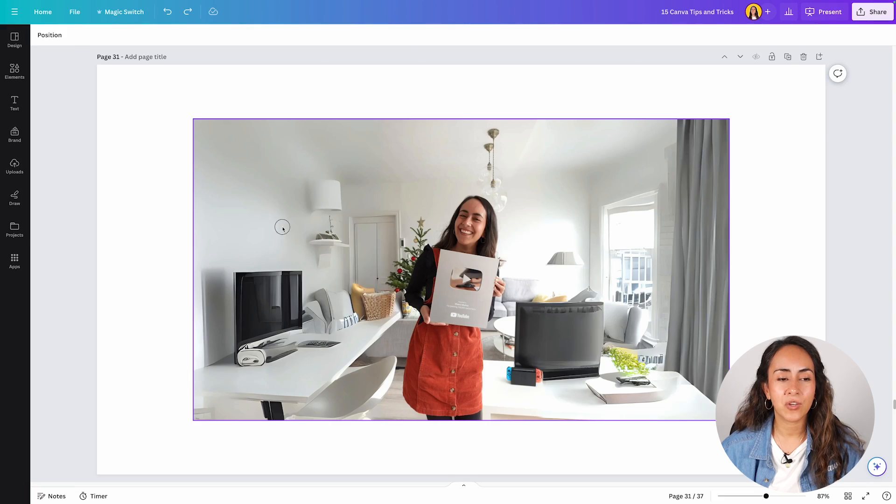
- Separate the woman from the background of the wide photo on page 31 with Magic Grab
{"action": "left_click", "coordinate": [283, 228]}
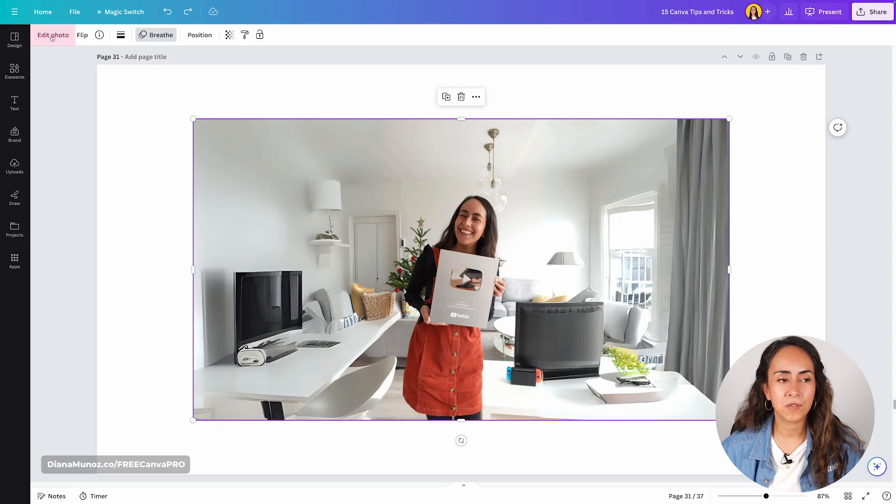
{"action": "left_click", "coordinate": [52, 35]}
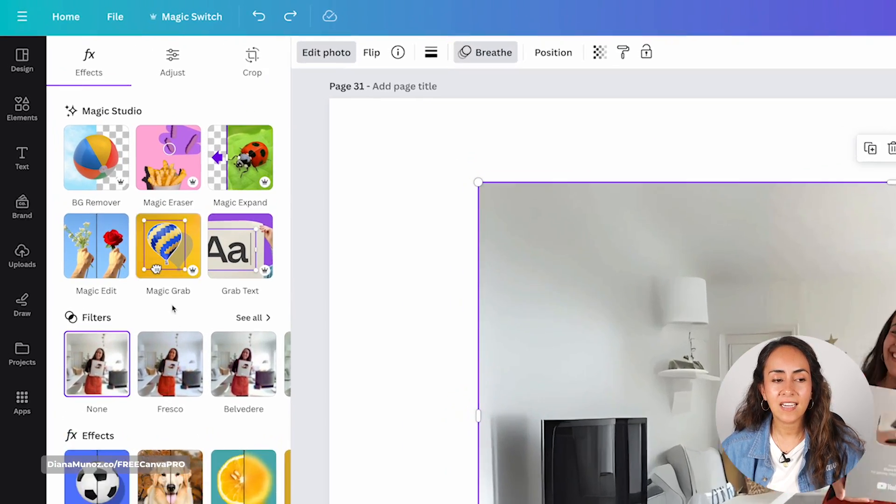
{"action": "left_click", "coordinate": [192, 269]}
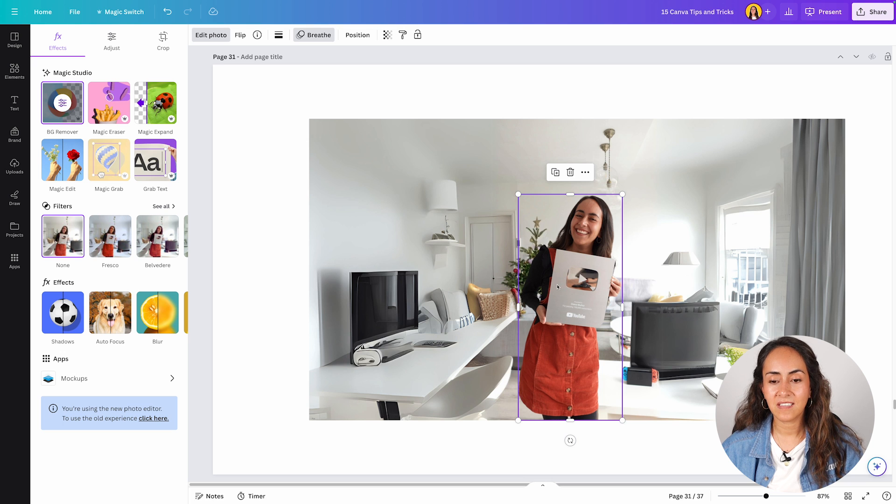
- Move the separated woman beside the curtain, and from there across the room to the desk with the TV
{"action": "left_click_drag", "start_coordinate": [557, 287], "coordinate": [759, 282]}
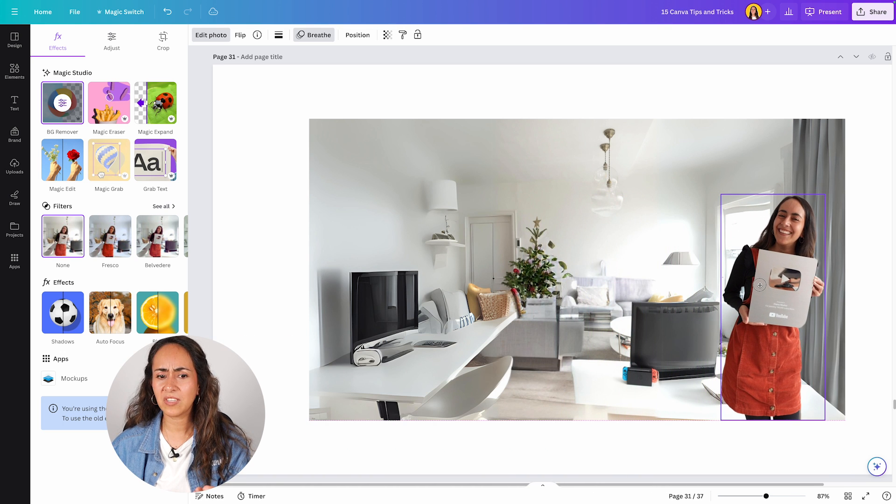
{"action": "left_click", "coordinate": [862, 269]}
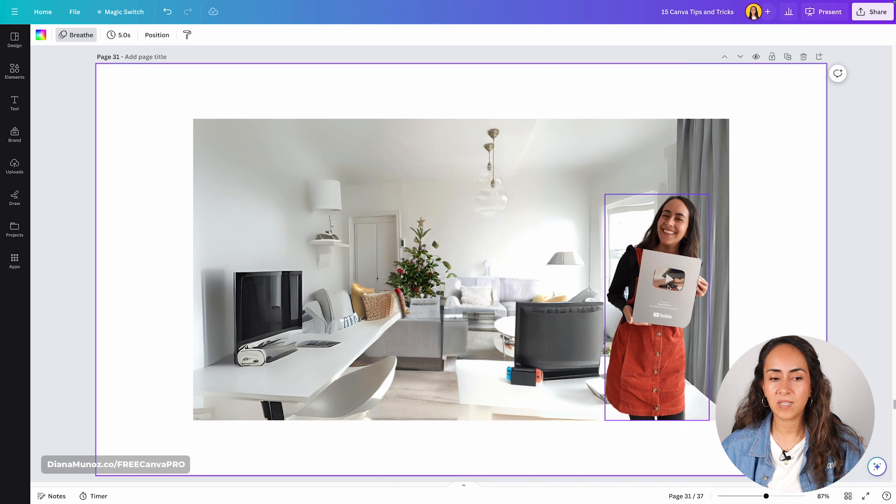
{"action": "left_click_drag", "start_coordinate": [669, 288], "coordinate": [281, 289]}
{"action": "left_click", "coordinate": [773, 249]}
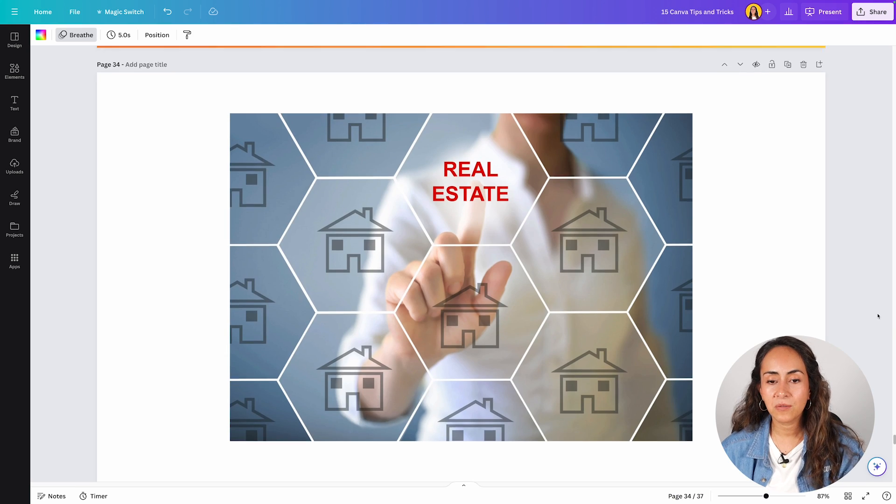
- Shift the real estate photo on page 34 around the page and return it to the centre
{"action": "scroll", "coordinate": [878, 317], "scroll_direction": "down", "scroll_amount": 1}
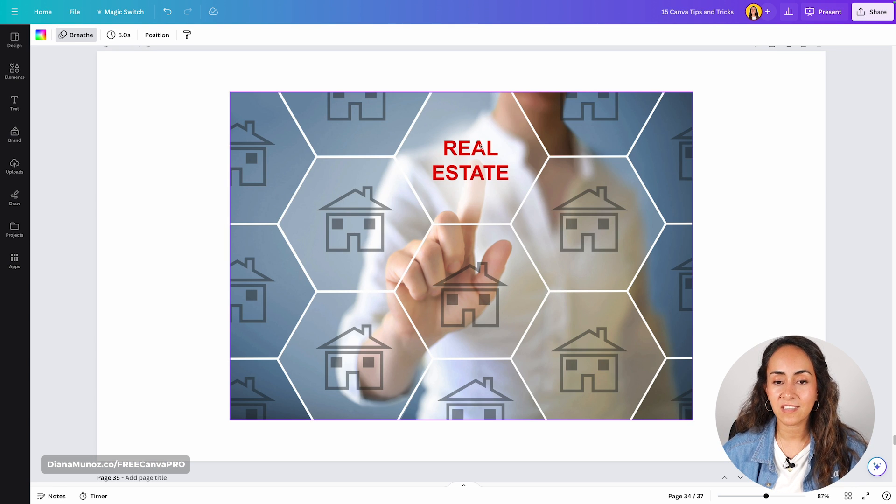
{"action": "scroll", "coordinate": [519, 168], "scroll_direction": "up", "scroll_amount": 1}
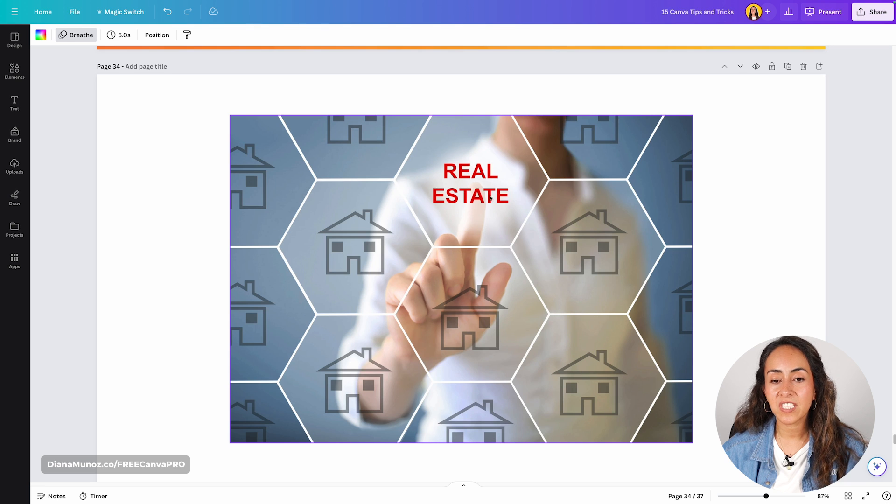
{"action": "scroll", "coordinate": [490, 198], "scroll_direction": "down", "scroll_amount": 1}
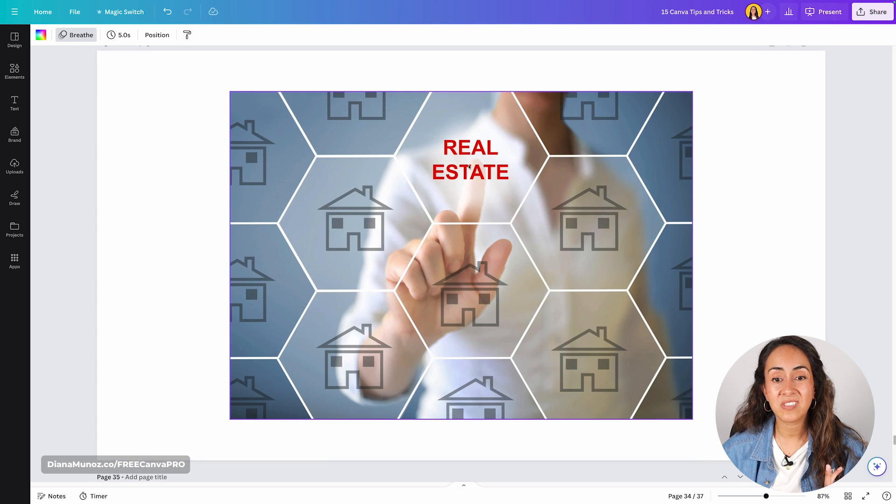
{"action": "left_click", "coordinate": [544, 172]}
{"action": "left_click_drag", "start_coordinate": [476, 160], "coordinate": [541, 151]}
{"action": "left_click_drag", "start_coordinate": [620, 143], "coordinate": [575, 152]}
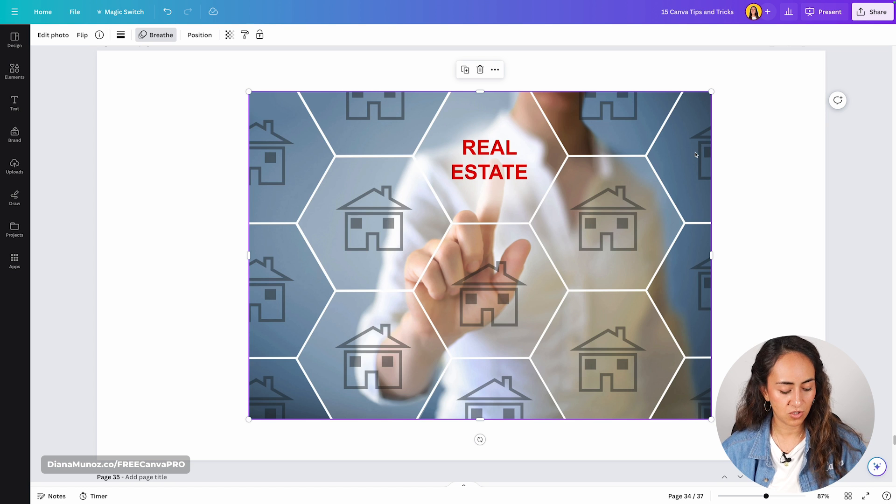
{"action": "left_click_drag", "start_coordinate": [369, 141], "coordinate": [353, 139]}
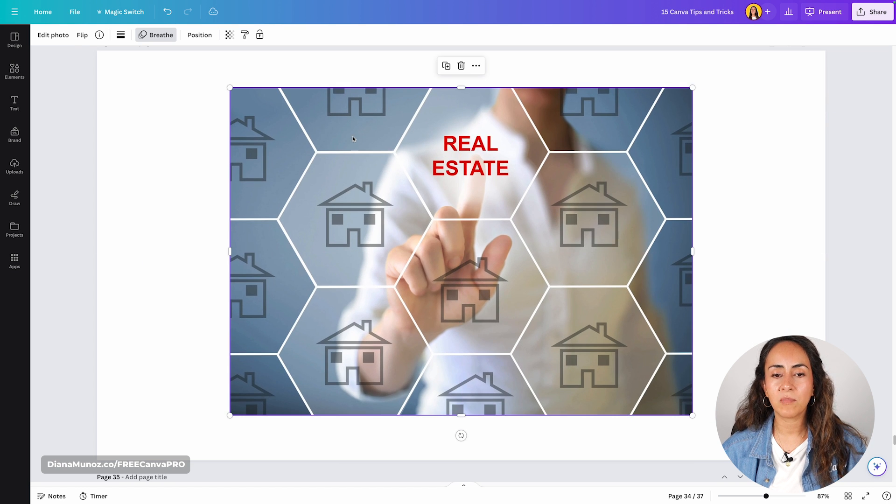
- Extract the "REAL ESTATE" text from the photo with Grab Text and shift the text box slightly
{"action": "left_click", "coordinate": [53, 37]}
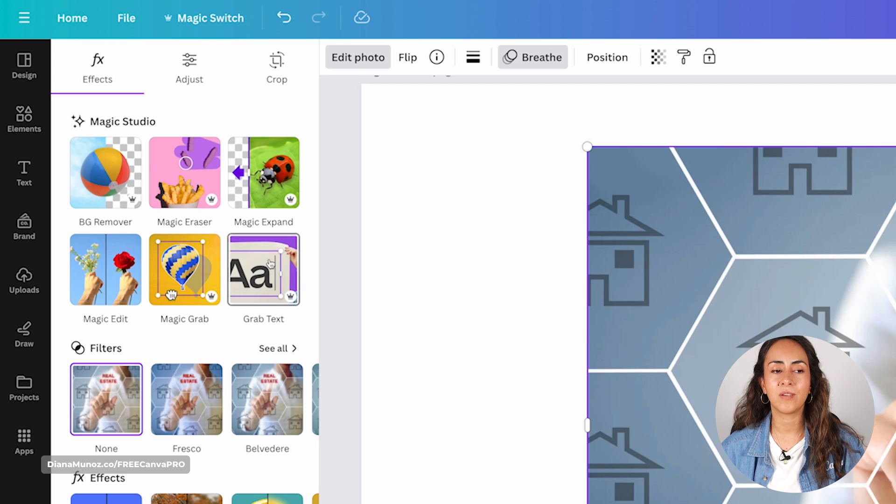
{"action": "left_click", "coordinate": [264, 274]}
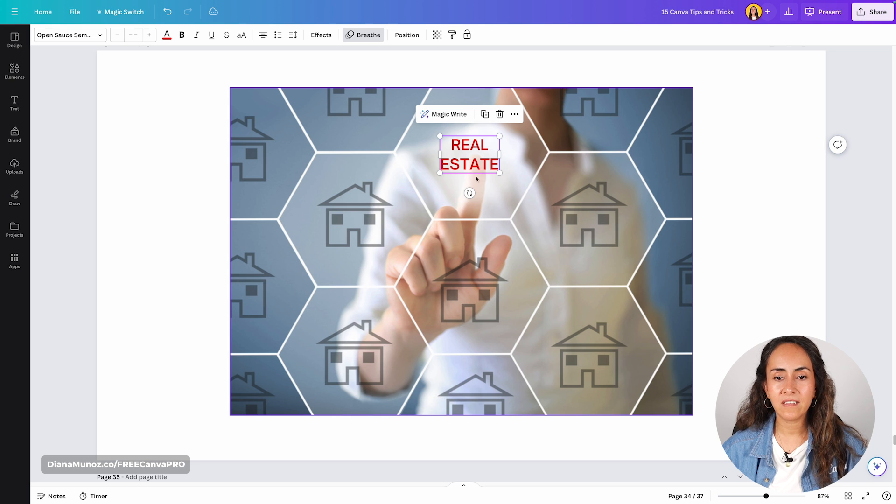
{"action": "mouse_move", "coordinate": [469, 145]}
{"action": "left_mouse_down"}
{"action": "mouse_move", "coordinate": [629, 166]}
{"action": "mouse_move", "coordinate": [722, 136]}
{"action": "mouse_move", "coordinate": [739, 77]}
{"action": "mouse_move", "coordinate": [553, 26]}
{"action": "mouse_move", "coordinate": [472, 132]}
{"action": "mouse_move", "coordinate": [475, 150]}
{"action": "left_mouse_up"}
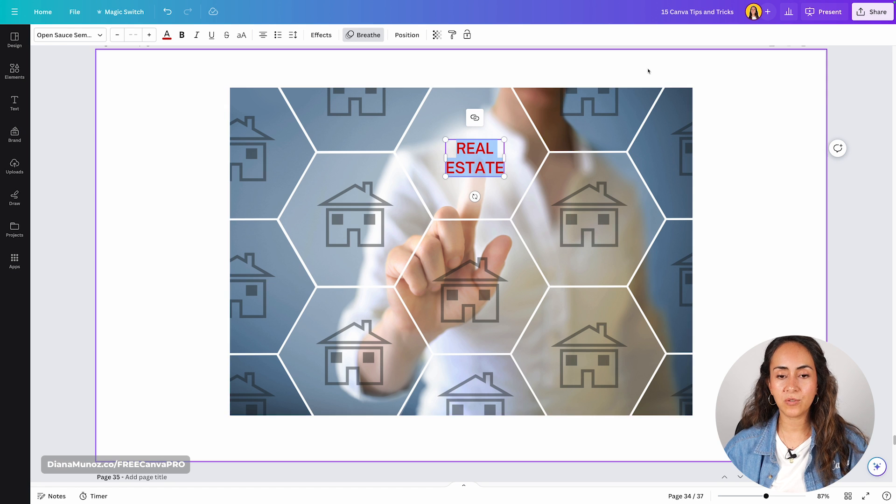
- Replace the grabbed "REAL ESTATE" text with "DREAM HOUSE" and deselect the text box
{"action": "left_click", "coordinate": [491, 151]}
{"action": "key", "text": "ctrl+a"}
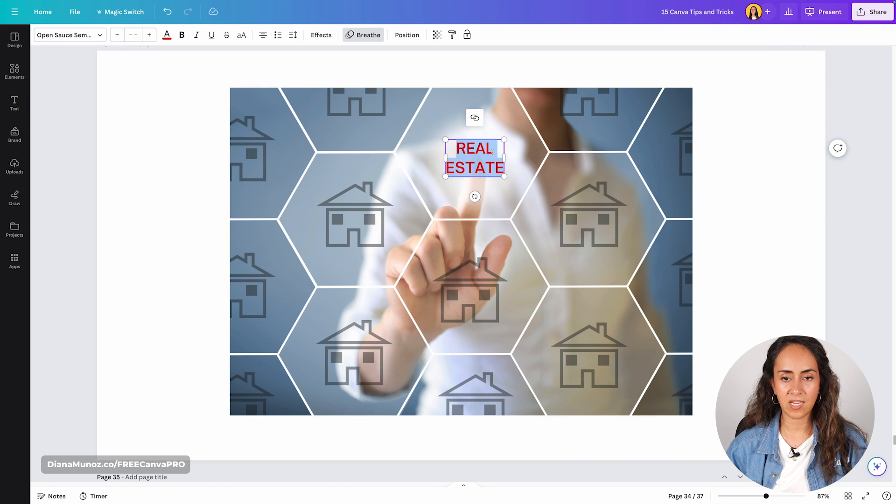
{"action": "type", "text": "DREA"}
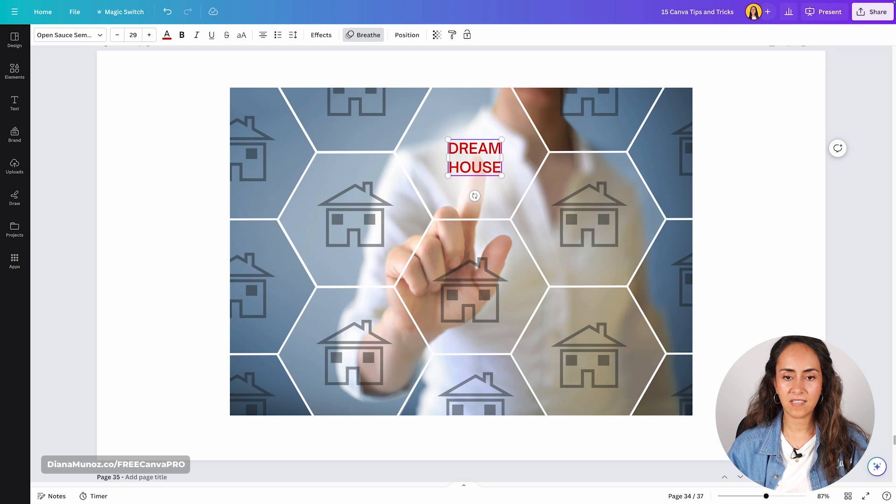
{"action": "left_click", "coordinate": [698, 172]}
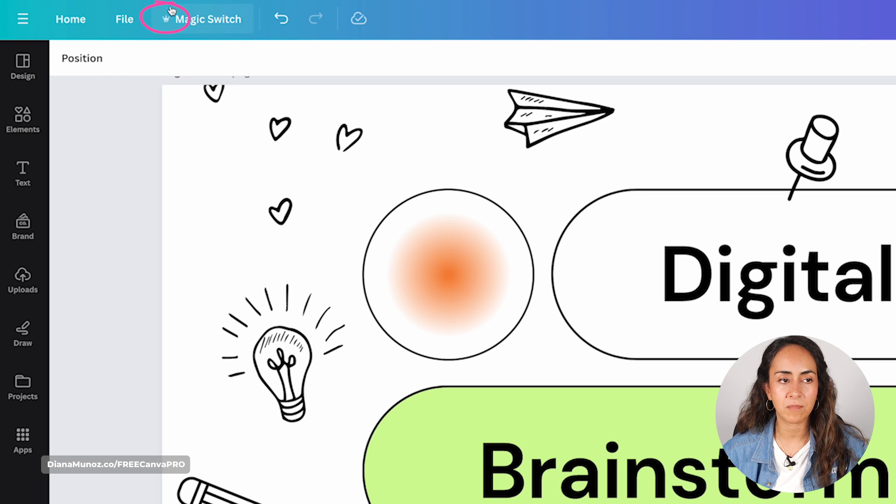
- Search the Magic Switch resize options for "instagram" and select the Instagram Post (Square) size, 1080 × 1080 px
{"action": "left_click", "coordinate": [201, 19]}
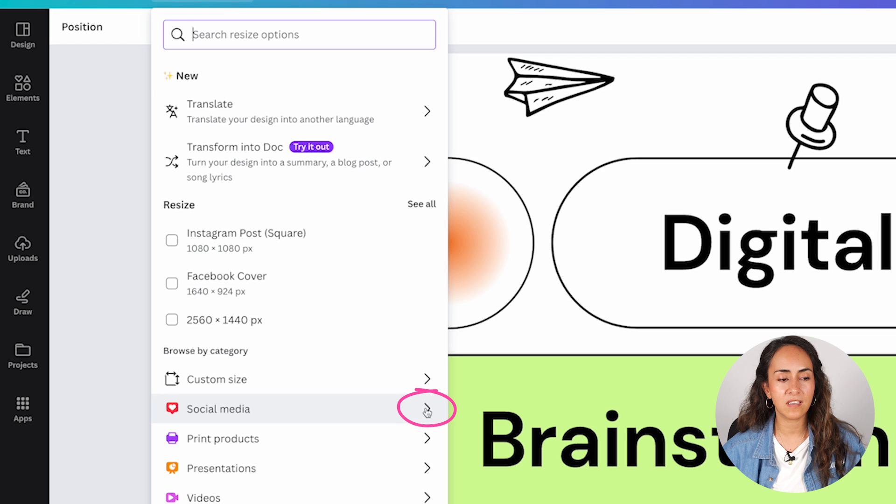
{"action": "left_click", "coordinate": [427, 410]}
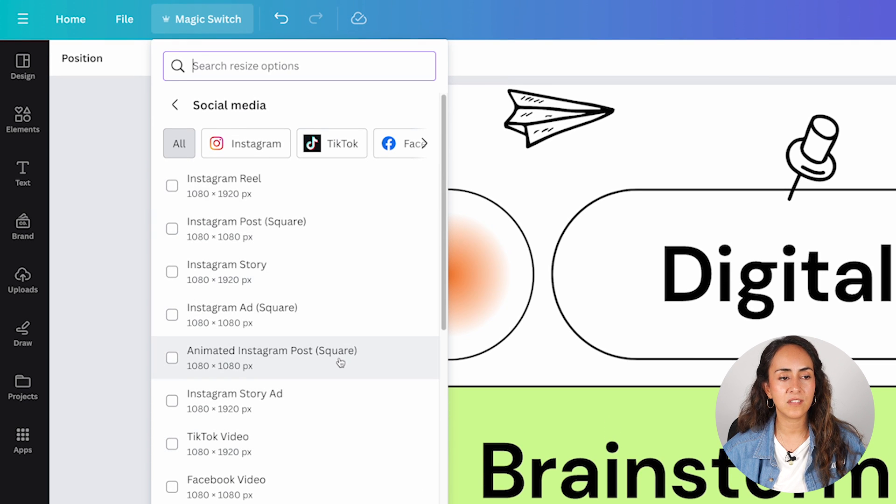
{"action": "scroll", "coordinate": [340, 363], "scroll_direction": "down", "scroll_amount": 2}
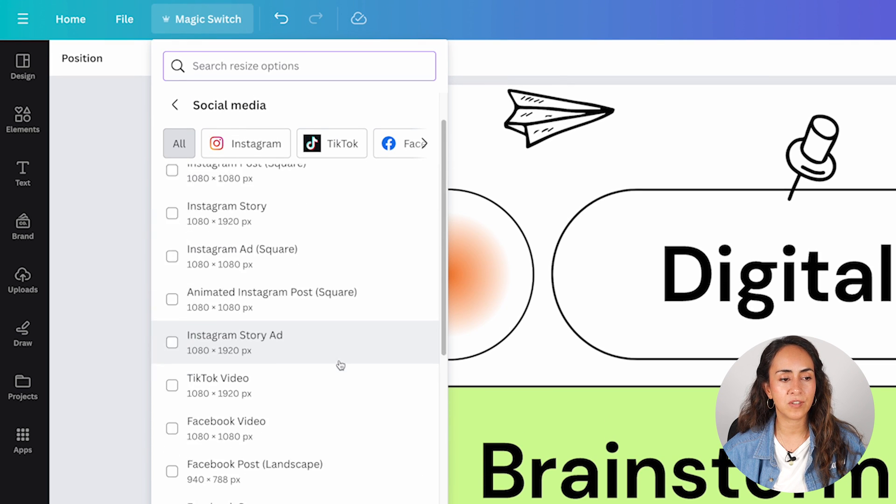
{"action": "type", "text": "i"}
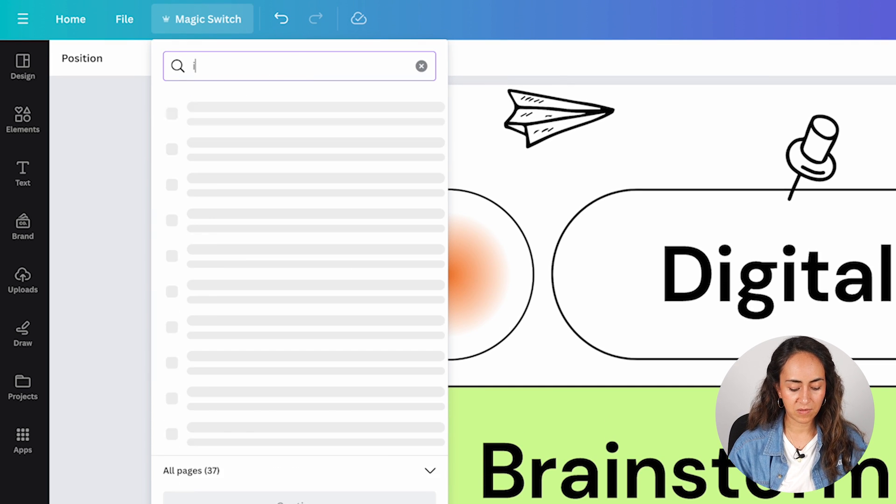
{"action": "type", "text": "nstagram"}
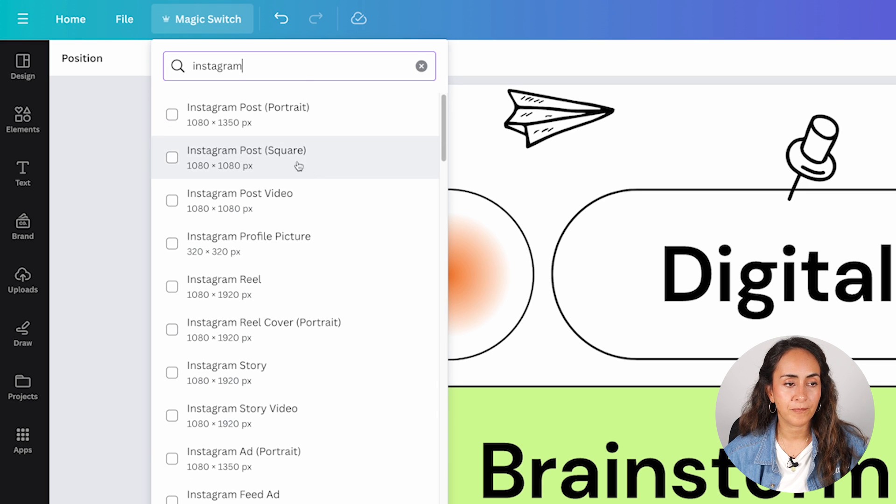
{"action": "left_click", "coordinate": [172, 159]}
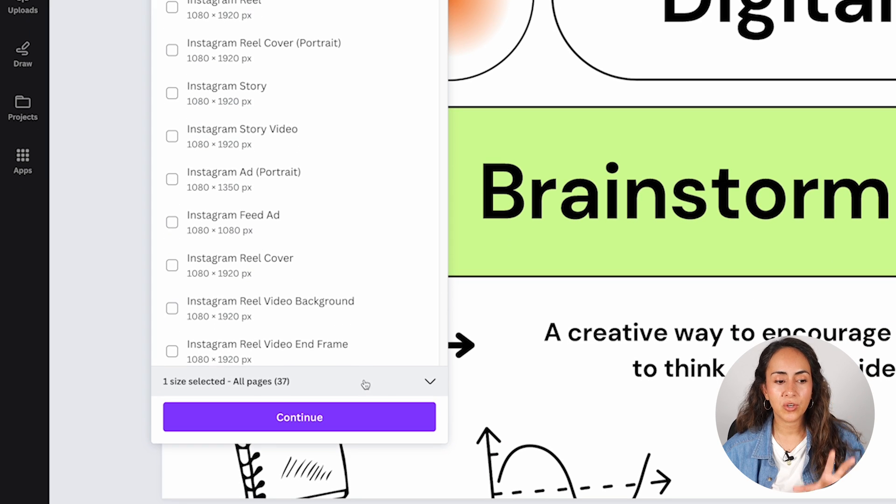
- Limit the resize to page 37 only by deselecting all pages and selecting that page
{"action": "left_click", "coordinate": [306, 390]}
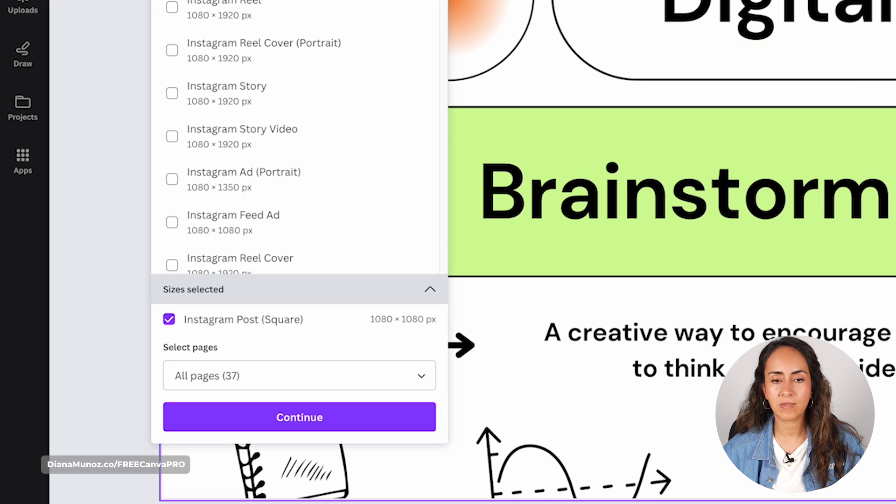
{"action": "left_click", "coordinate": [420, 375]}
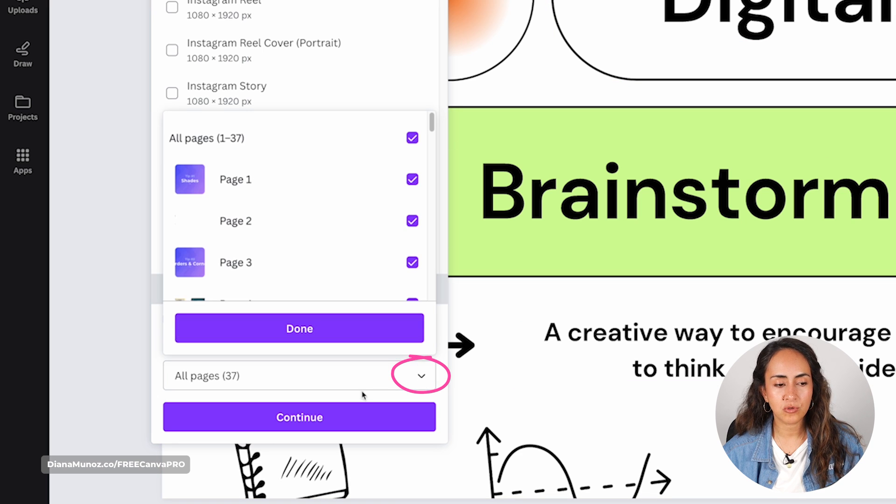
{"action": "left_click", "coordinate": [412, 138]}
{"action": "left_click_drag", "start_coordinate": [432, 123], "coordinate": [443, 286]}
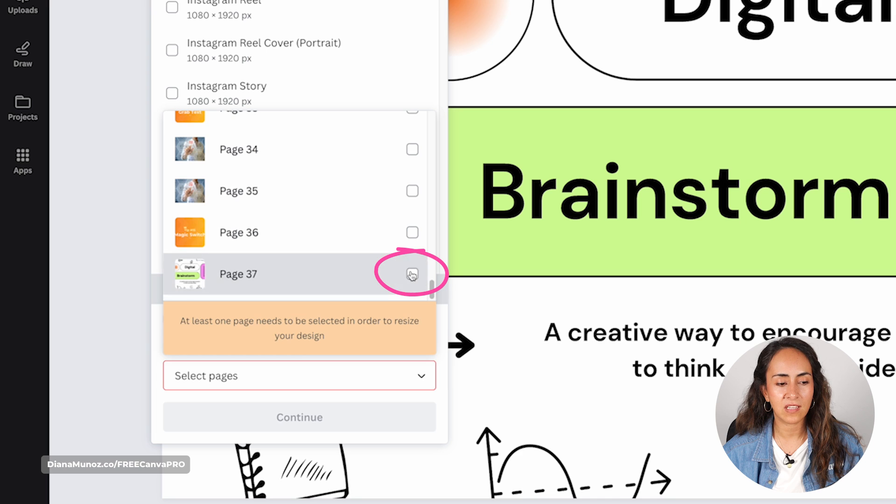
{"action": "left_click", "coordinate": [412, 274]}
{"action": "left_click", "coordinate": [299, 326]}
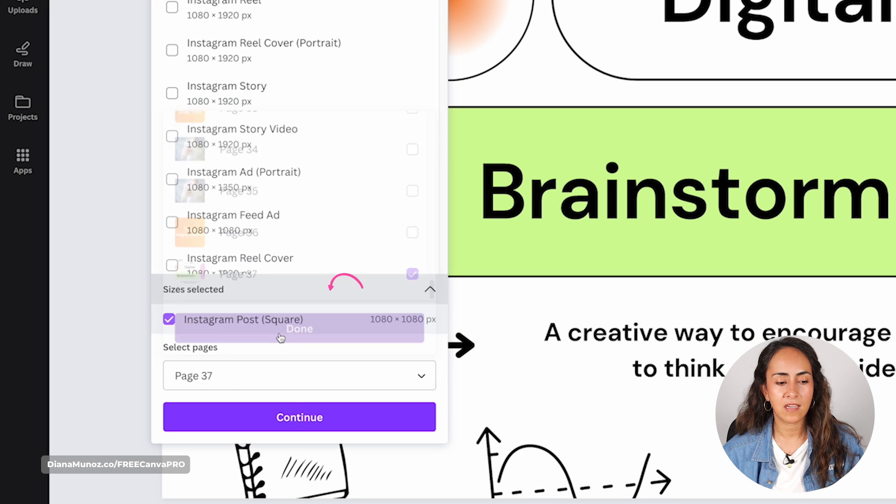
- Preview the resized page, create it as a resized copy and open the new Instagram Post design
{"action": "left_click", "coordinate": [329, 423]}
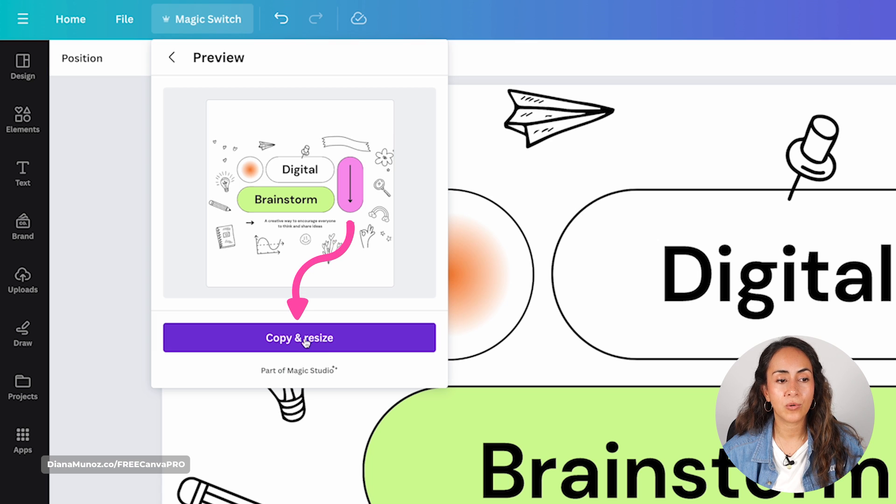
{"action": "left_click", "coordinate": [332, 347]}
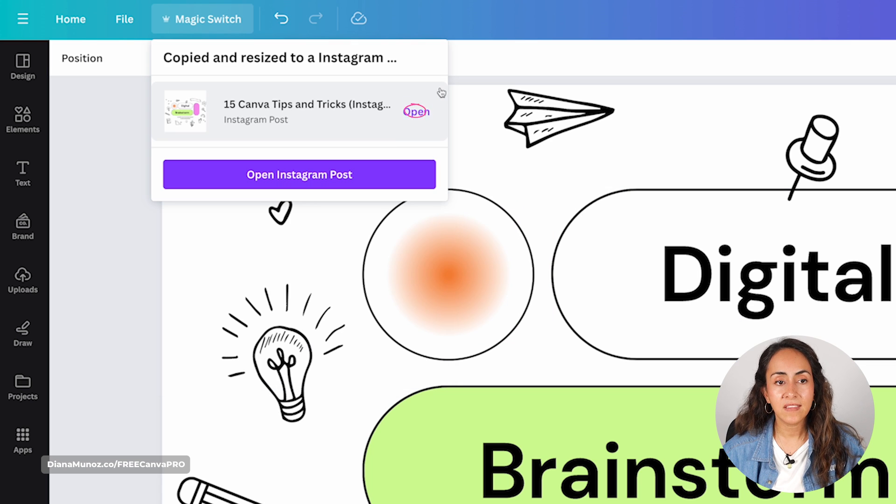
{"action": "left_click", "coordinate": [389, 176]}
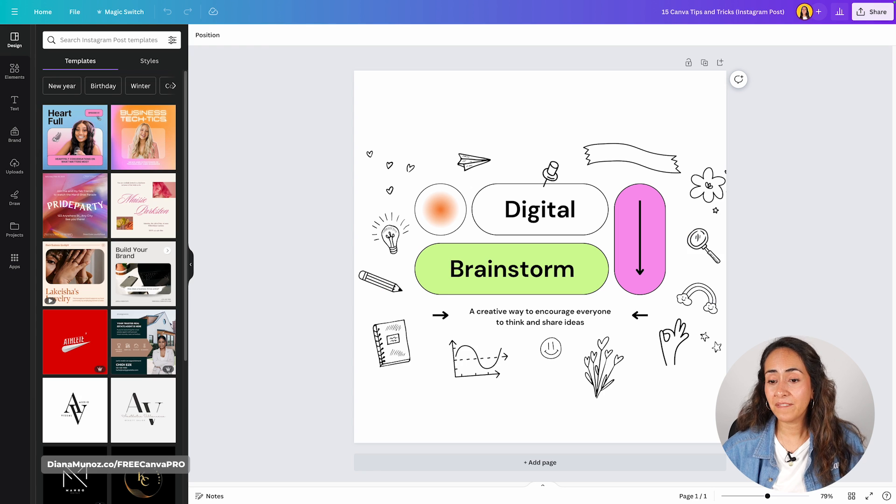
- Move the flower bouquet and graph doodles down into the empty space below the text, and select the ribbon doodle
{"action": "left_click_drag", "start_coordinate": [602, 368], "coordinate": [590, 405]}
{"action": "left_click_drag", "start_coordinate": [481, 370], "coordinate": [482, 400]}
{"action": "left_click", "coordinate": [630, 156]}
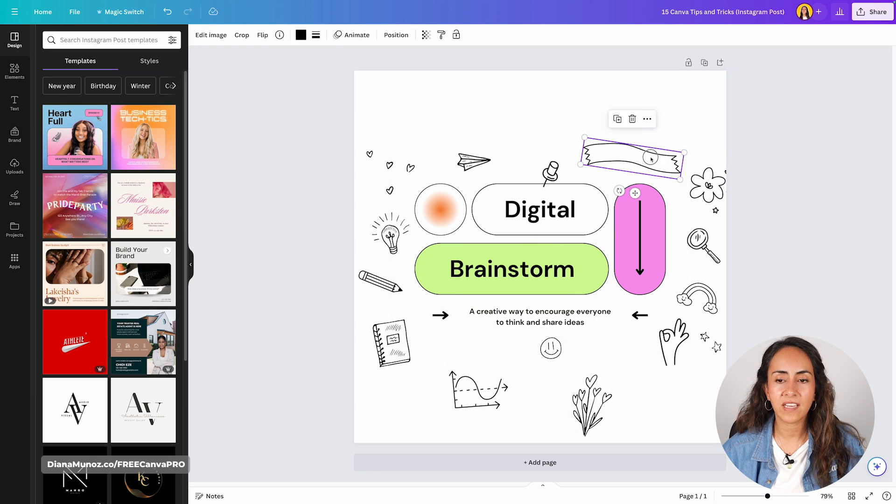